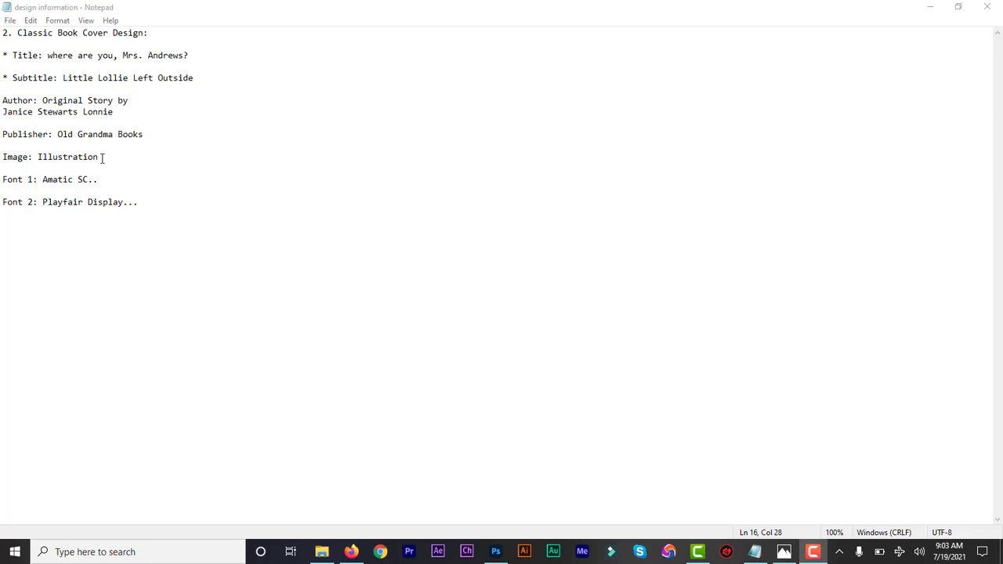
- Open Image.ai from the exercise folder in File Explorer so it loads in Illustrator
left_click(101, 157)
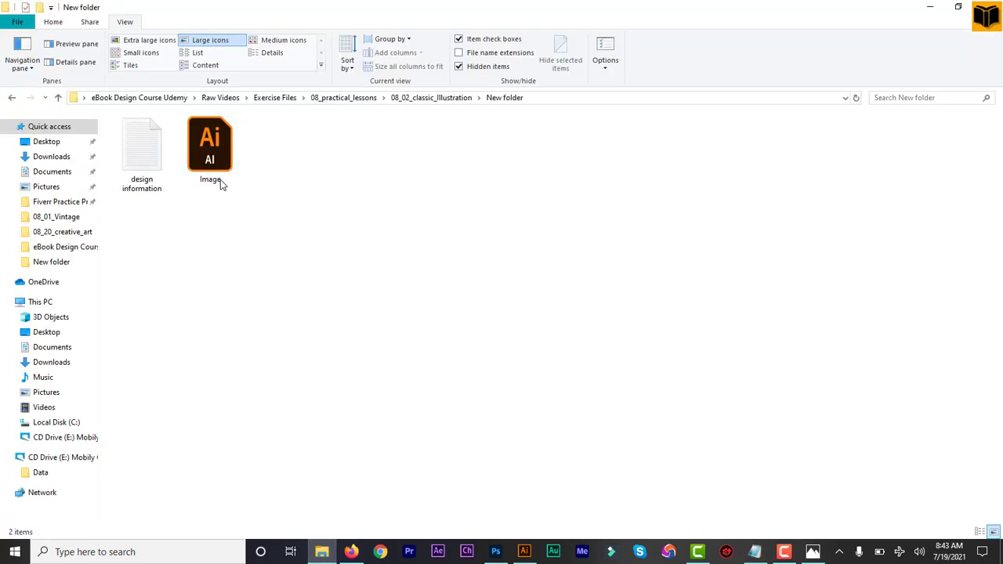
double_click(220, 161)
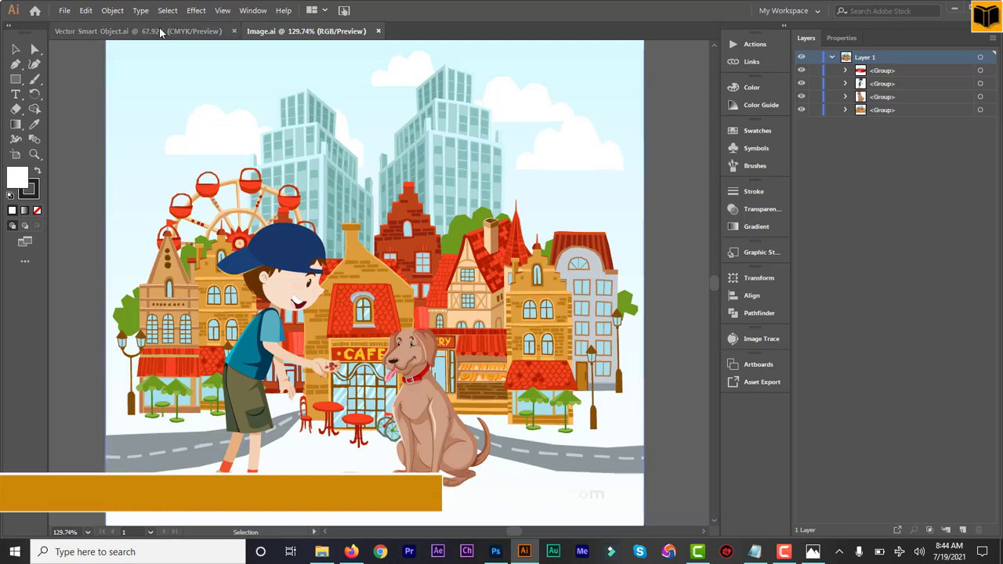
- In Vector Smart Object.ai, check the Shapes layer, then marquee-select and copy all the door artwork
key("ctrl+Tab")
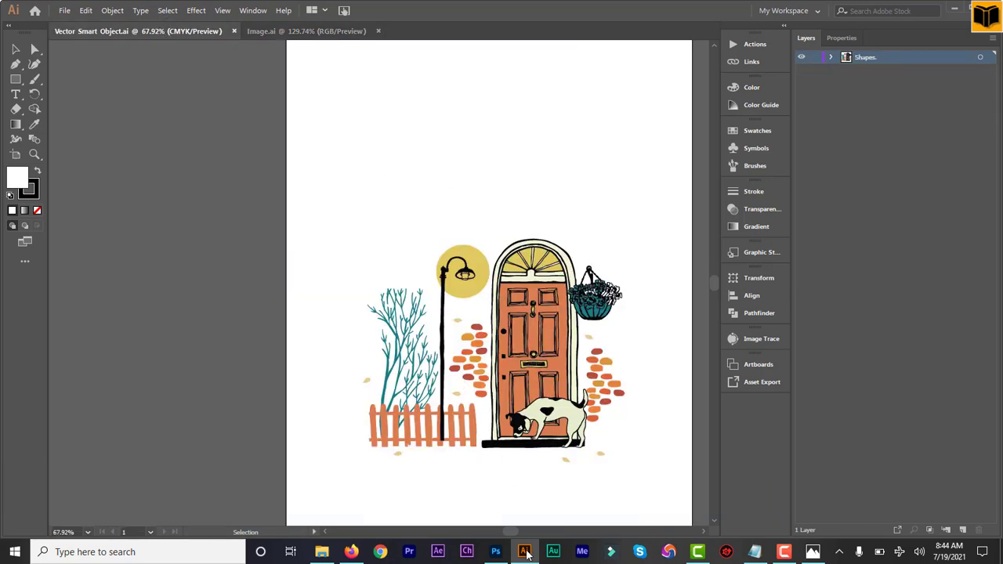
left_click_drag(513, 535, 512, 536)
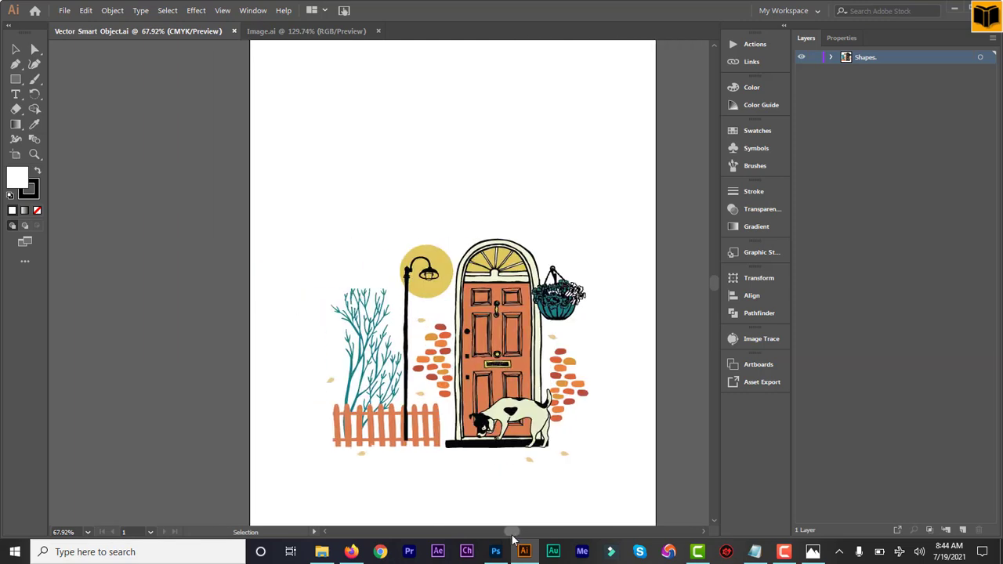
left_click(832, 58)
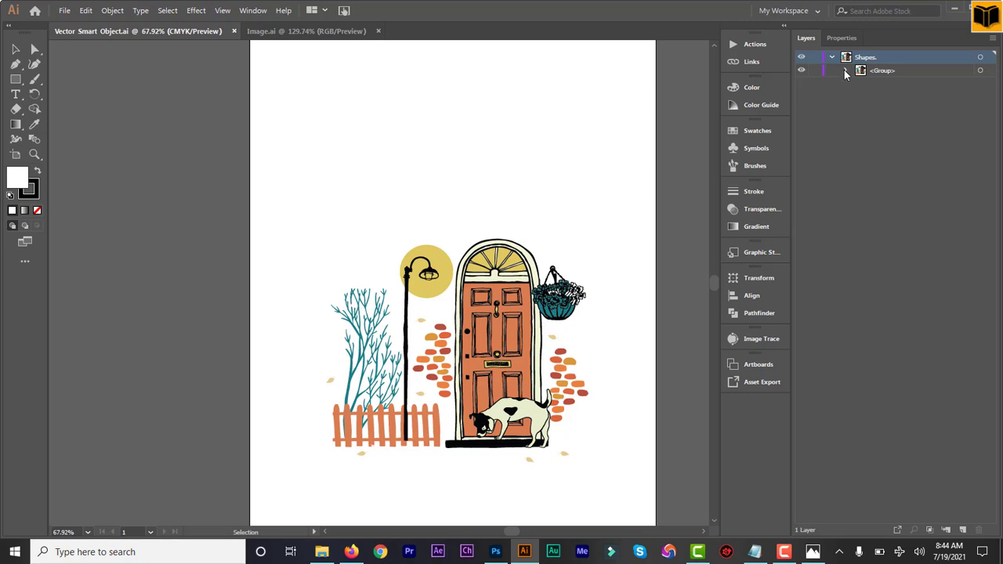
left_click(845, 70)
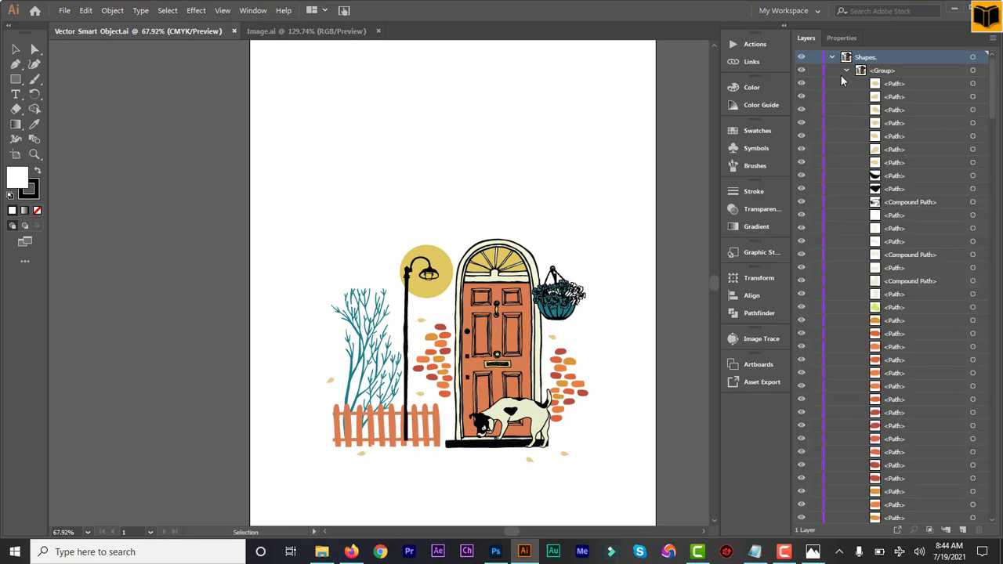
left_click(832, 58)
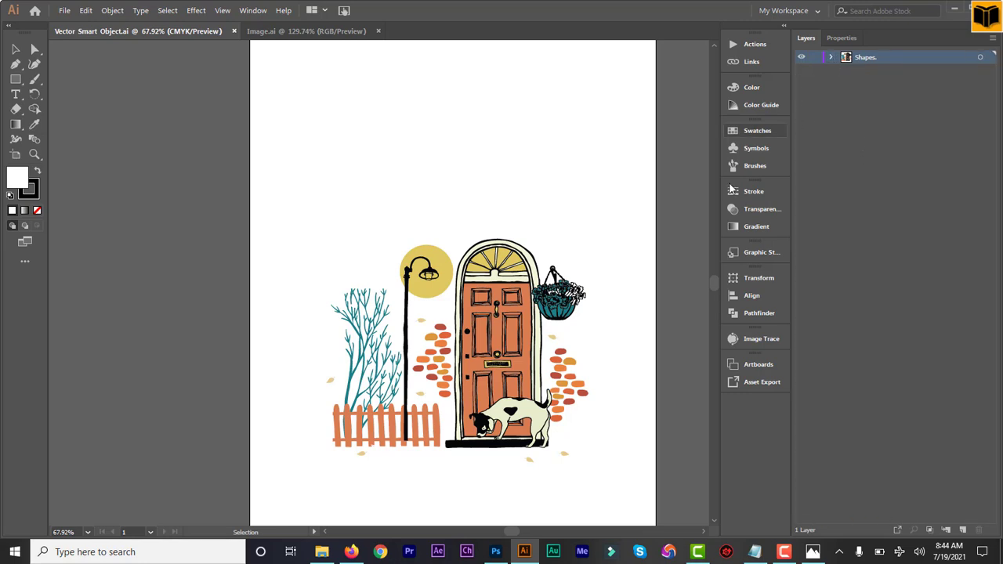
left_click_drag(308, 155, 608, 517)
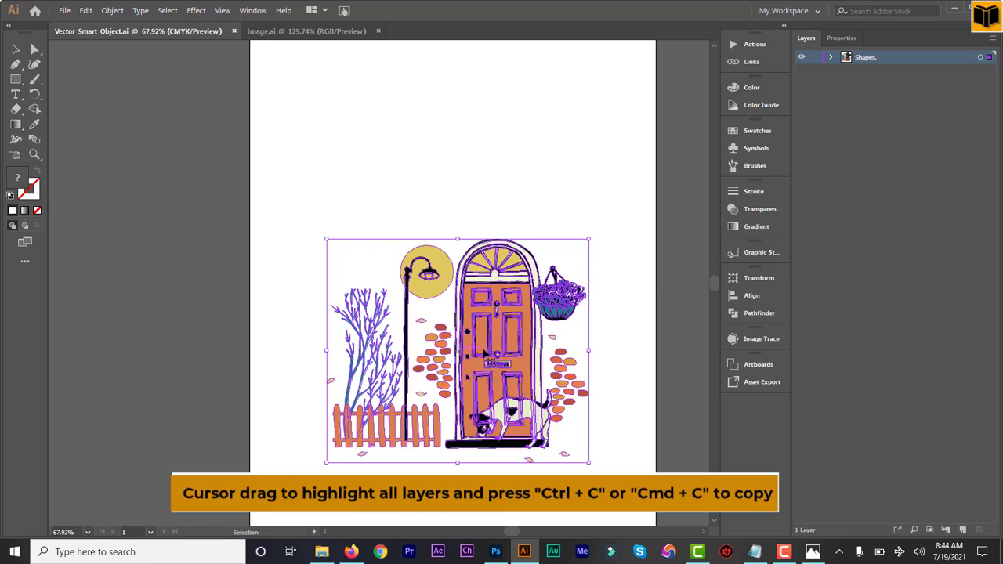
key("ctrl+c")
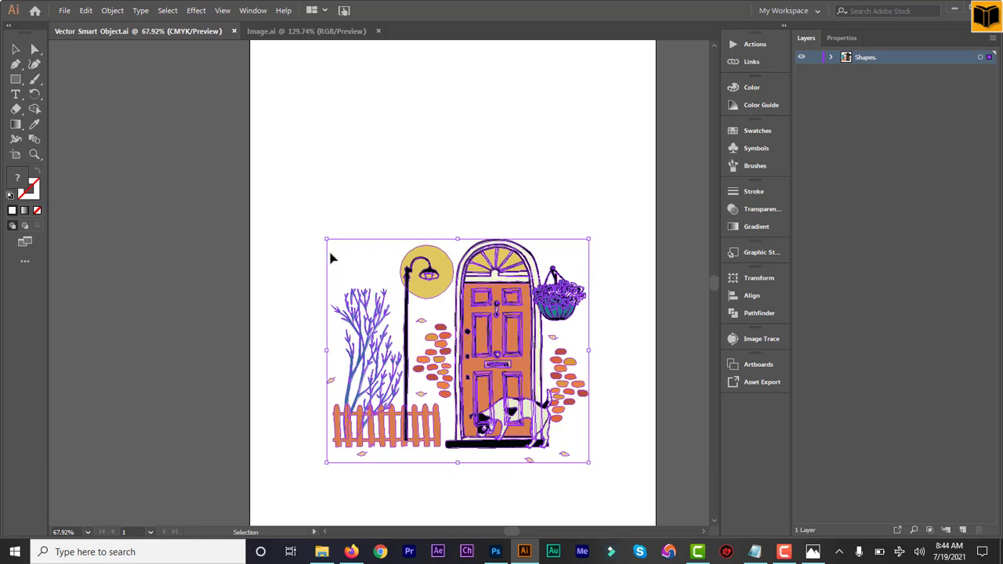
- Create a new Photoshop document in Inches, 9 × 11.5, 300 ppi resolution, CMYK Color mode
left_click(495, 551)
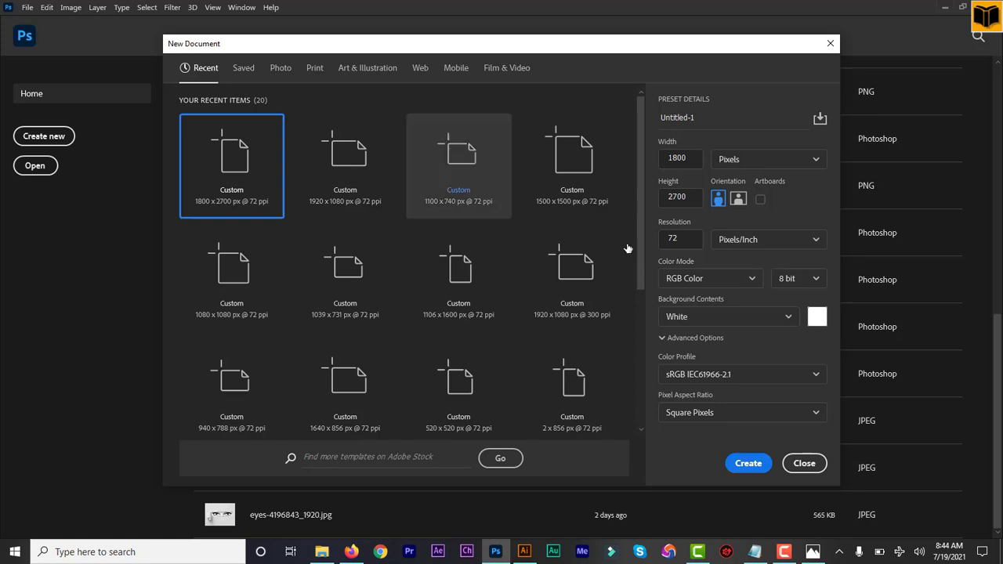
left_click(814, 162)
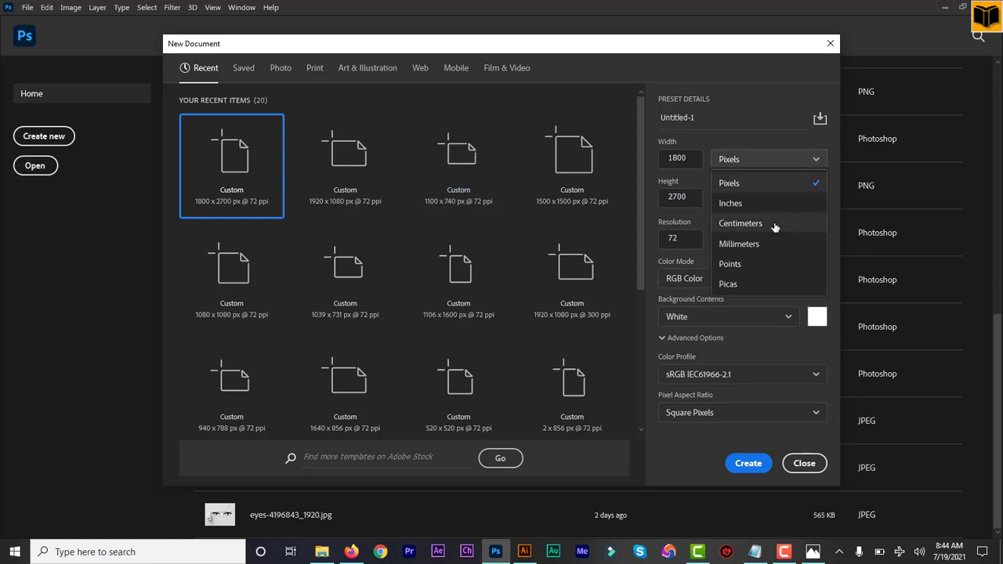
left_click(810, 202)
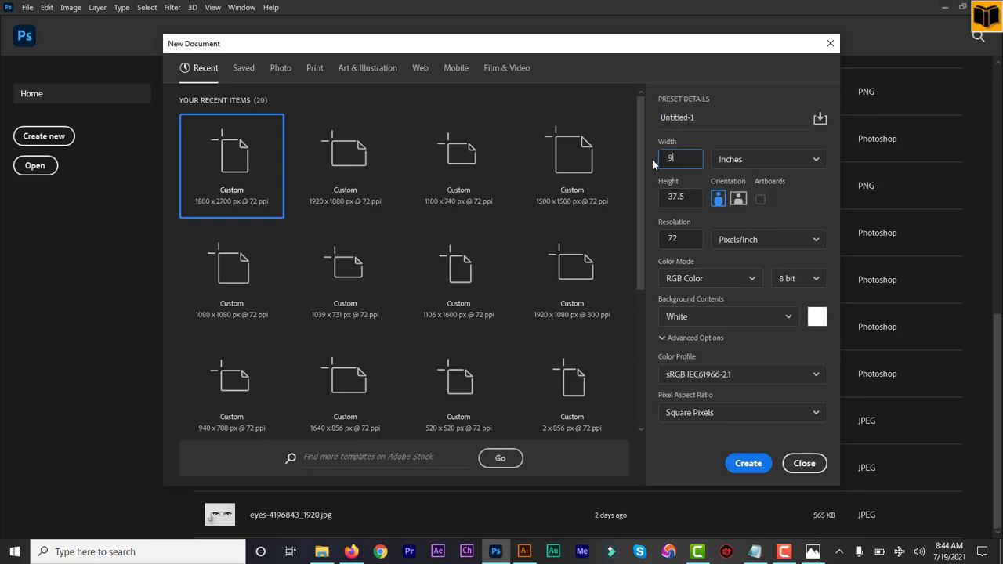
double_click(665, 197)
type("11")
double_click(661, 238)
left_click(748, 280)
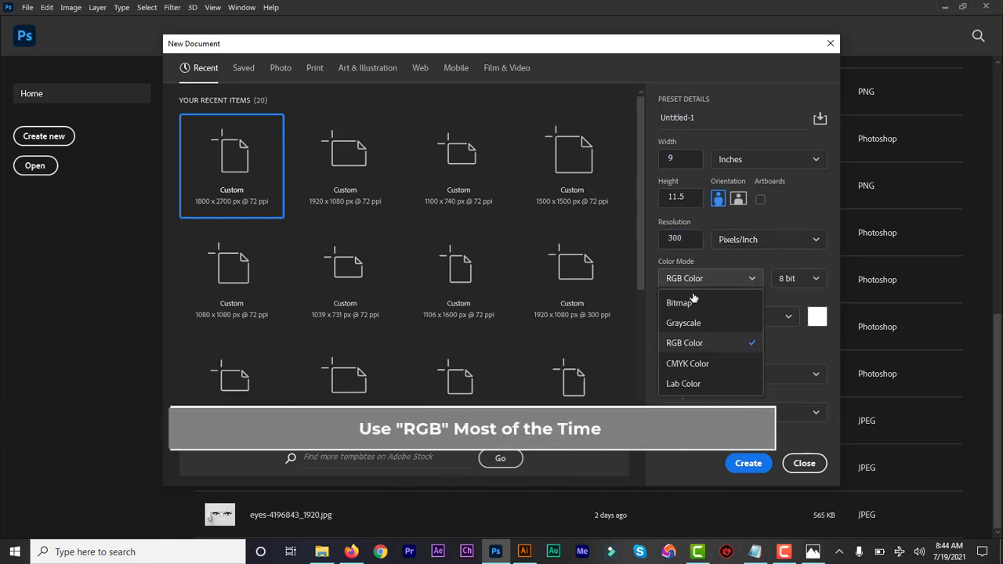
left_click(702, 365)
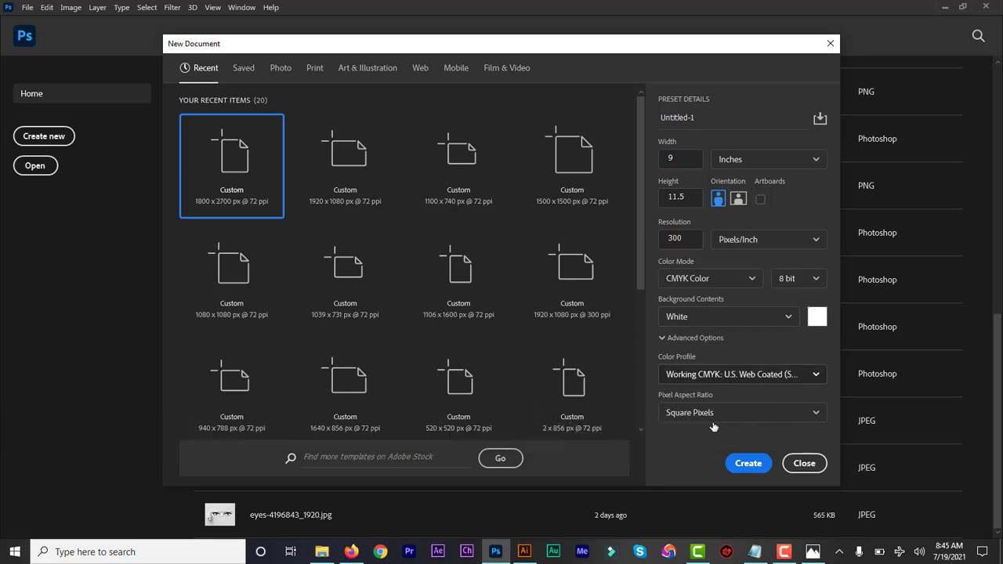
left_click(748, 468)
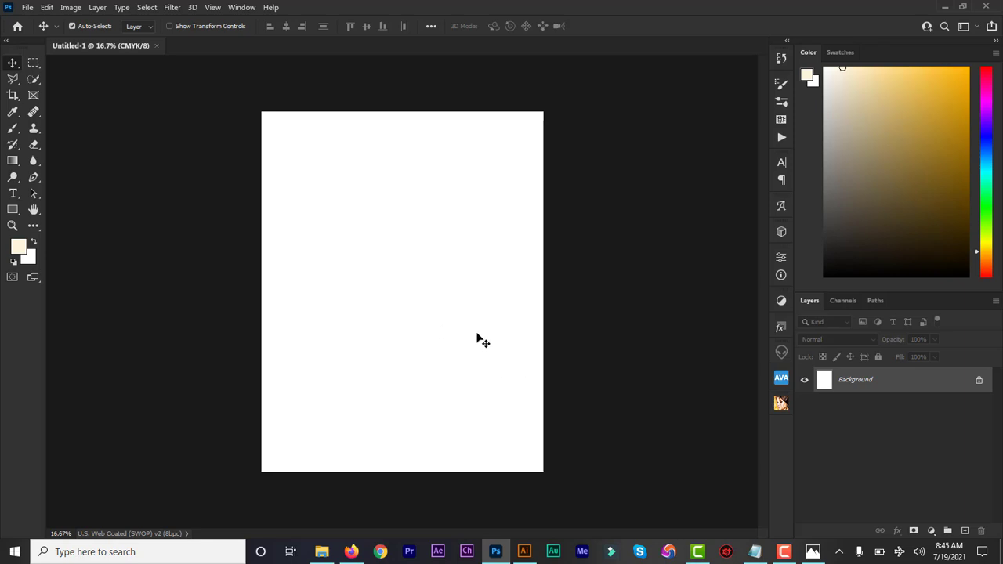
- Set Photoshop's foreground colour to cream fef5dc, then return to the Illustrator door artwork
left_click(21, 251)
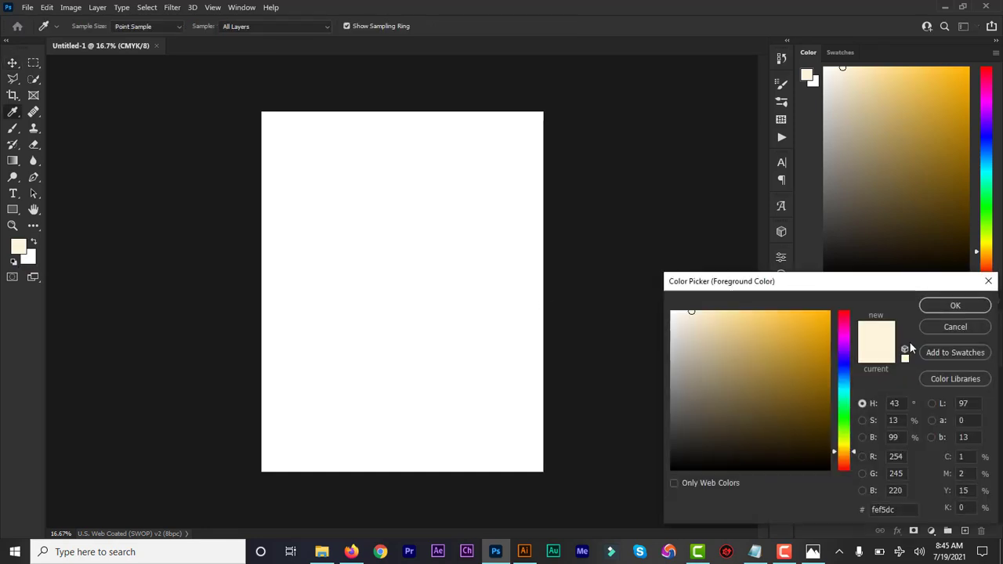
left_click(877, 510)
type("fe")
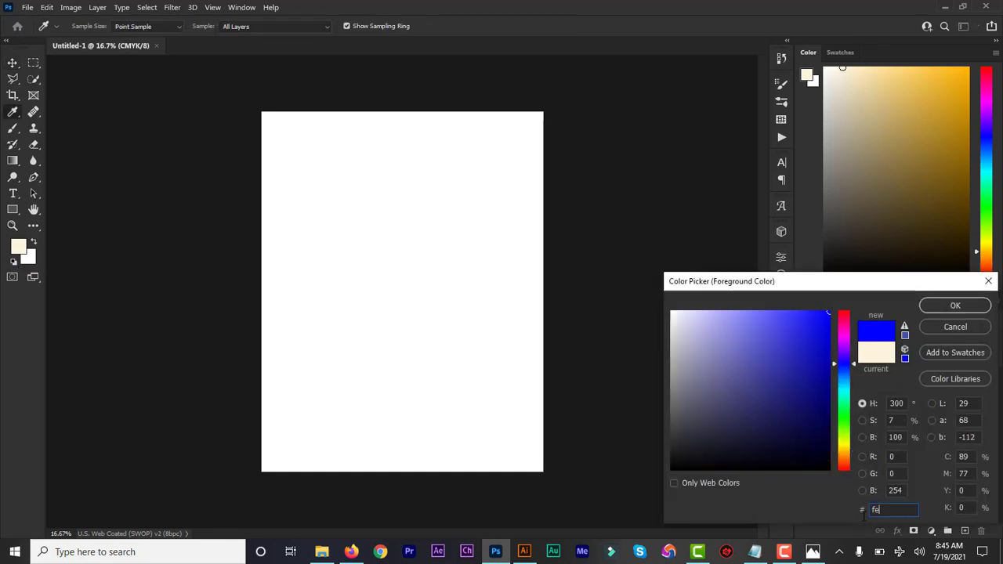
type("f5dc")
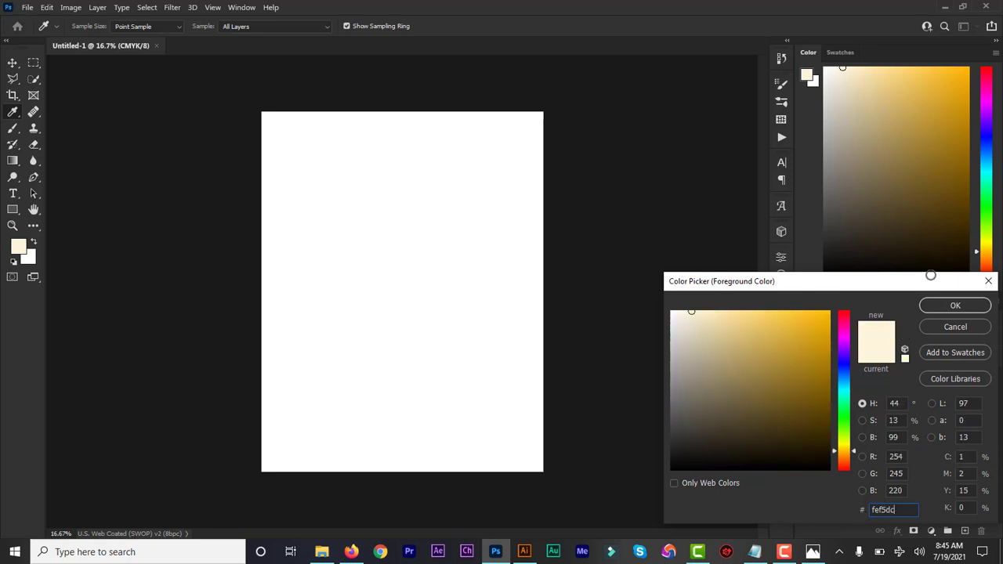
left_click(949, 310)
key("v")
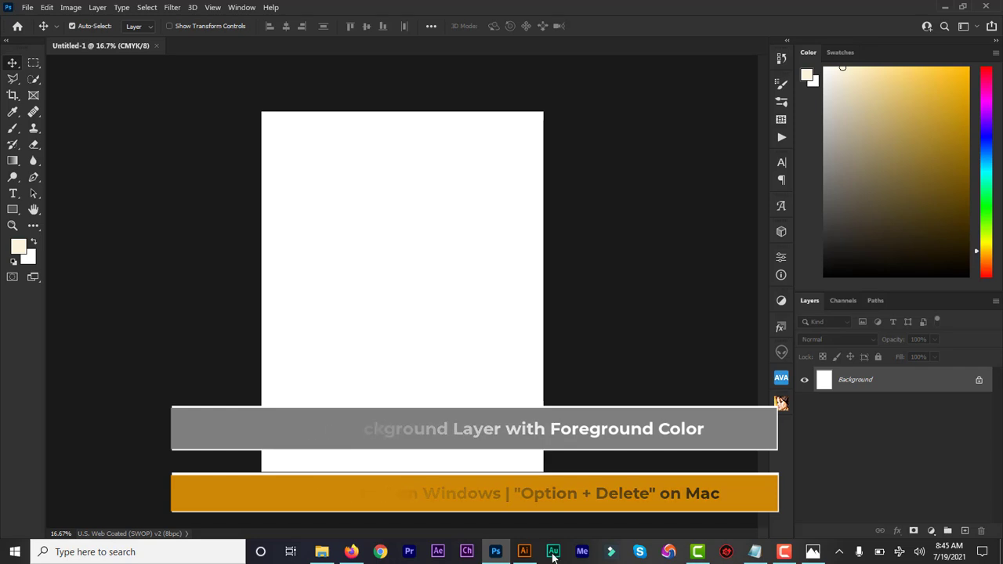
left_click(524, 551)
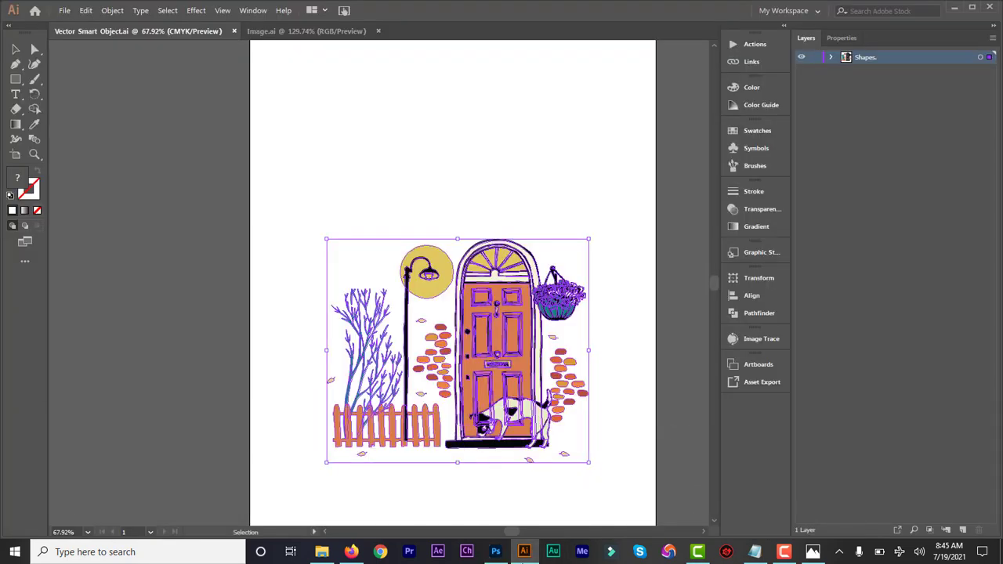
- Paste the door illustration into Untitled-1 as a Smart Object, commit it, and move it lower on the page
left_click(525, 554)
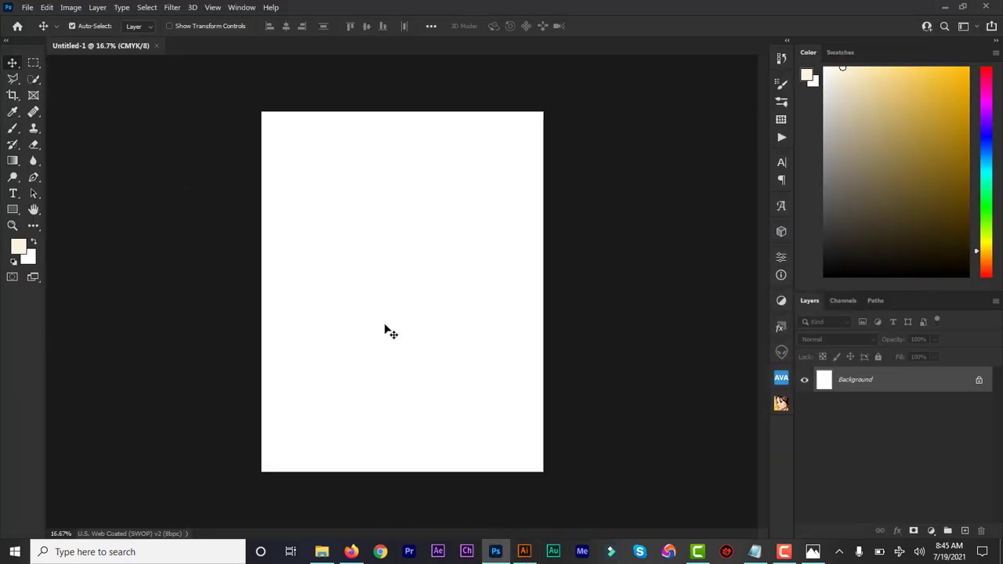
key("ctrl+v")
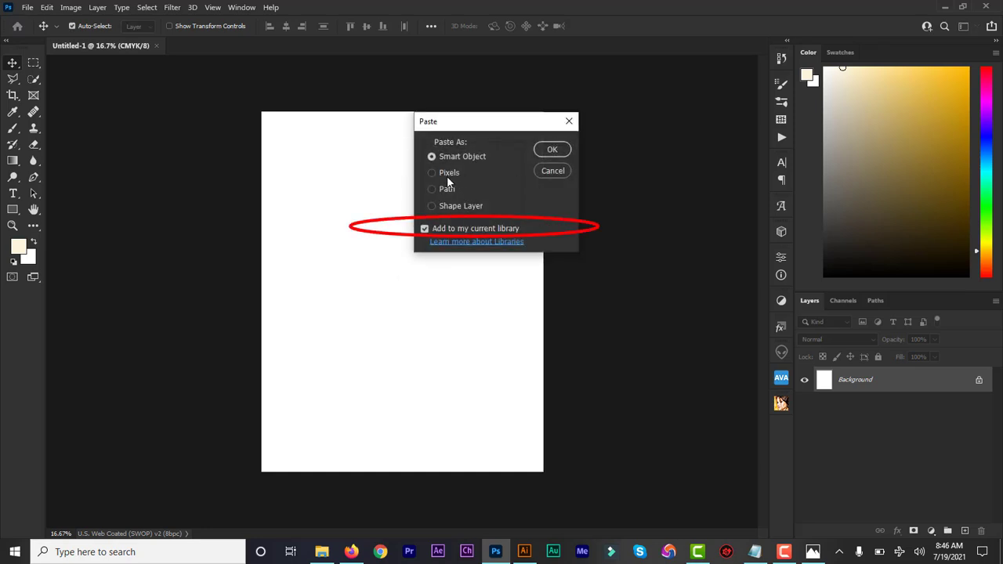
left_click(551, 151)
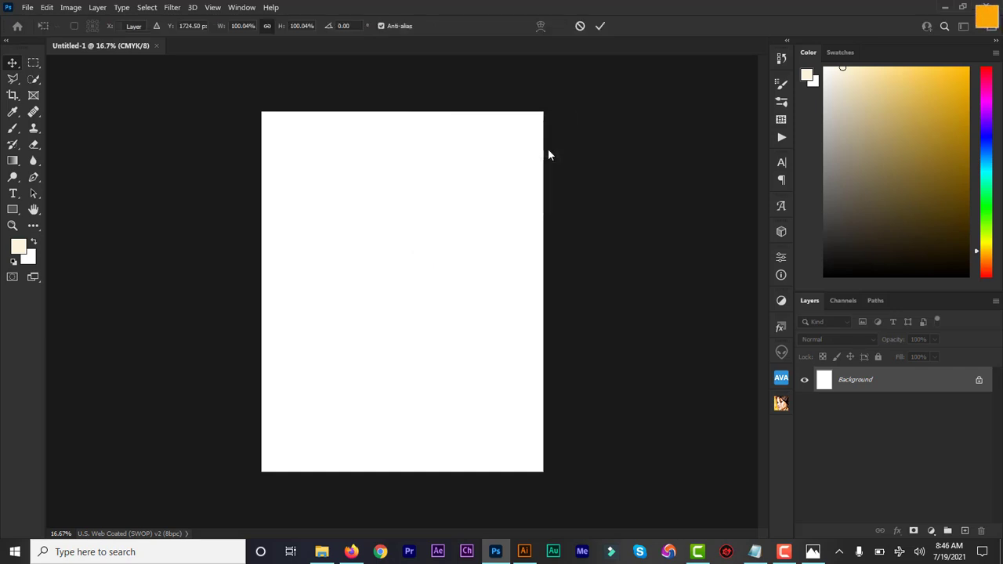
left_click(601, 26)
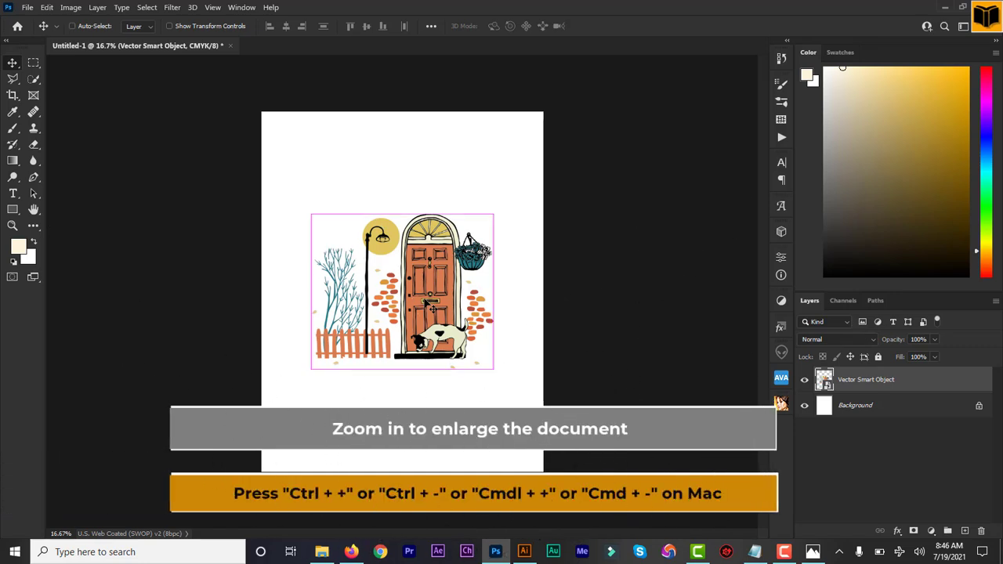
key("ctrl+plus")
key("ctrl+minus")
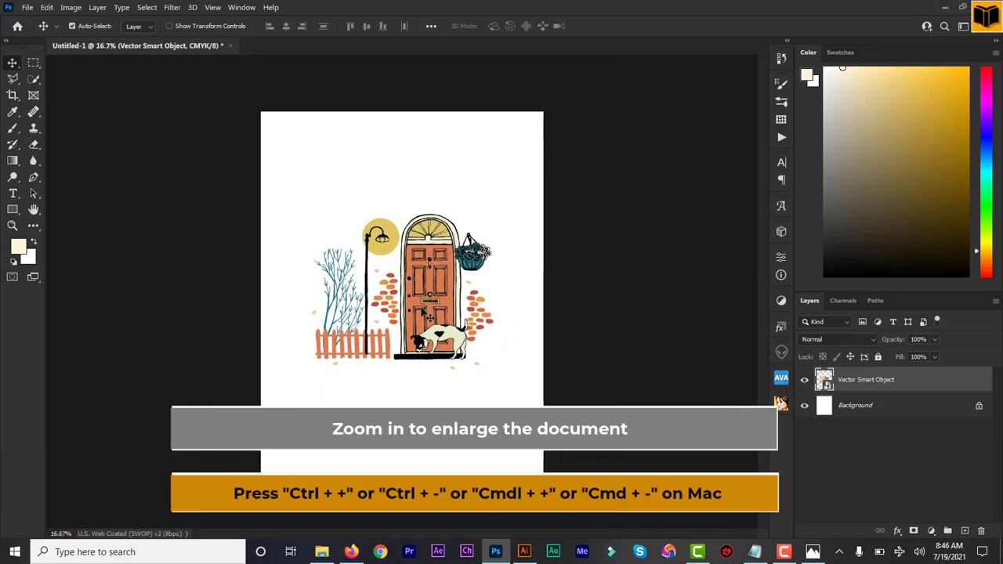
left_click_drag(430, 298, 430, 340)
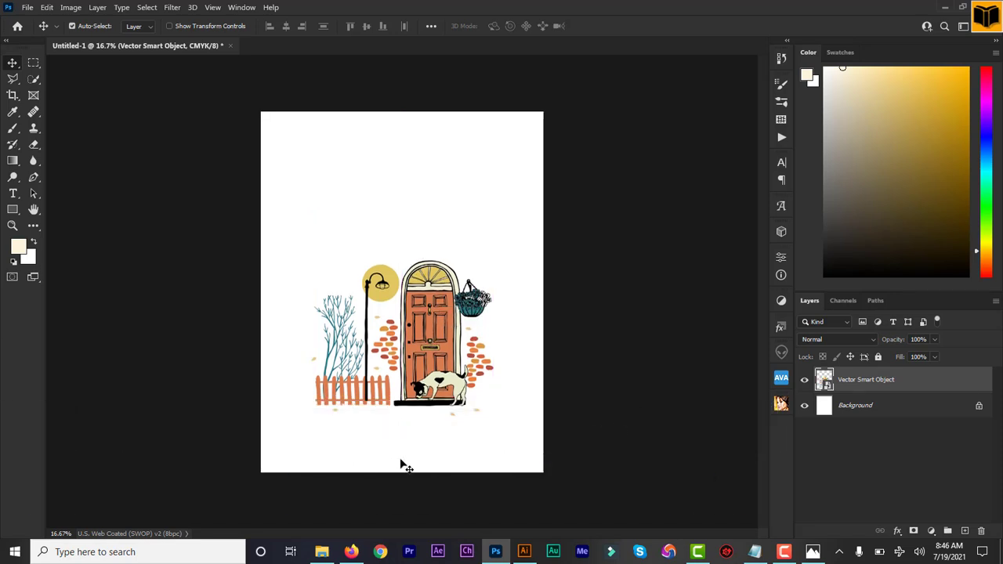
- Sample the dog's pale cream with the Eyedropper and fill the Background layer with it
left_click(827, 408)
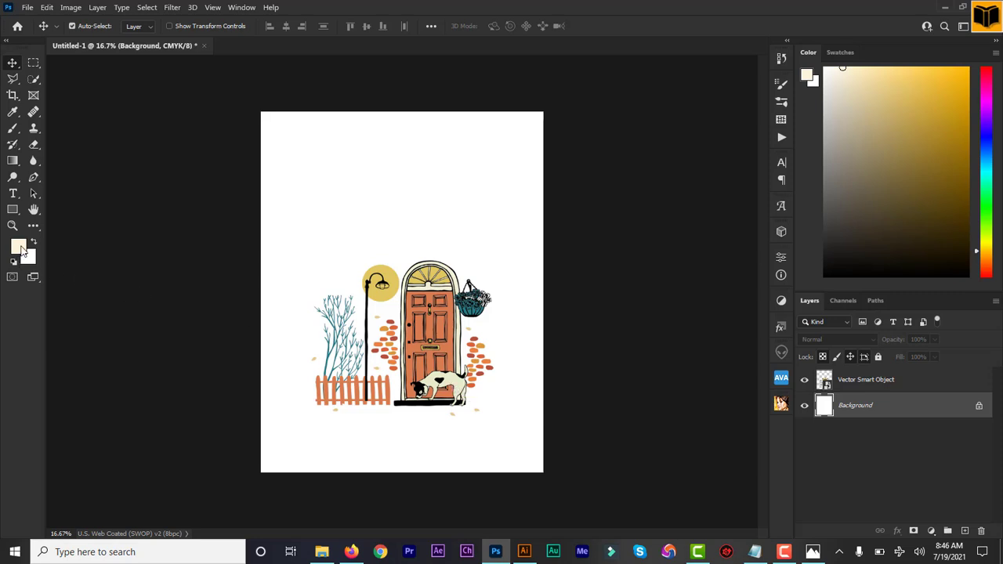
left_click(13, 113)
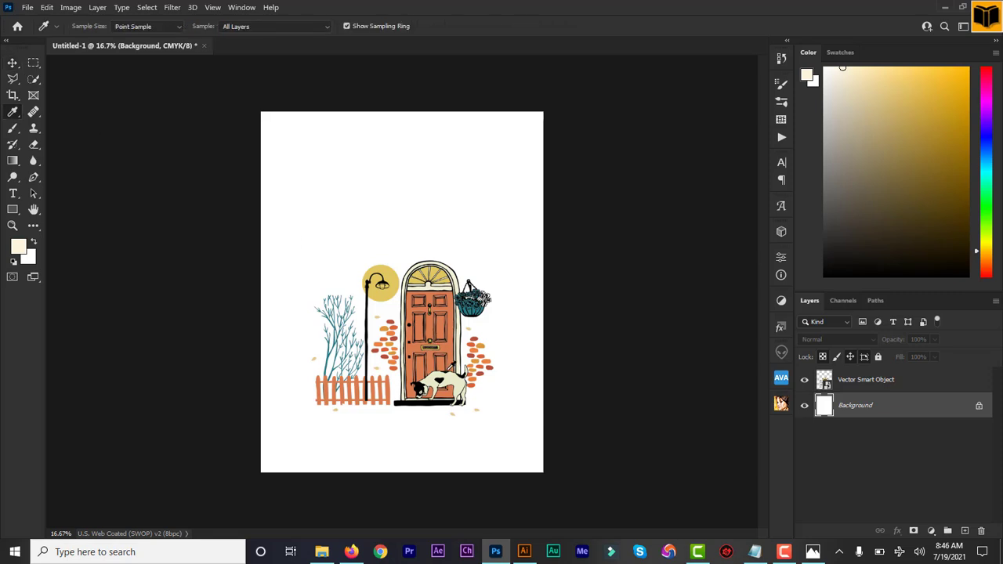
left_click(459, 385)
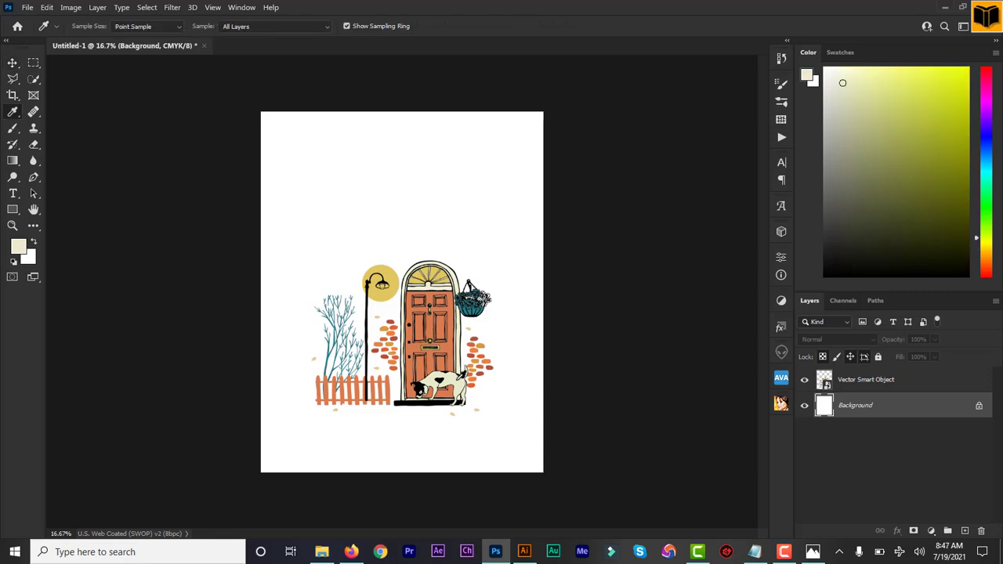
left_click(459, 382)
left_click(450, 342)
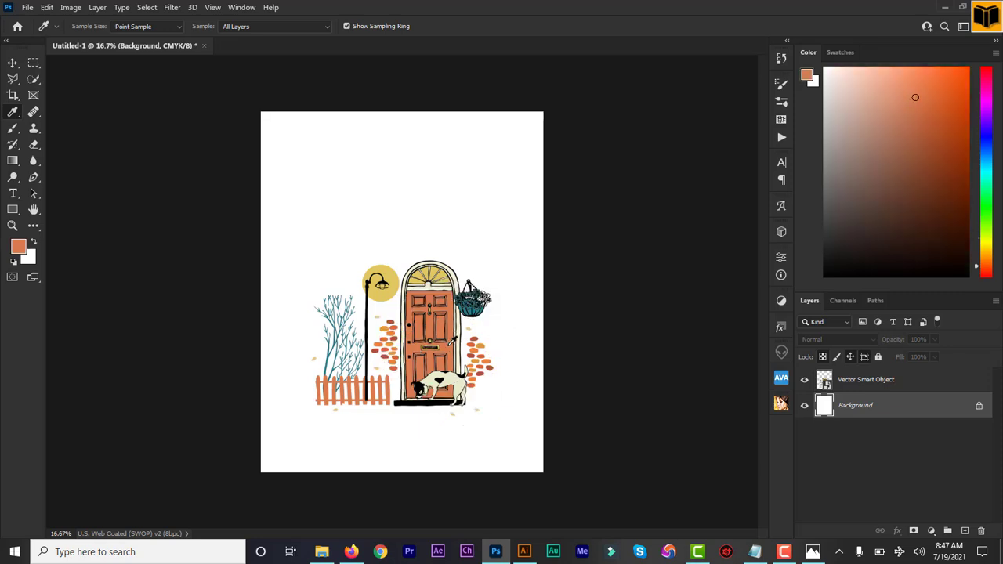
left_click(459, 374)
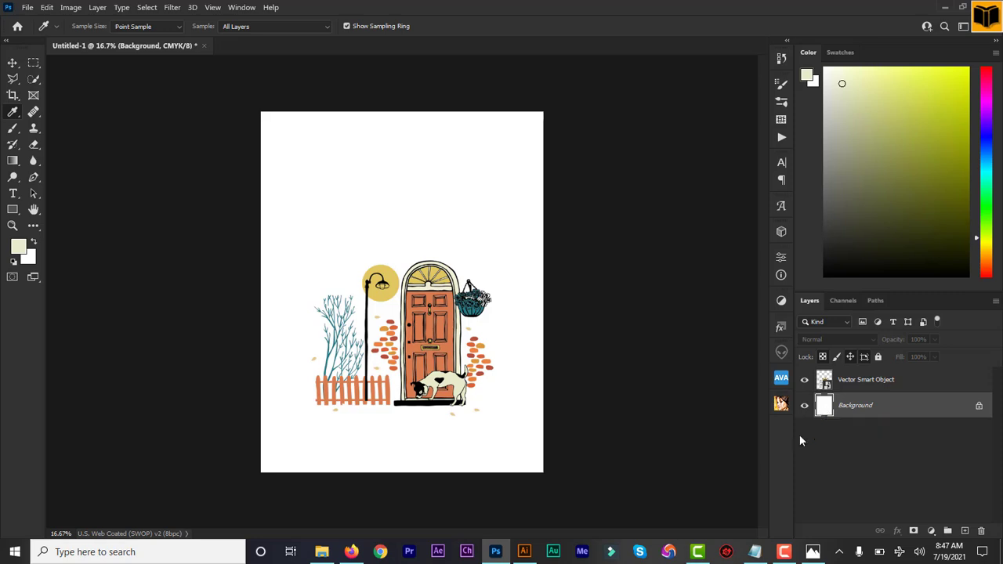
key("alt+BackSpace")
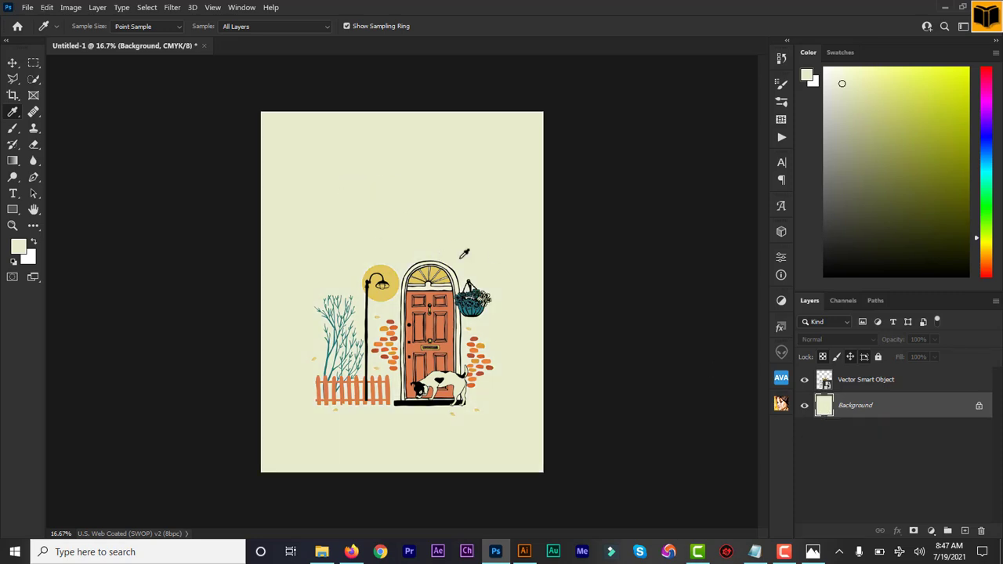
left_click(12, 62)
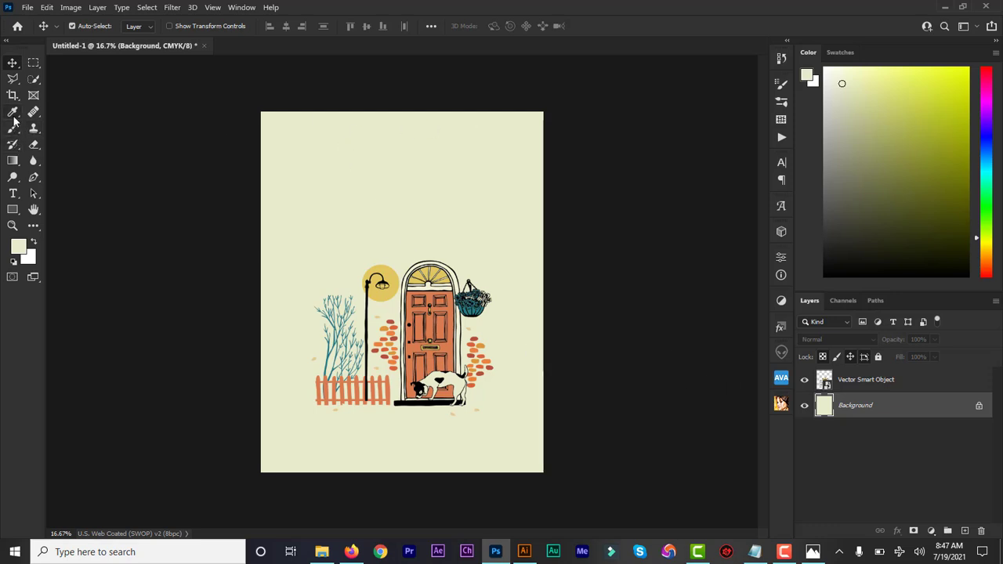
- Paste 'Old Grandma Books' near the page top, styled Playfair Display Bold at 19 pt
left_click(13, 194)
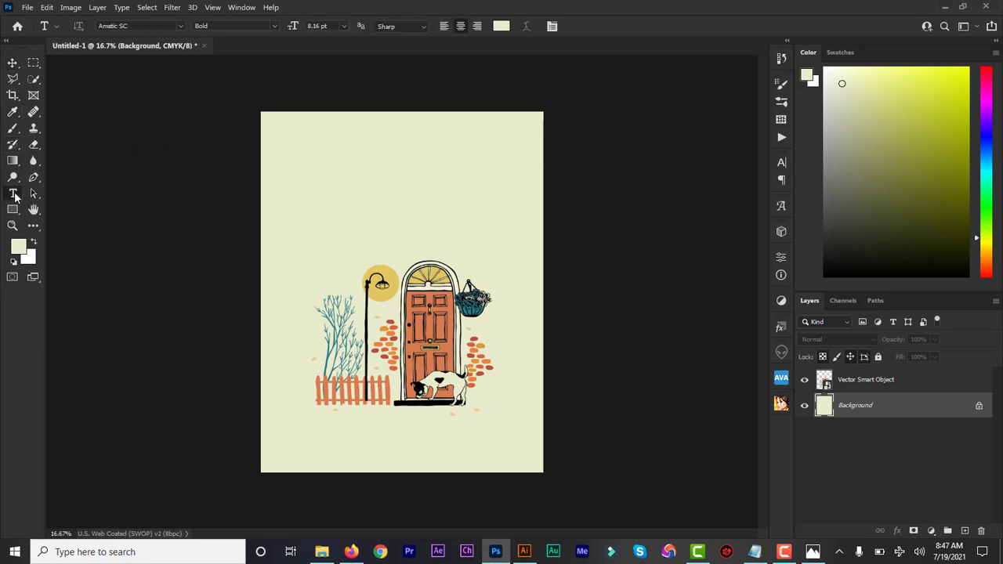
left_click(365, 139)
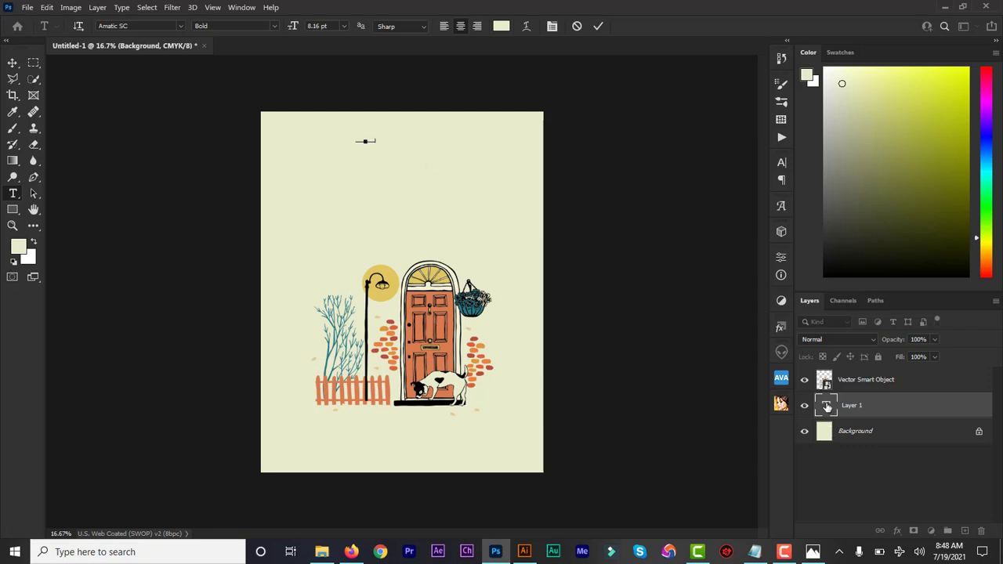
type("Old Grandma Books")
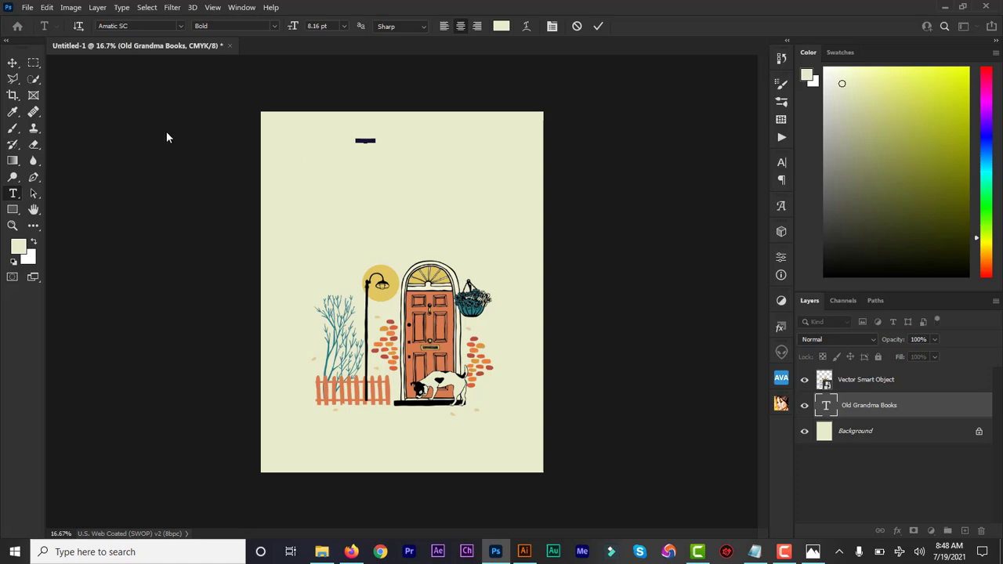
left_click(118, 26)
type("playfa")
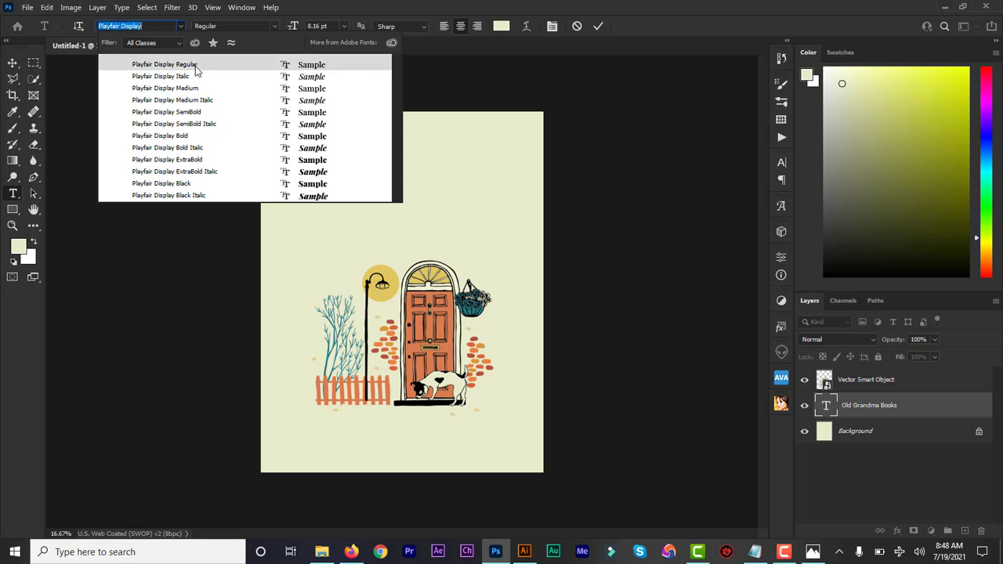
left_click(185, 137)
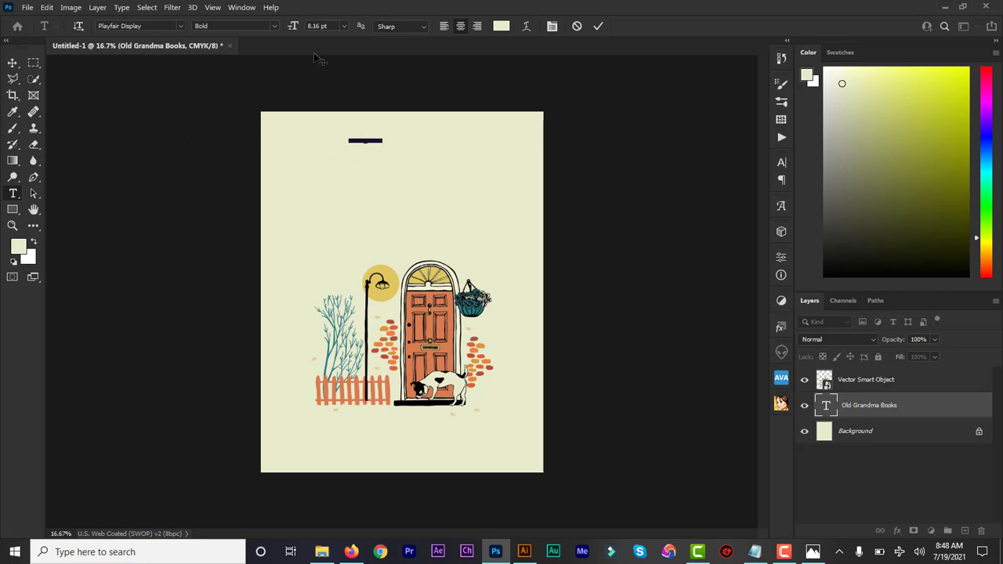
left_click_drag(293, 27, 295, 28)
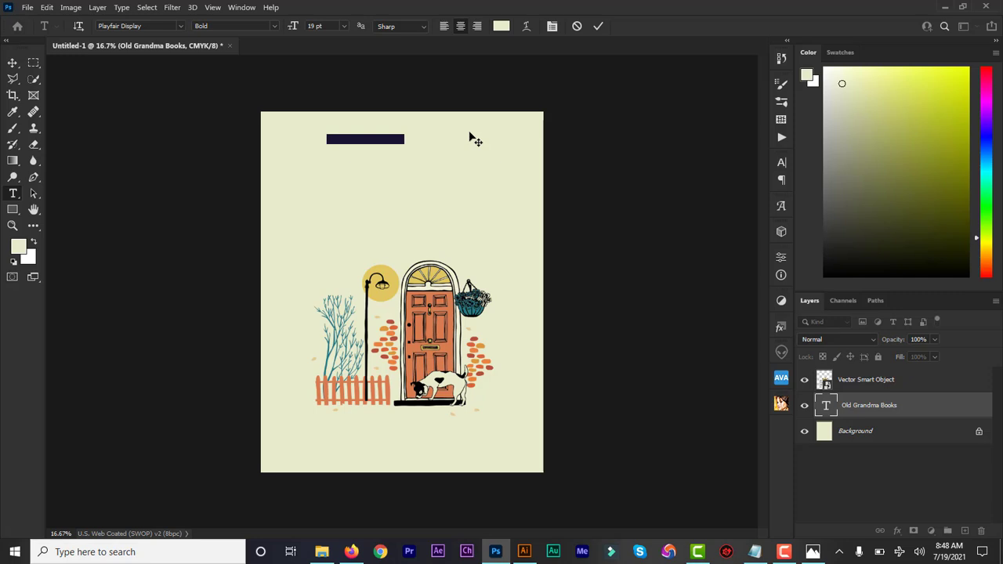
left_click_drag(470, 137, 512, 134)
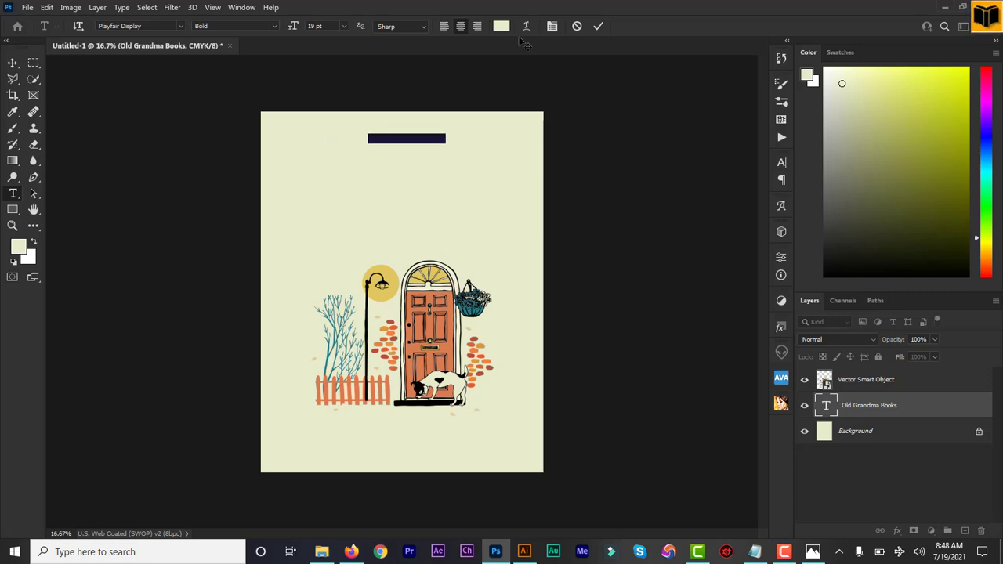
- Colour the title a dark red-brown (9b402e) sampled from the bricks and commit the text
left_click(502, 26)
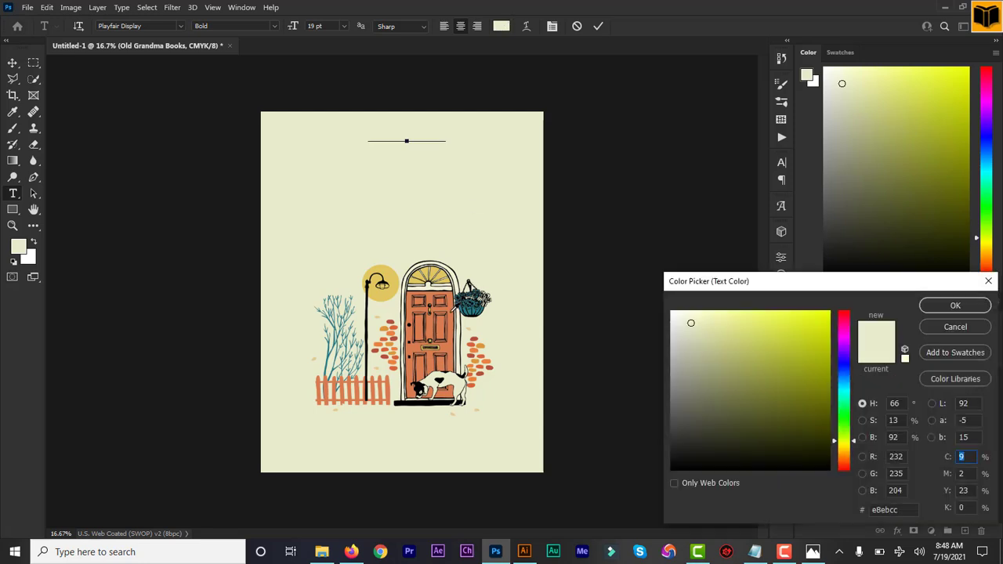
left_click(449, 315)
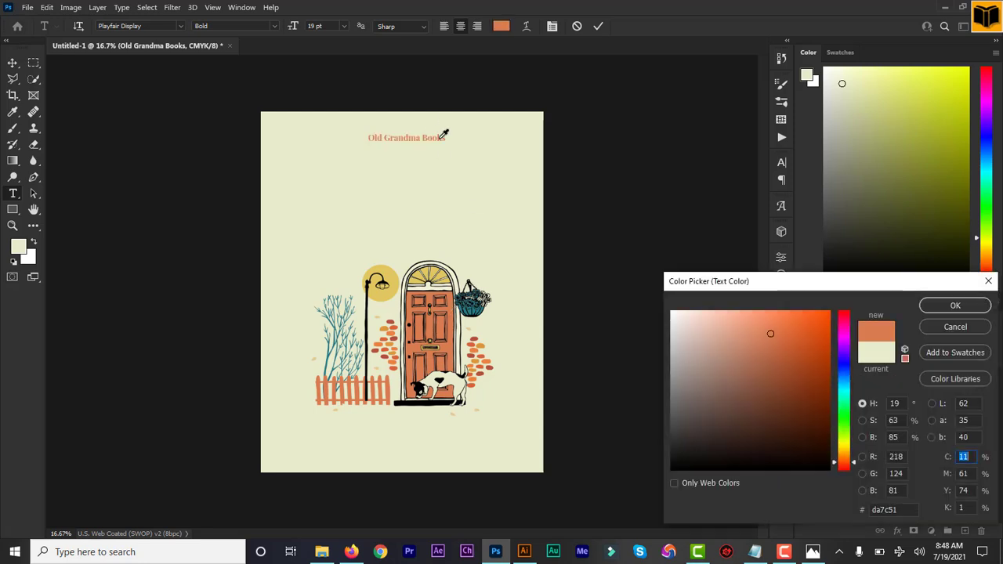
left_click(473, 341)
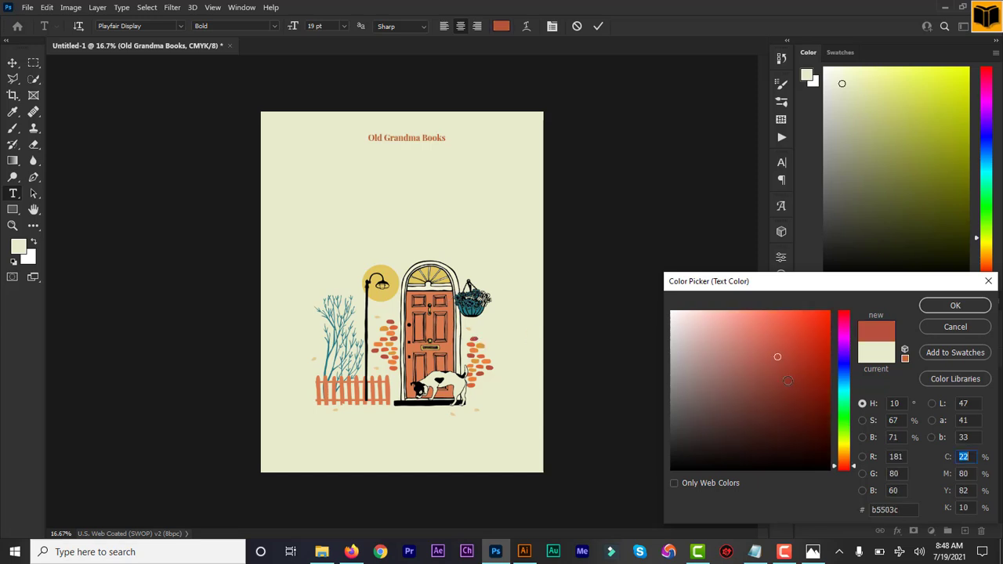
left_click(782, 373)
left_click(782, 373)
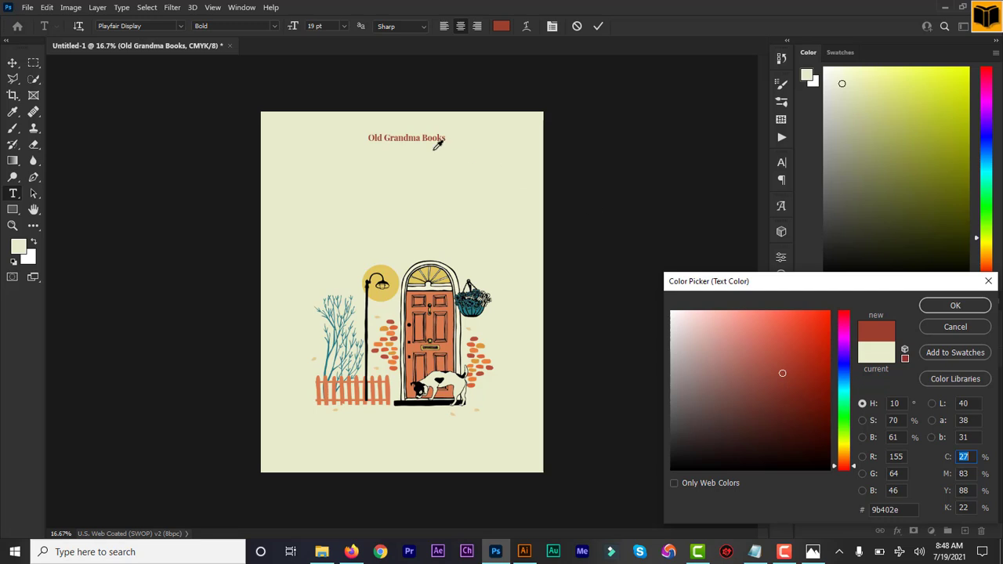
left_click(942, 306)
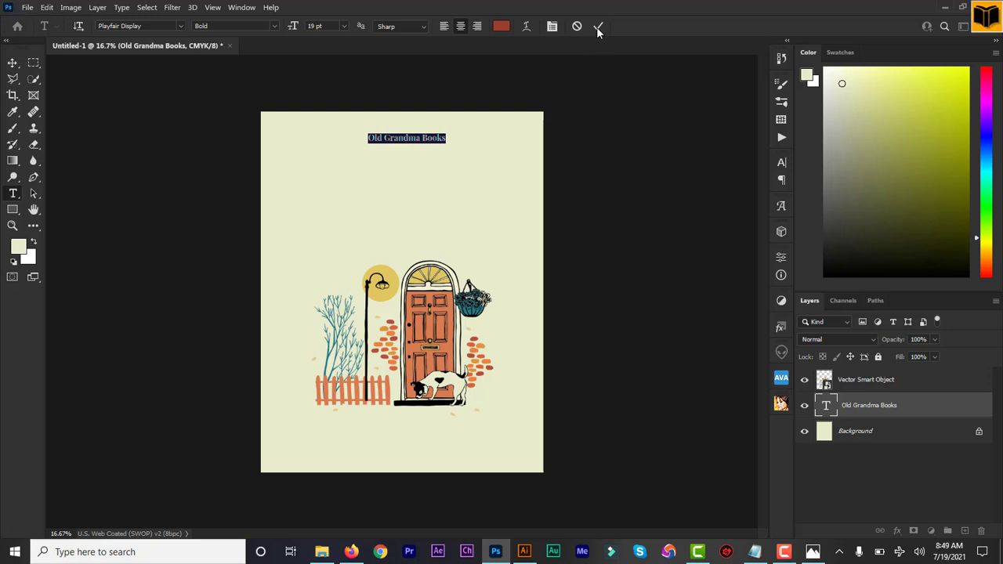
left_click(596, 27)
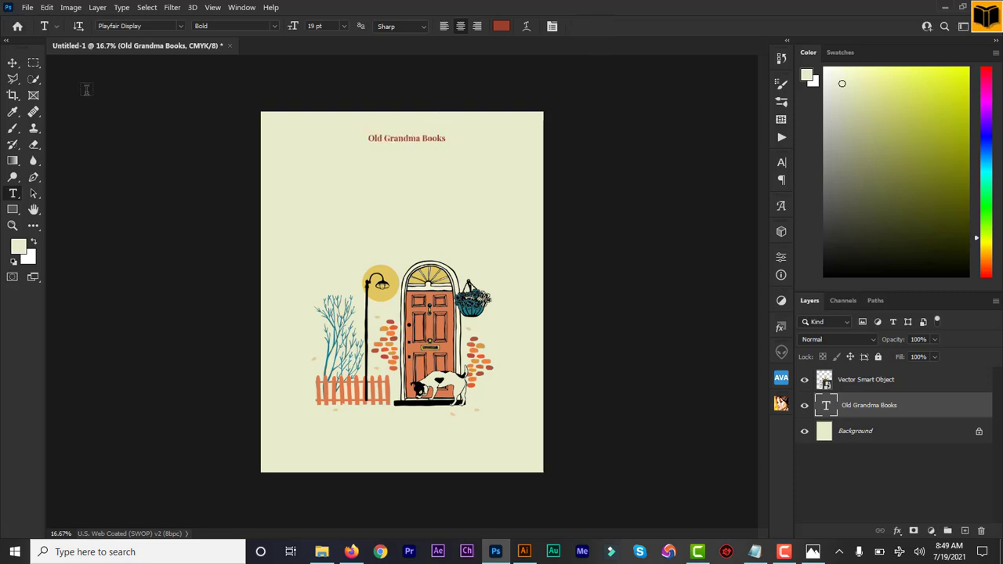
- Centre the title horizontally and stack its layer above the Vector Smart Object layer
left_click(13, 63)
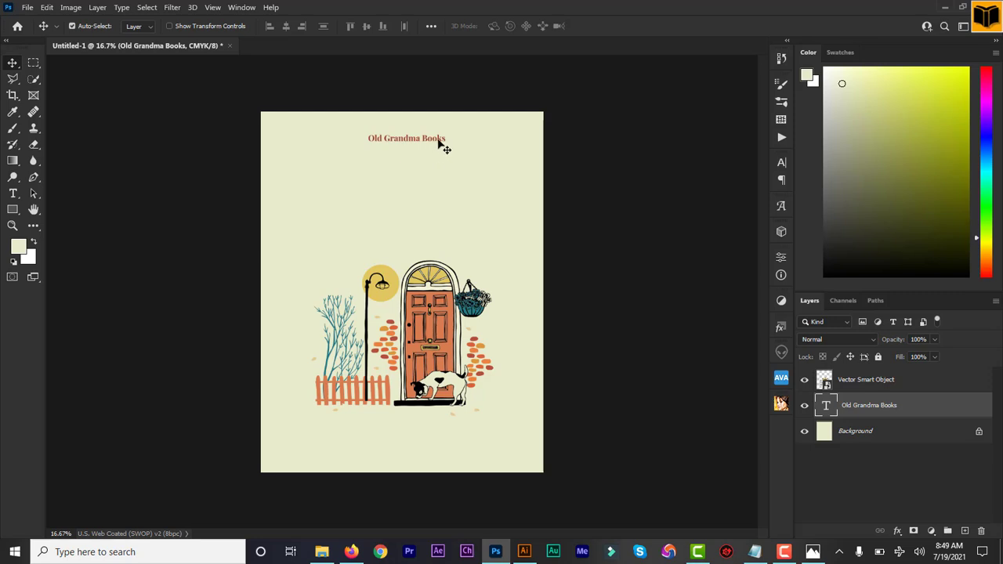
mouse_move(439, 143)
left_mouse_down()
mouse_move(423, 139)
mouse_move(432, 141)
left_mouse_up()
left_click_drag(856, 414, 857, 372)
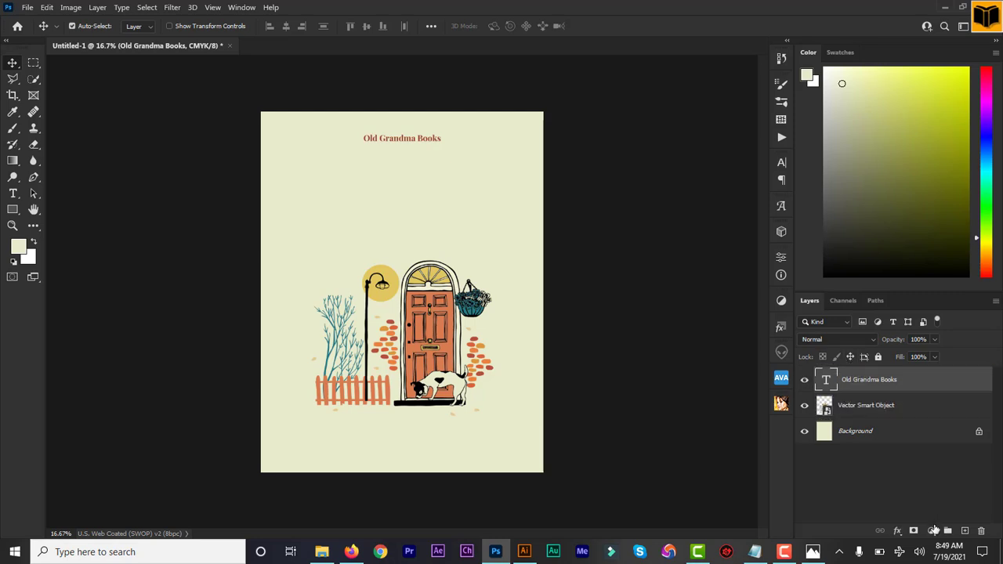
- Type 'Original Story by' below the illustration, fix the typo, centre it and commit
left_click(13, 196)
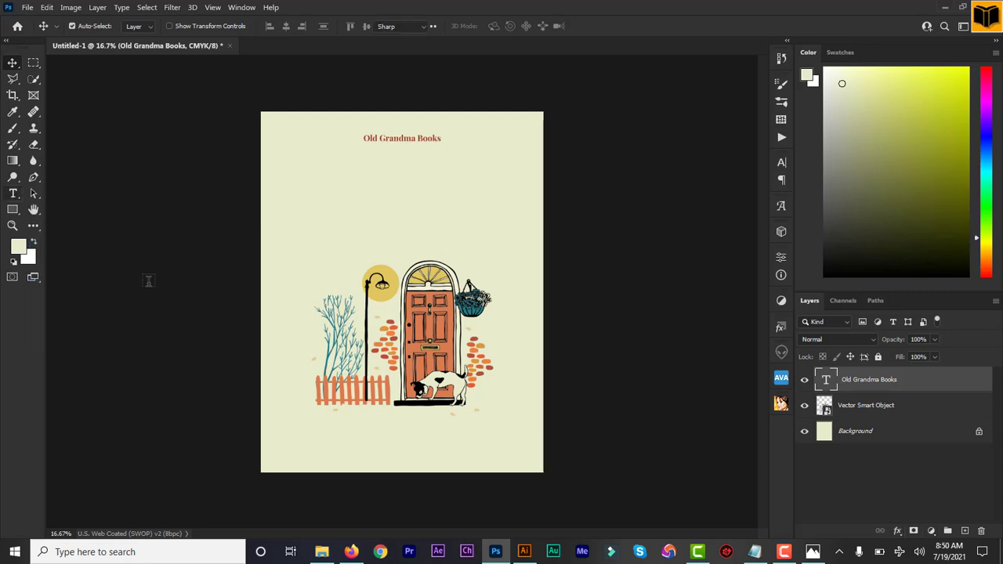
left_click(369, 436)
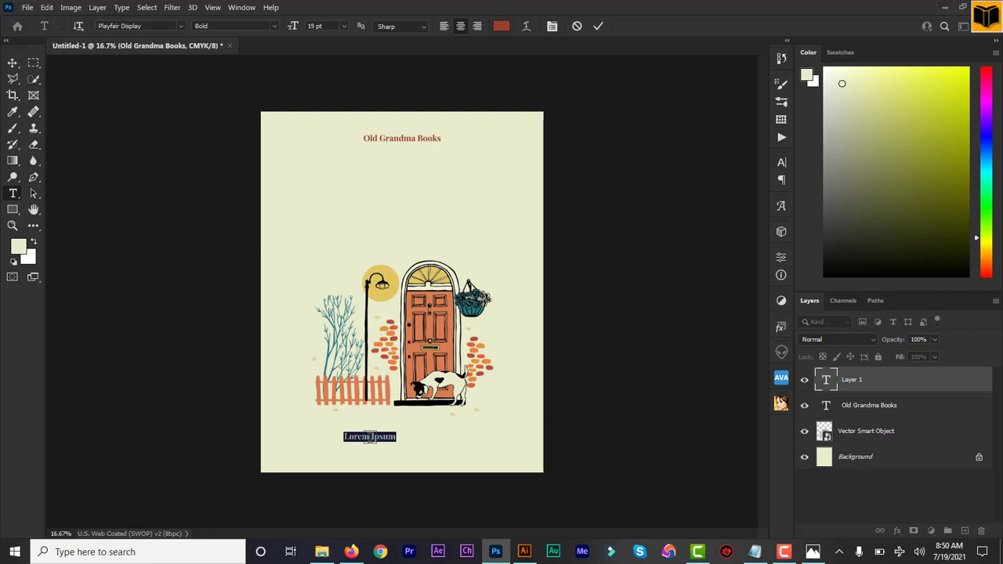
type("Origian")
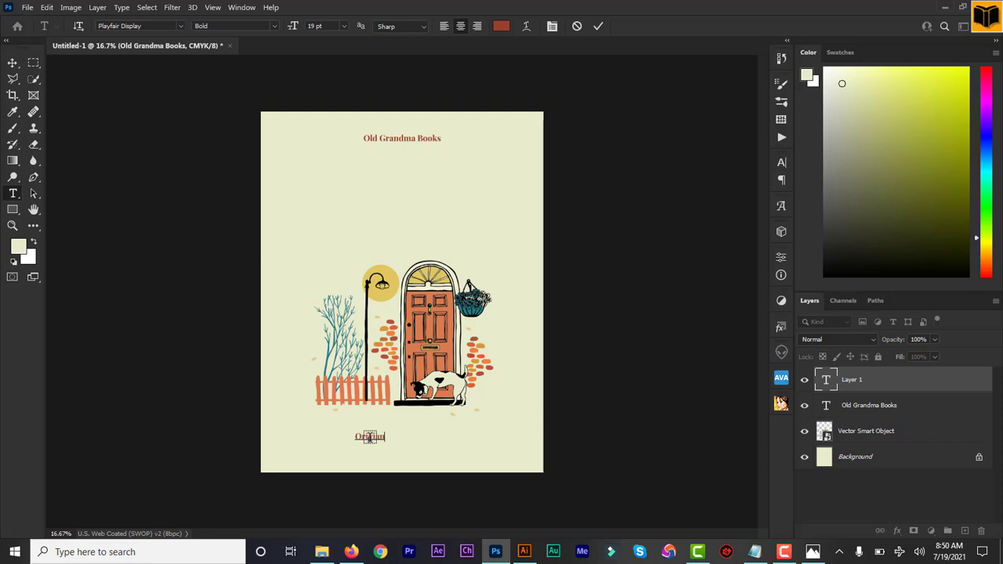
type("l")
key("BackSpace")
key("BackSpace")
key("BackSpace")
type("nal Story by")
left_click_drag(419, 449, 455, 445)
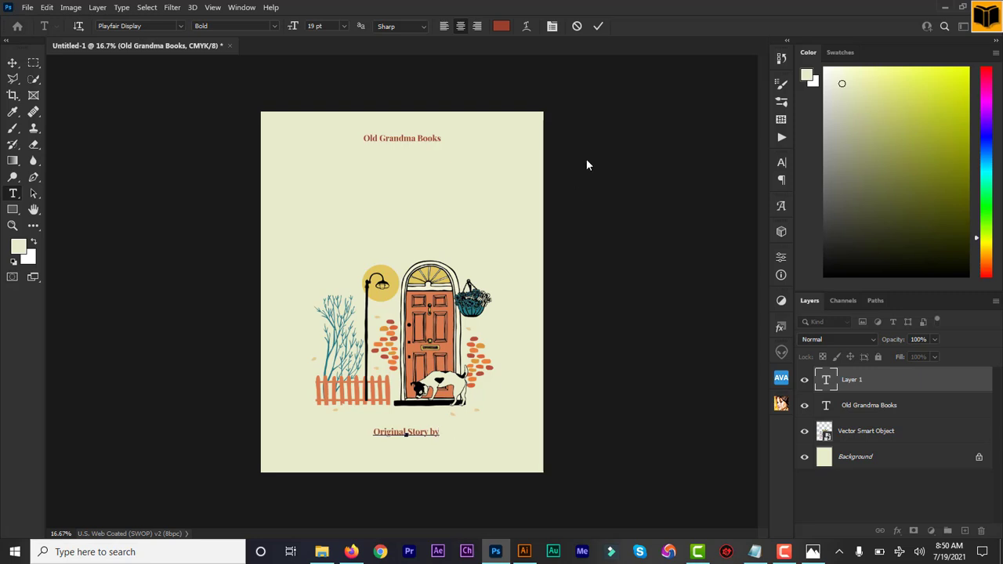
left_click(596, 26)
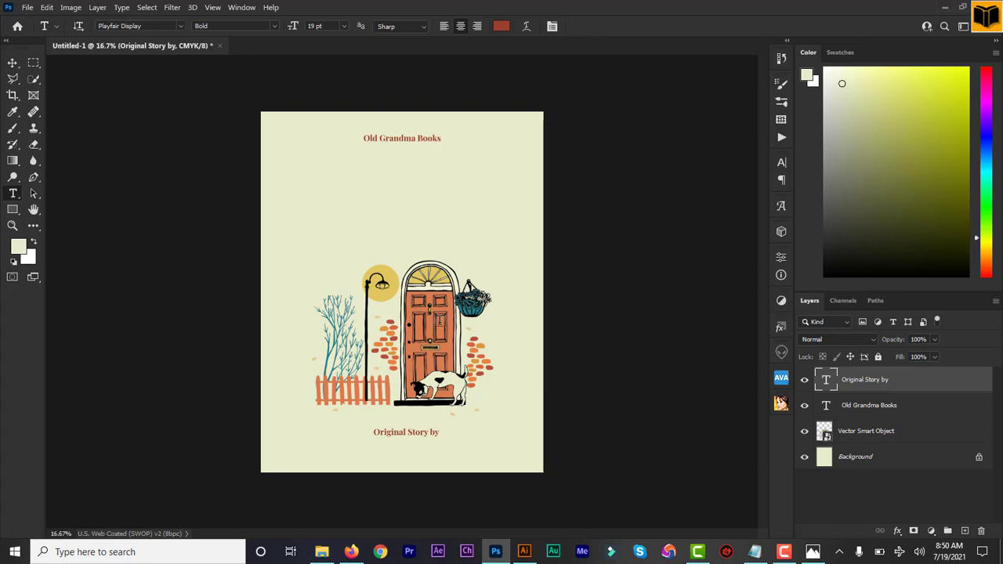
- Type the author's full name below 'Original Story by', centre it and commit the text
left_click(364, 450)
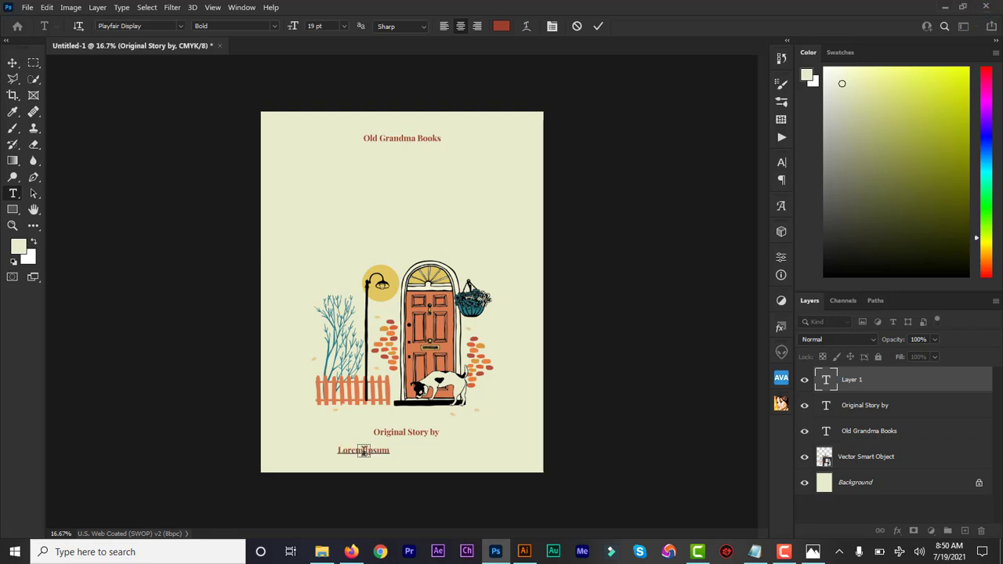
left_click(752, 553)
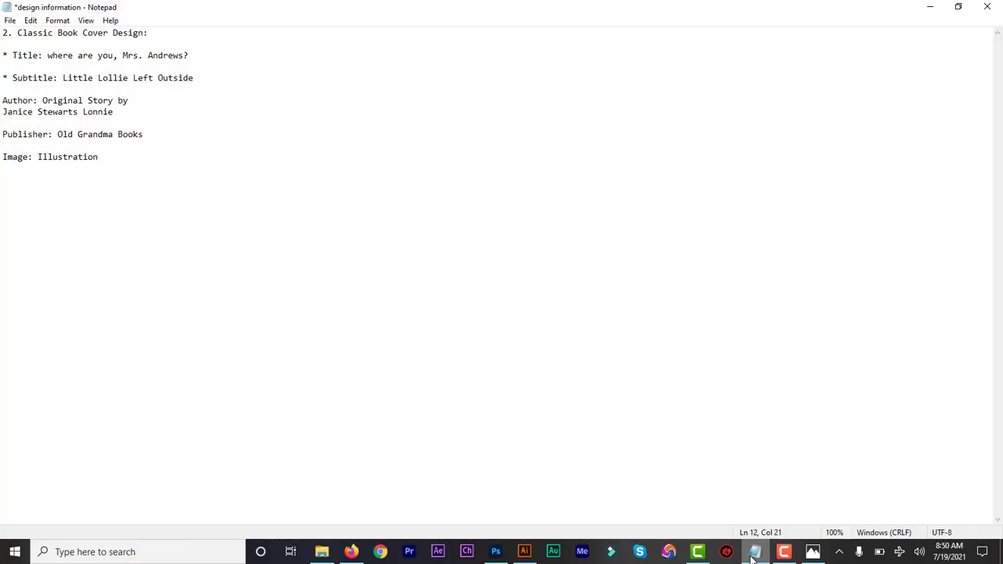
left_click(753, 553)
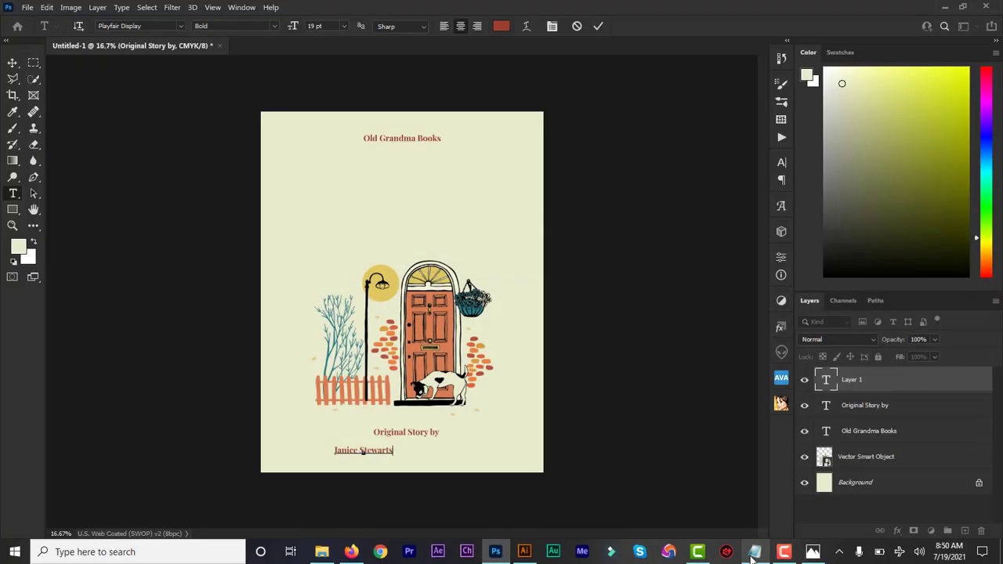
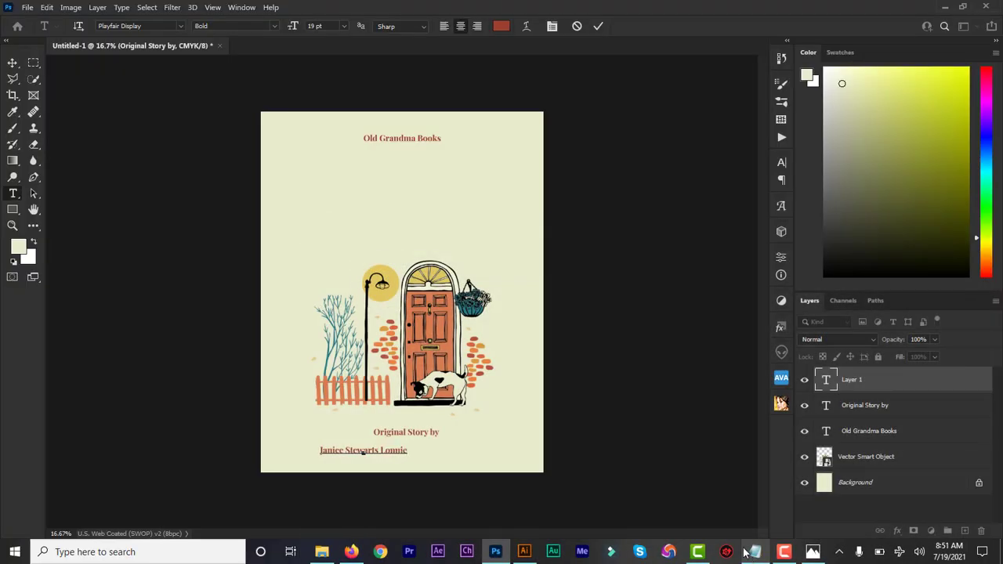
left_click_drag(477, 470, 521, 470)
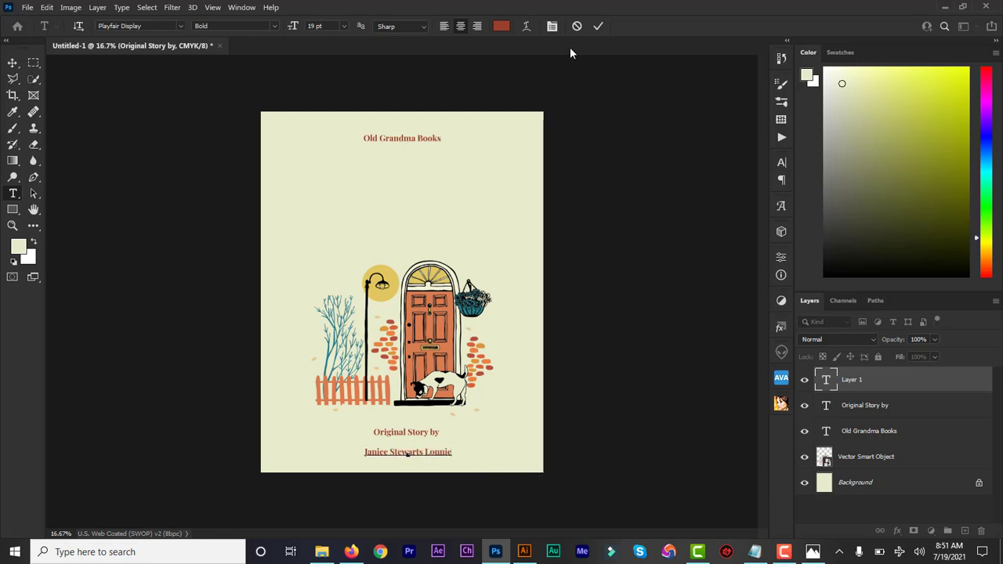
left_click(598, 25)
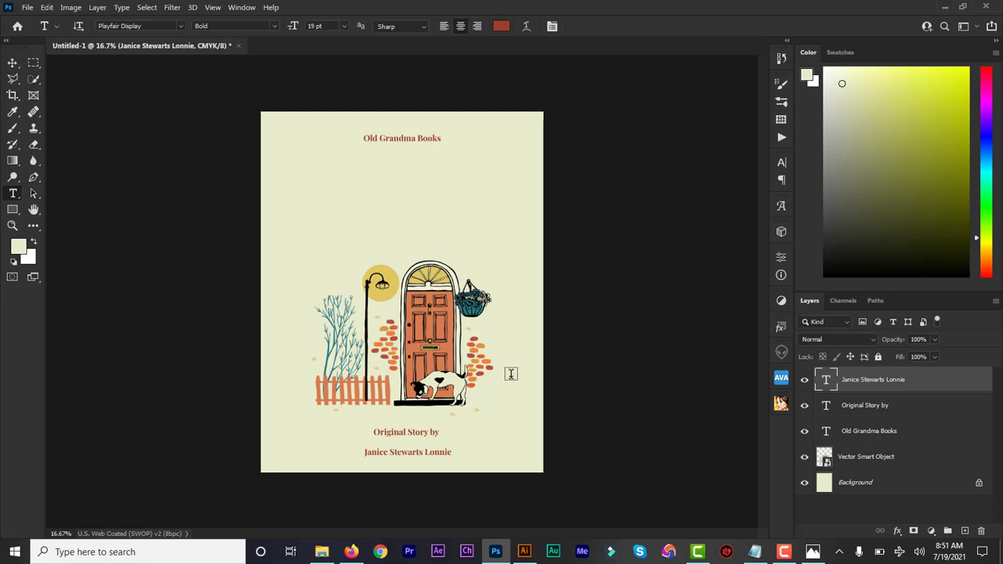
left_click(12, 66)
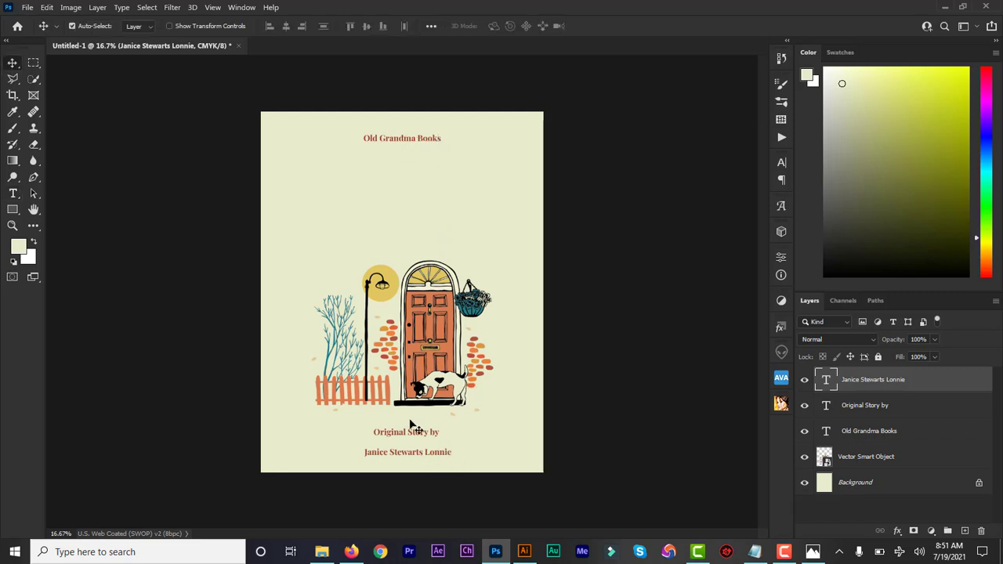
- Reduce the font size of the 'Original Story by' text line
double_click(829, 407)
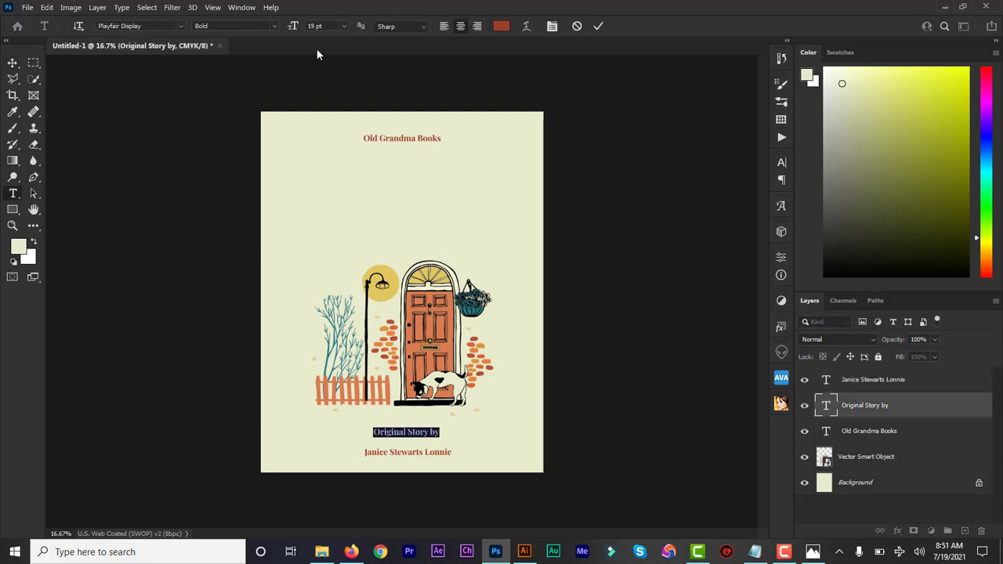
left_click_drag(296, 28, 293, 31)
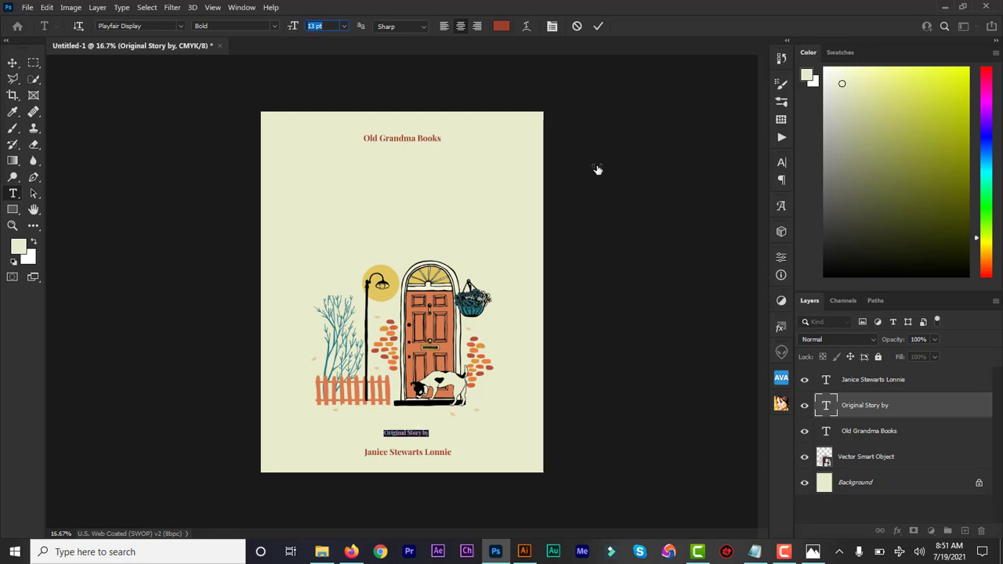
left_click(597, 27)
- Nudge the author name layer up to sit just beneath 'Original Story by'
key("v")
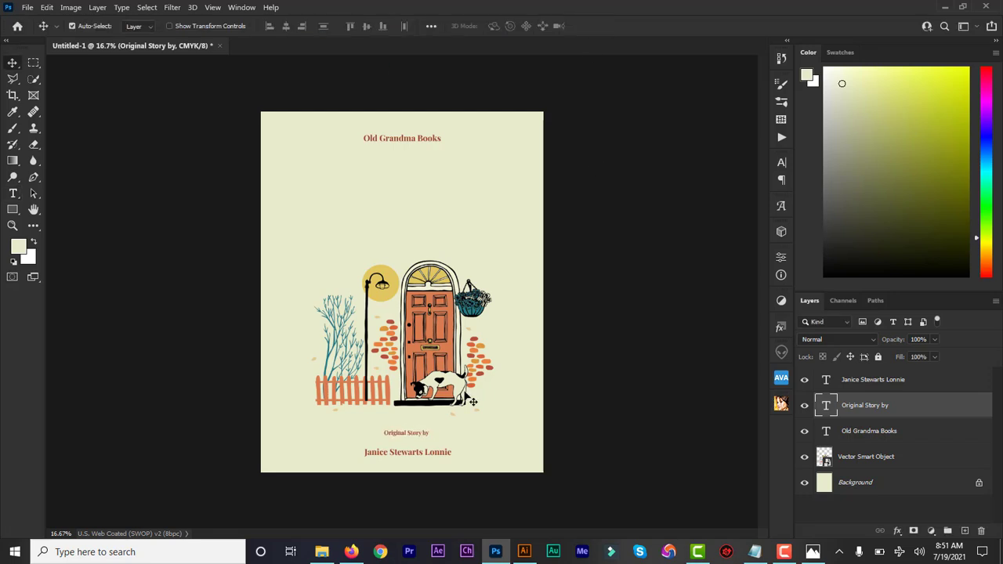
left_click(853, 431)
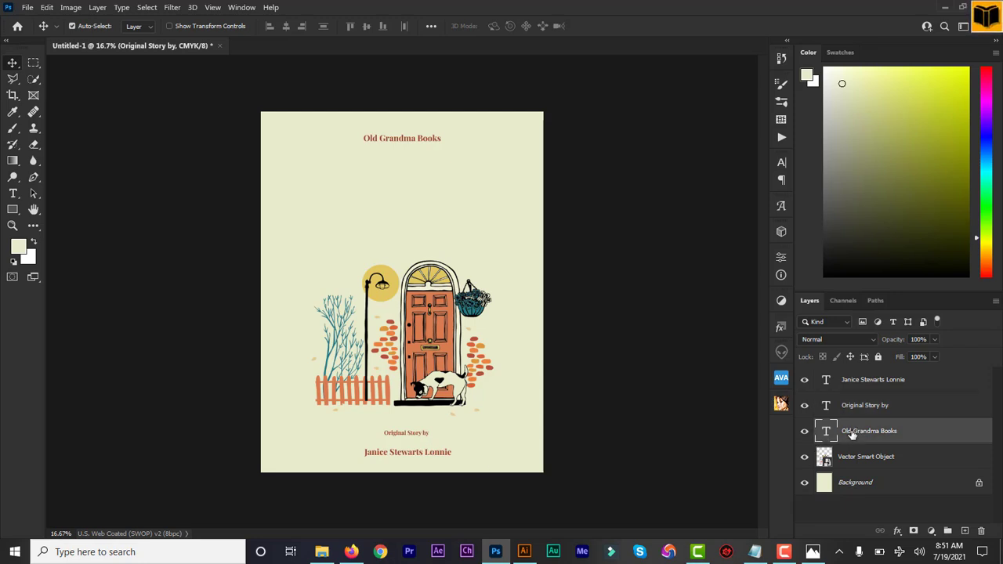
left_click(852, 384)
mouse_move(446, 453)
left_mouse_down()
mouse_move(439, 439)
mouse_move(439, 451)
left_mouse_up()
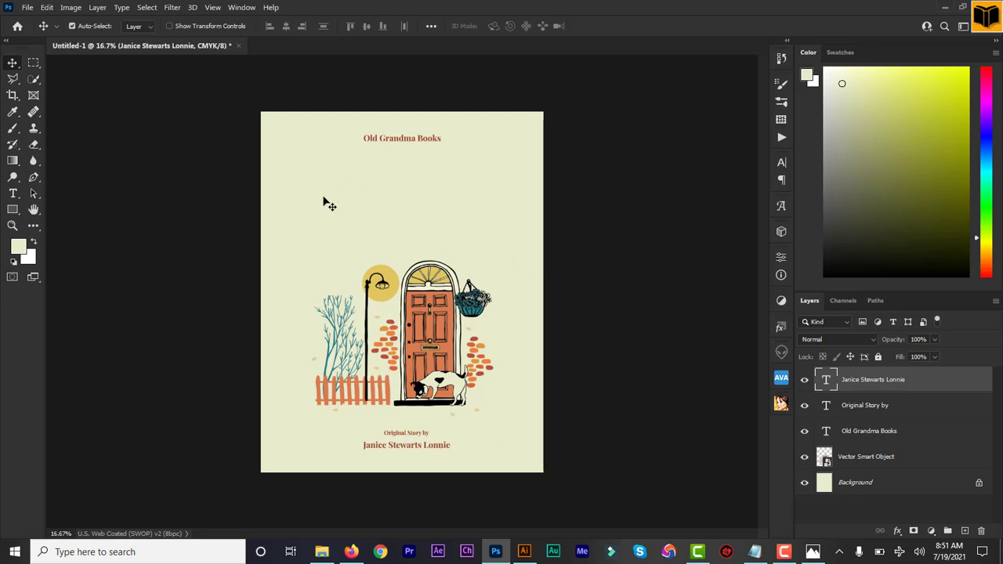
left_click(116, 98)
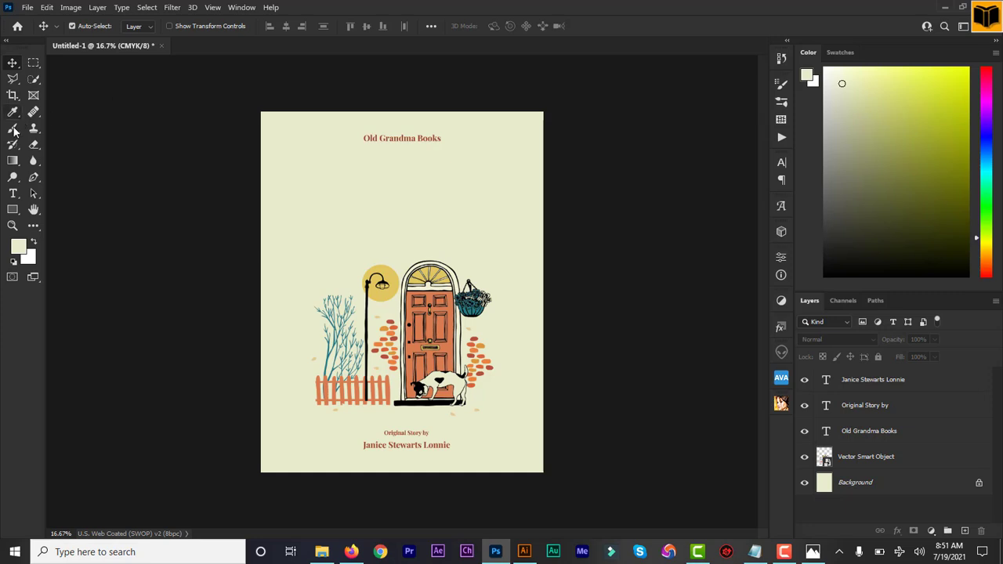
- Add the title text 'where are you.' below the publisher name near the top of the cover
left_click(13, 194)
left_click(344, 177)
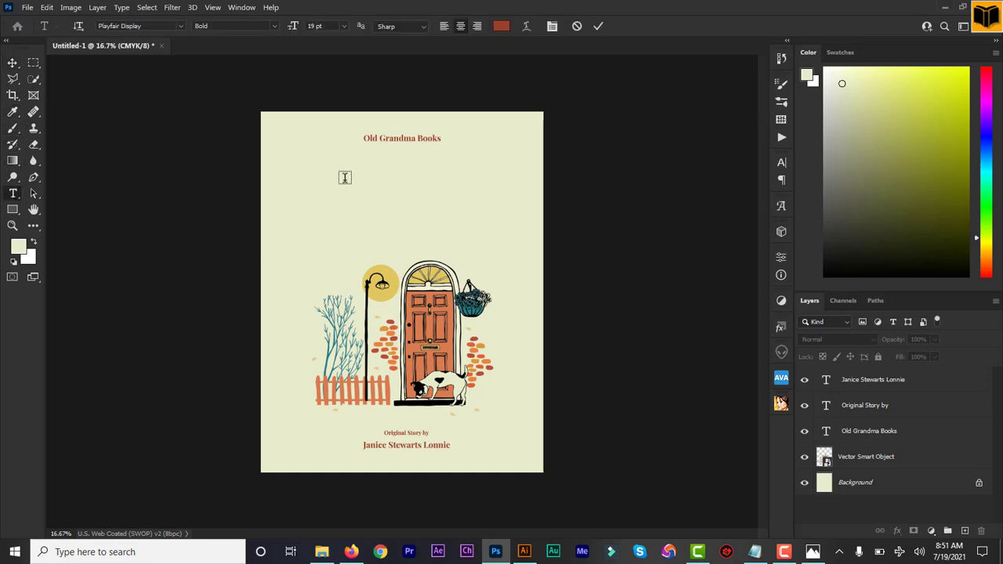
type("where")
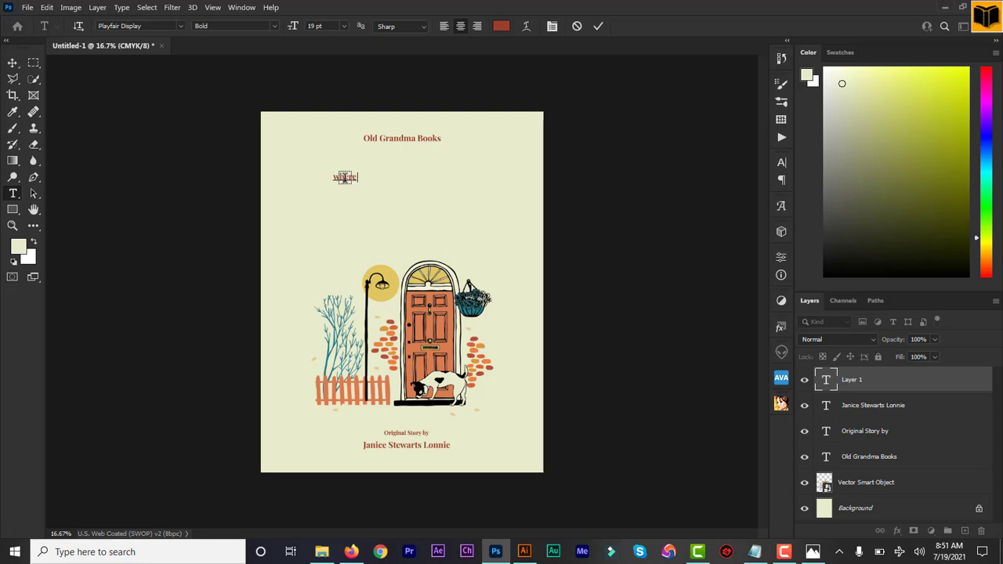
type(" are you")
type(".")
left_click(824, 381)
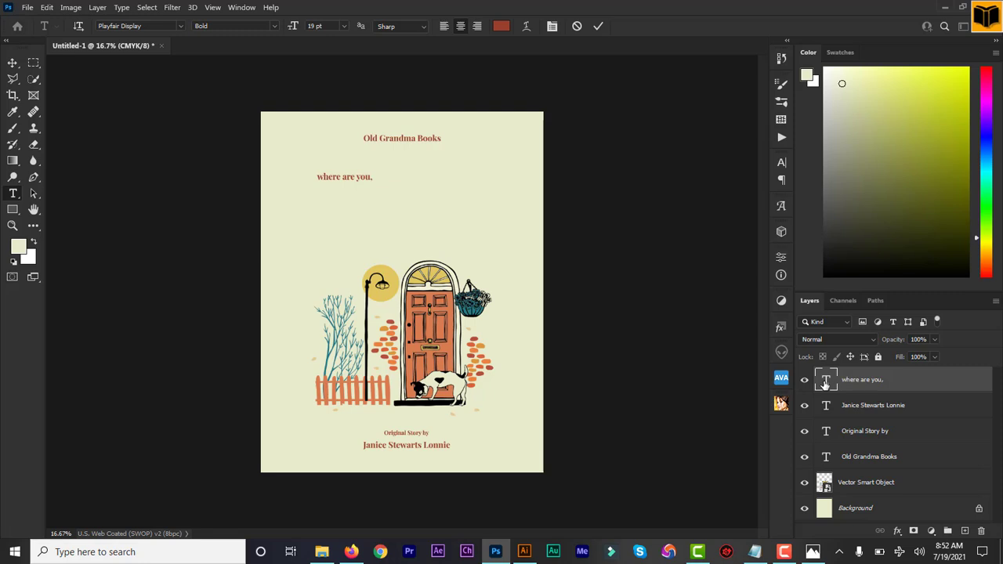
- Colour the 'where are you.' title near-black (222121)
double_click(824, 381)
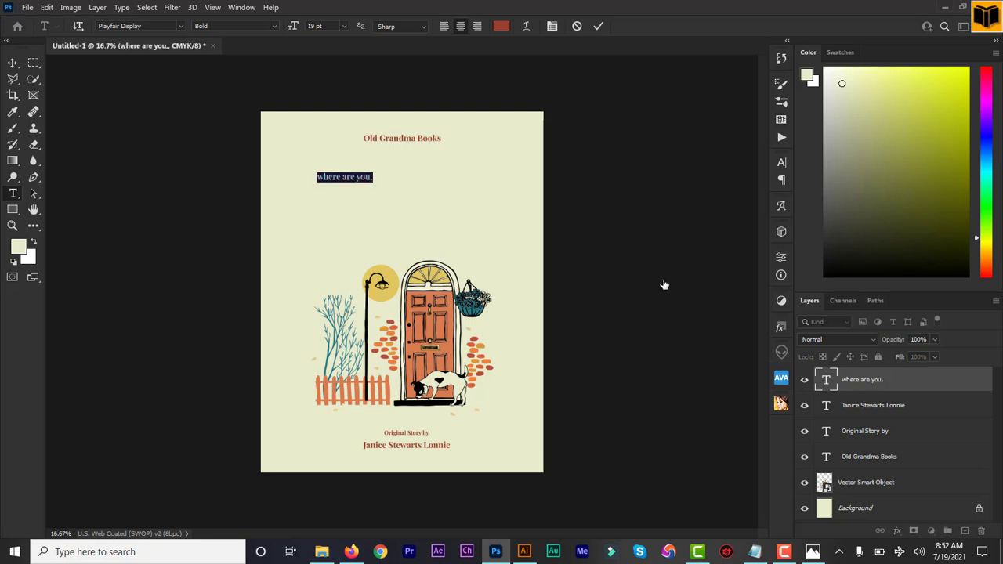
left_click(500, 25)
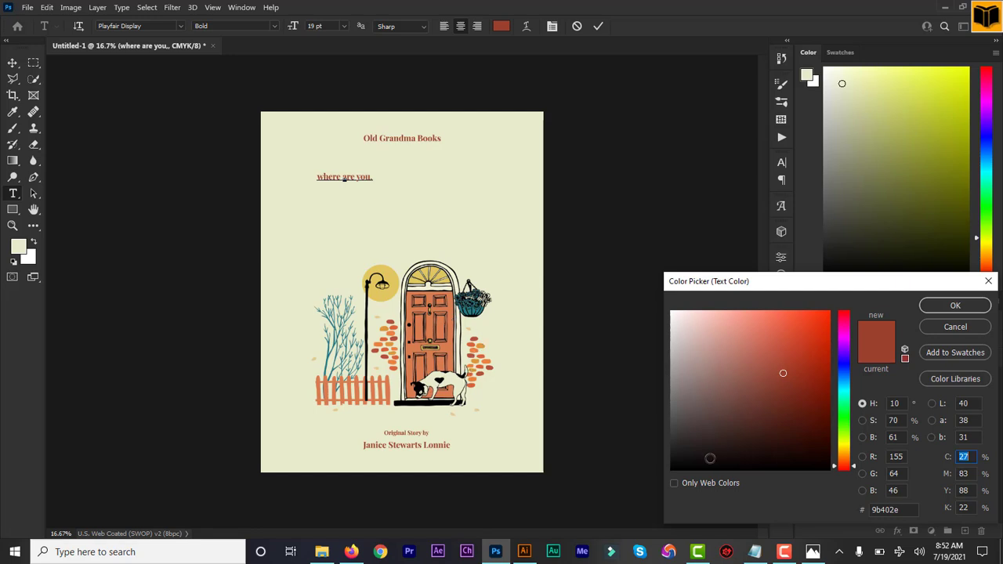
mouse_move(709, 458)
left_mouse_down()
mouse_move(682, 467)
mouse_move(674, 449)
left_mouse_up()
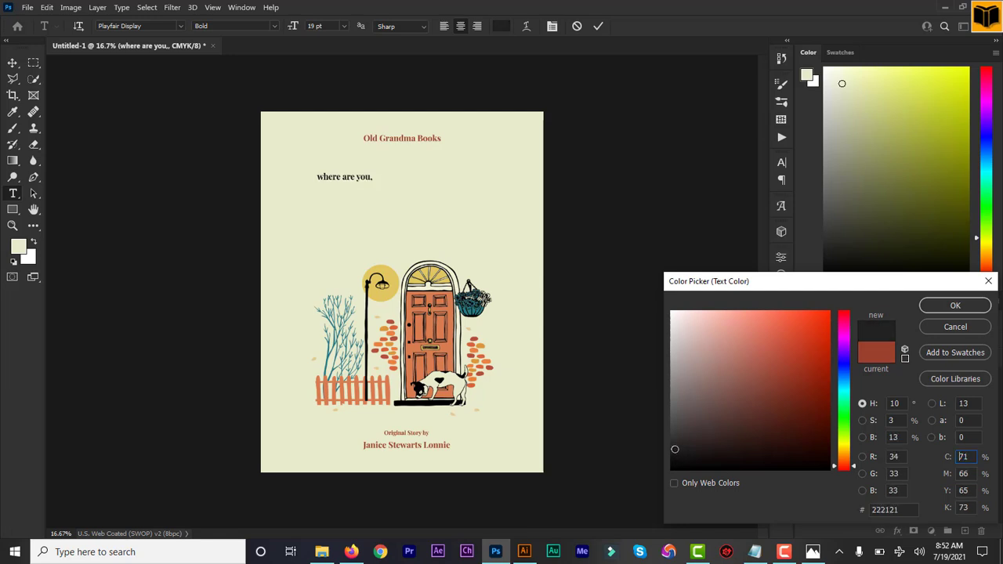
left_click(950, 305)
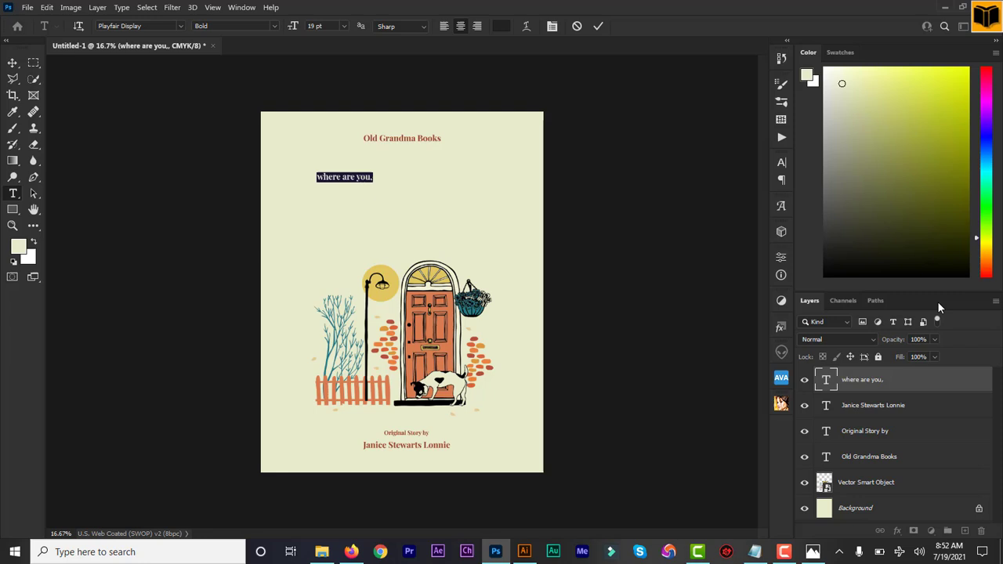
left_click(148, 25)
- Set 'where are you.' to Amatic SC Bold at 55 pt, centred under Old Grandma Books
type("amati")
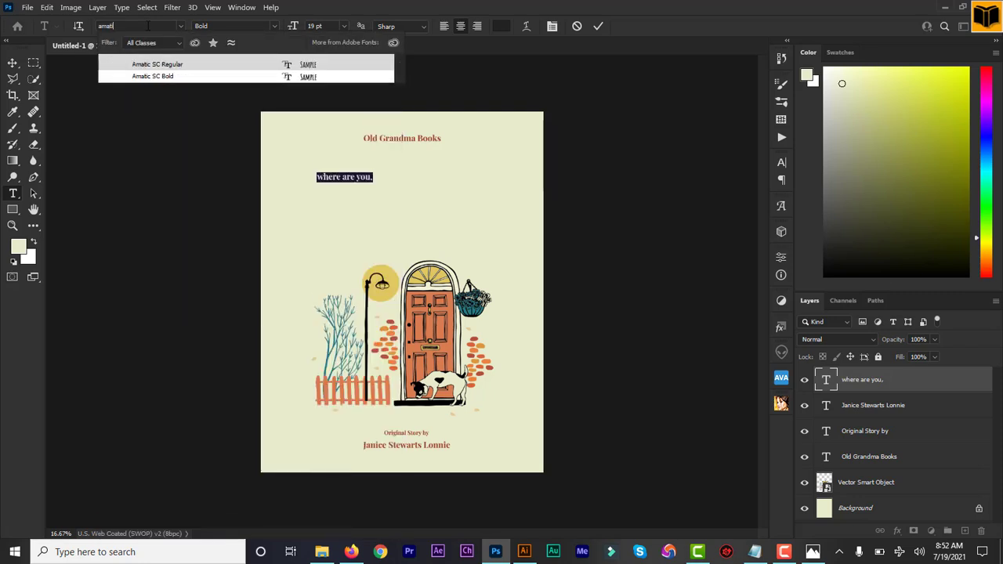
left_click(171, 77)
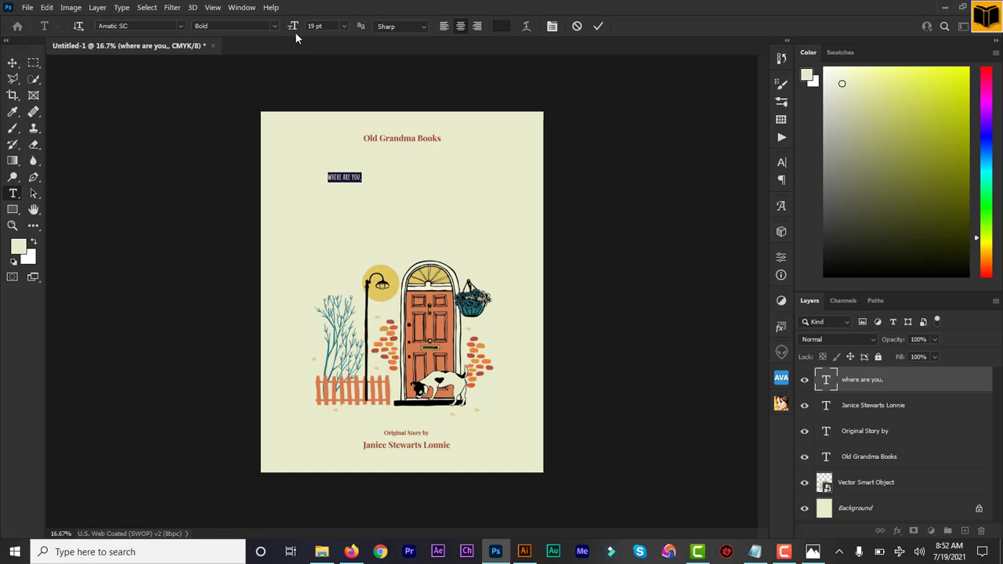
left_click_drag(293, 28, 615, 28)
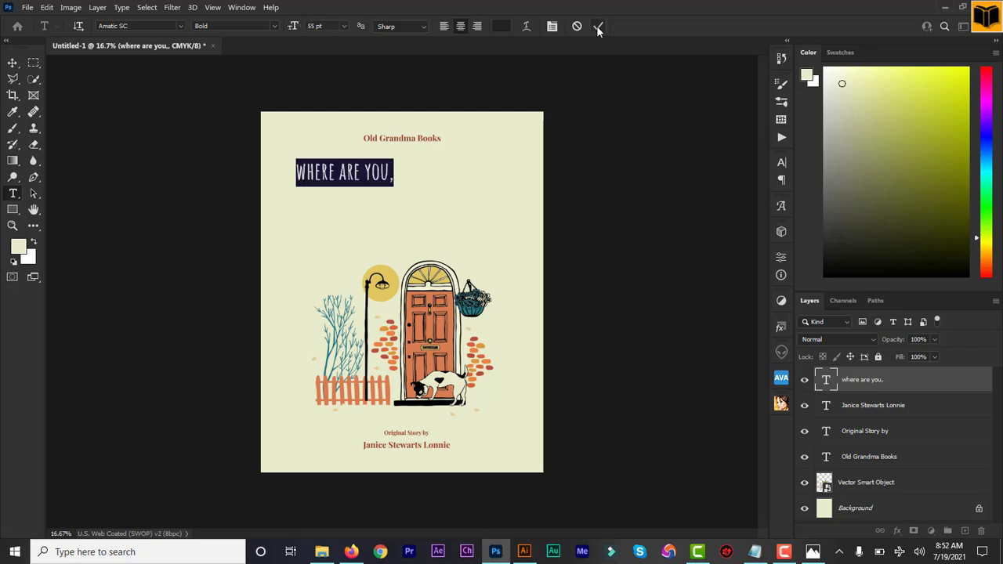
left_click(598, 26)
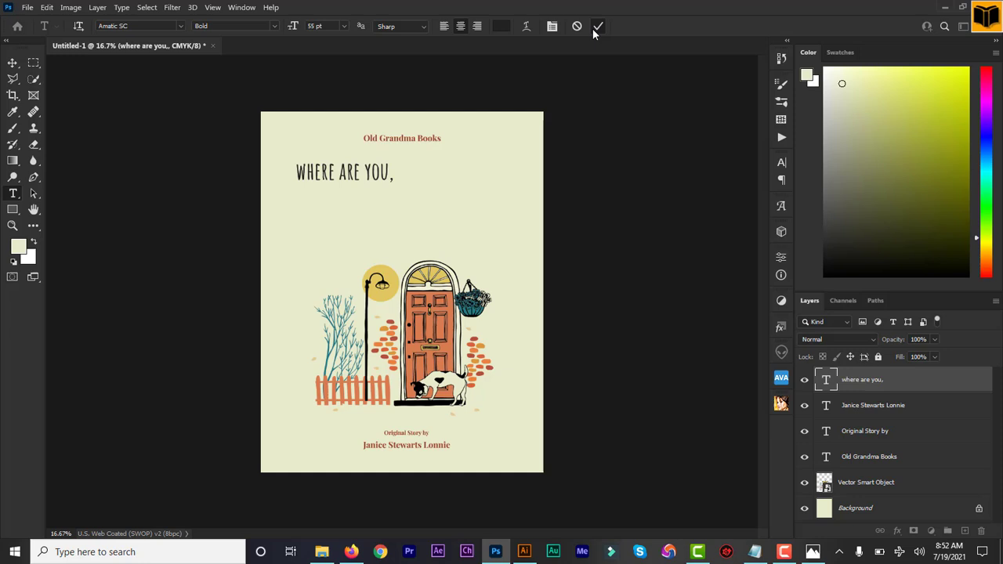
left_click(12, 62)
left_click_drag(366, 173, 432, 173)
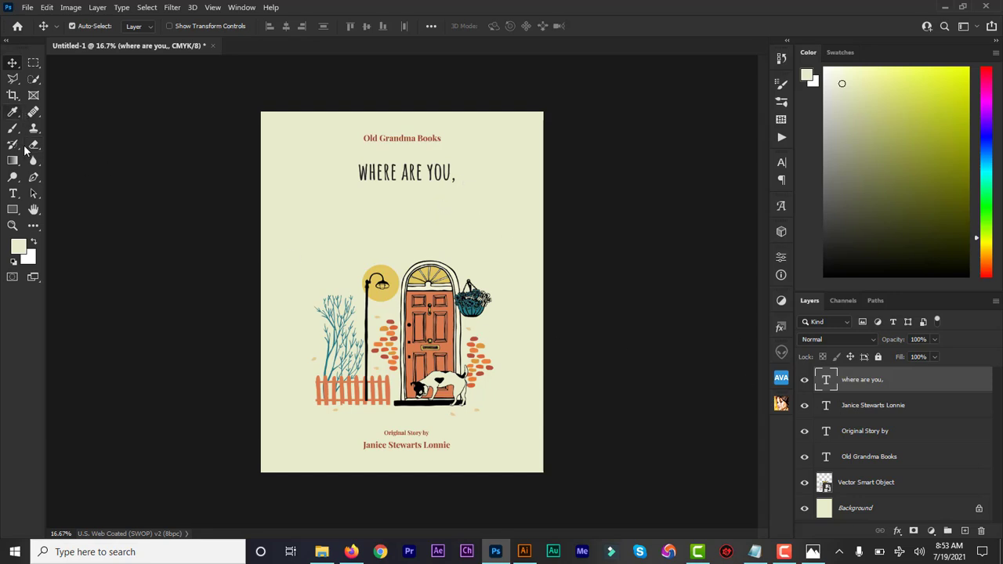
- Add a new text line 'MRS ANDREWS?' below the title
left_click(12, 195)
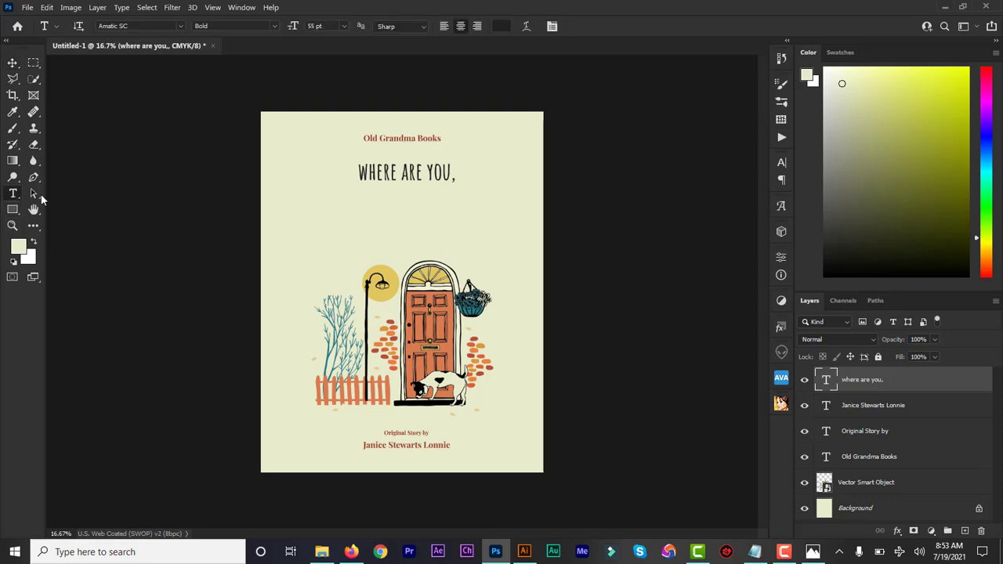
left_click(354, 222)
type("MR")
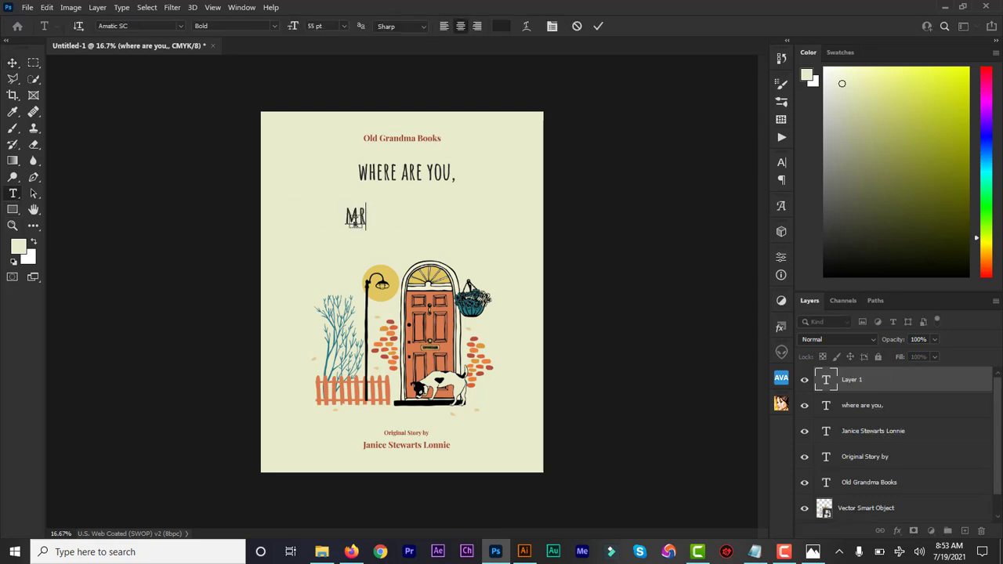
type("S ANDREWS")
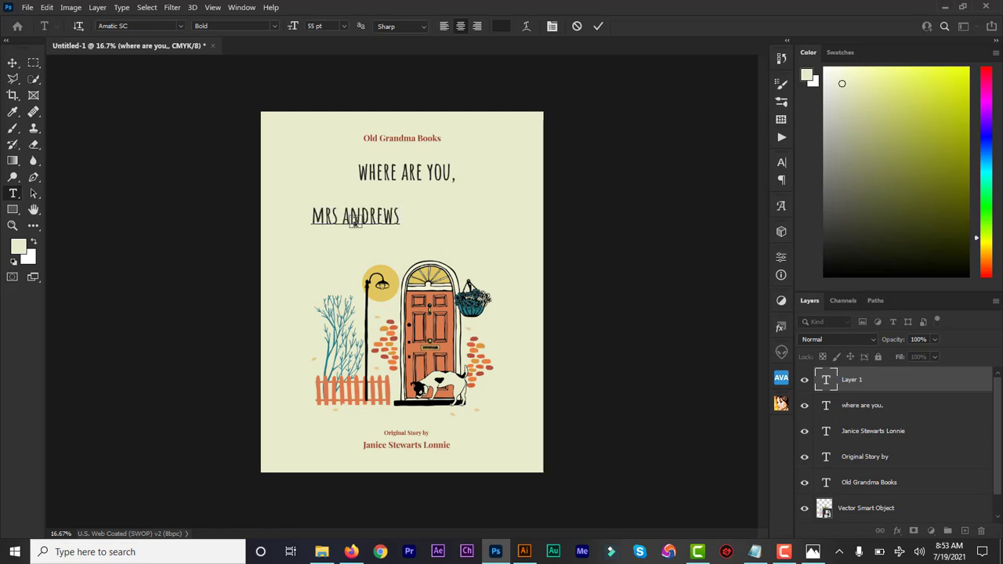
type("?")
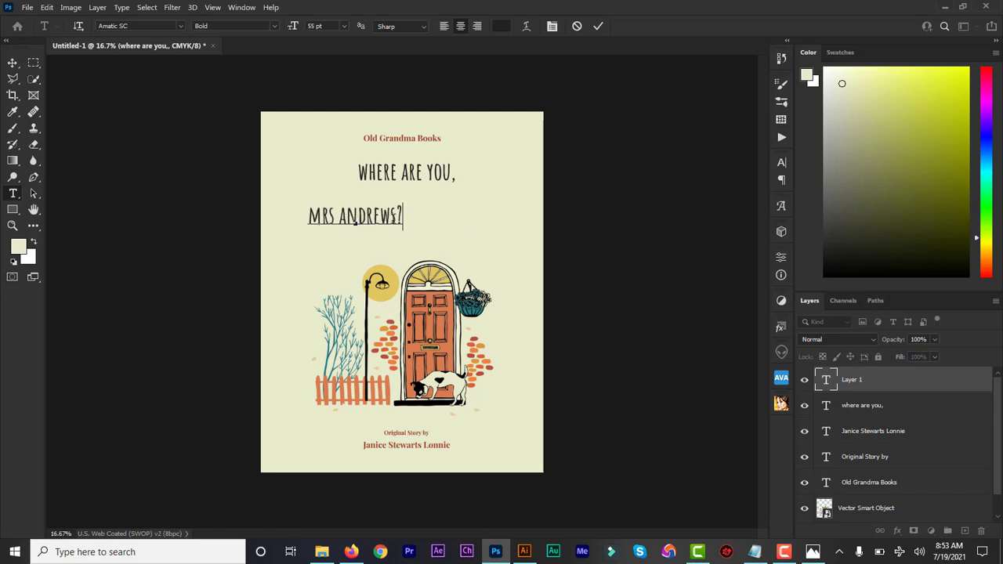
left_click_drag(357, 222, 460, 226)
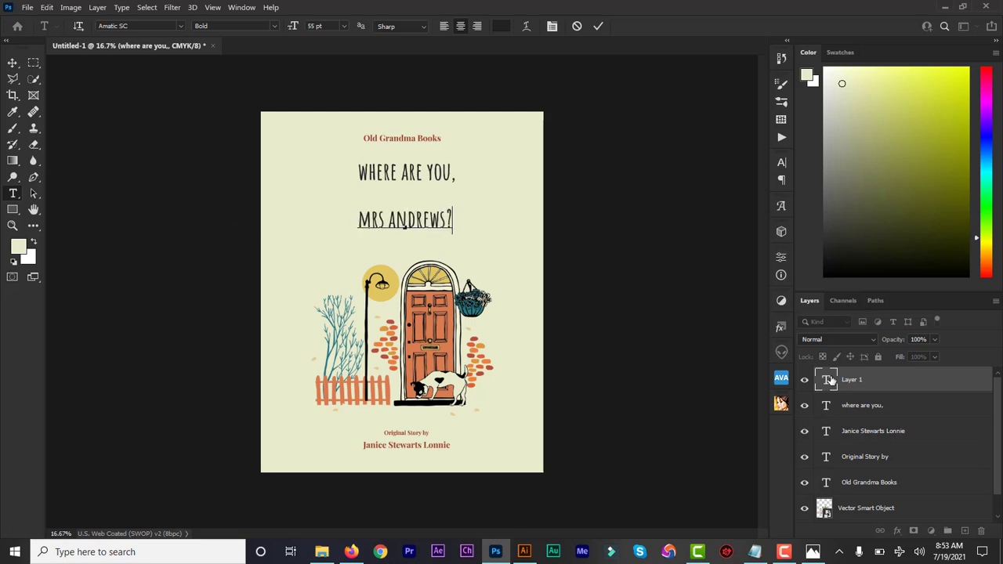
- Enlarge MRS ANDREWS? to 90 pt and nudge it up just beneath WHERE ARE YOU,
double_click(829, 380)
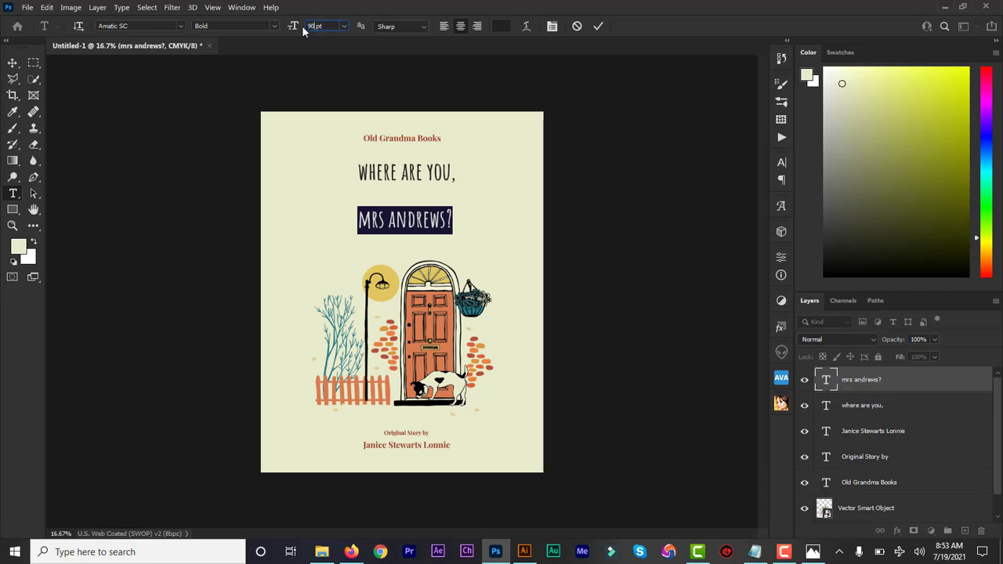
left_click(598, 26)
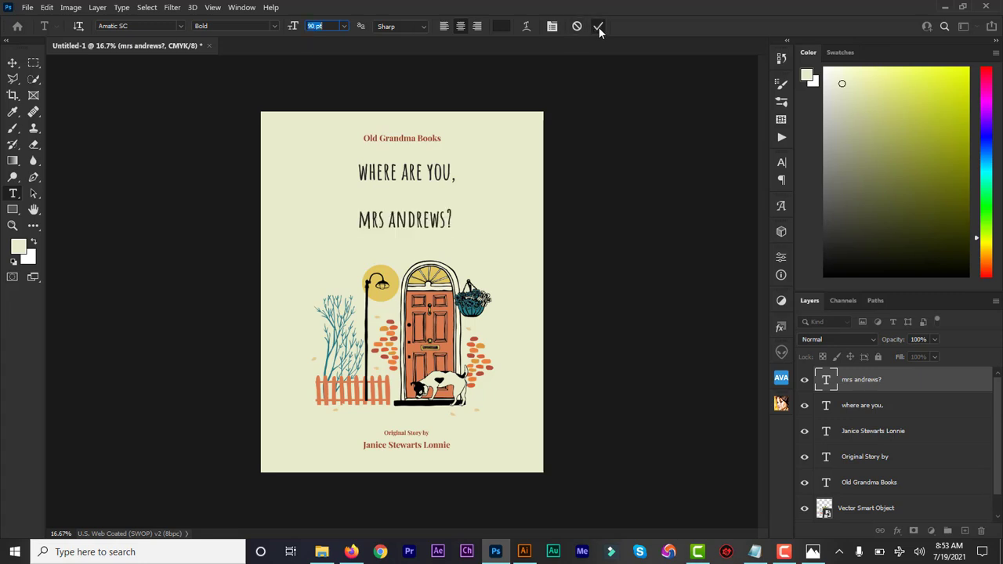
left_click(13, 63)
left_click_drag(444, 215, 457, 211)
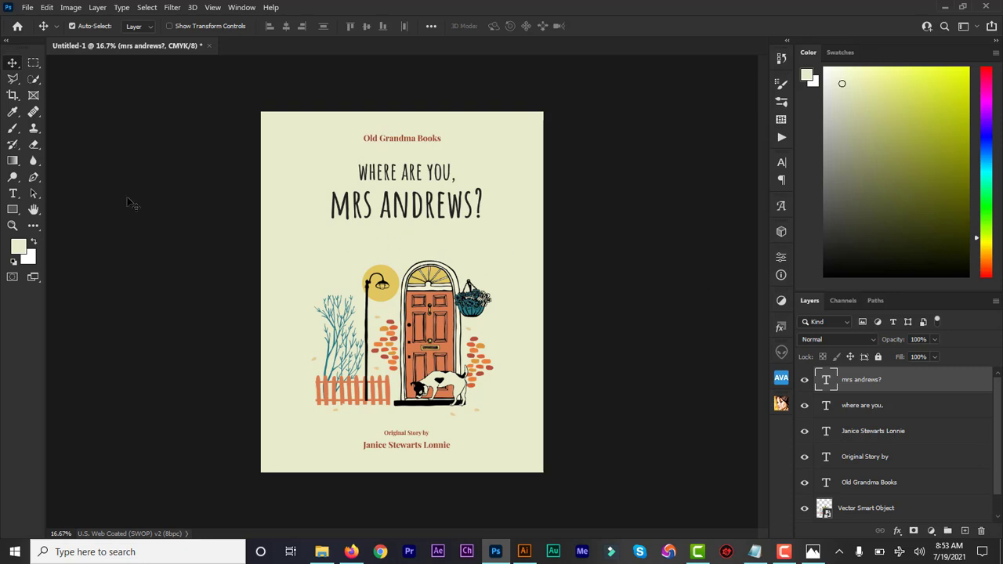
- Type the subtitle 'LITTLE LONNIE LEFT OUTSIDE....' below the MRS ANDREWS? line
left_click(15, 193)
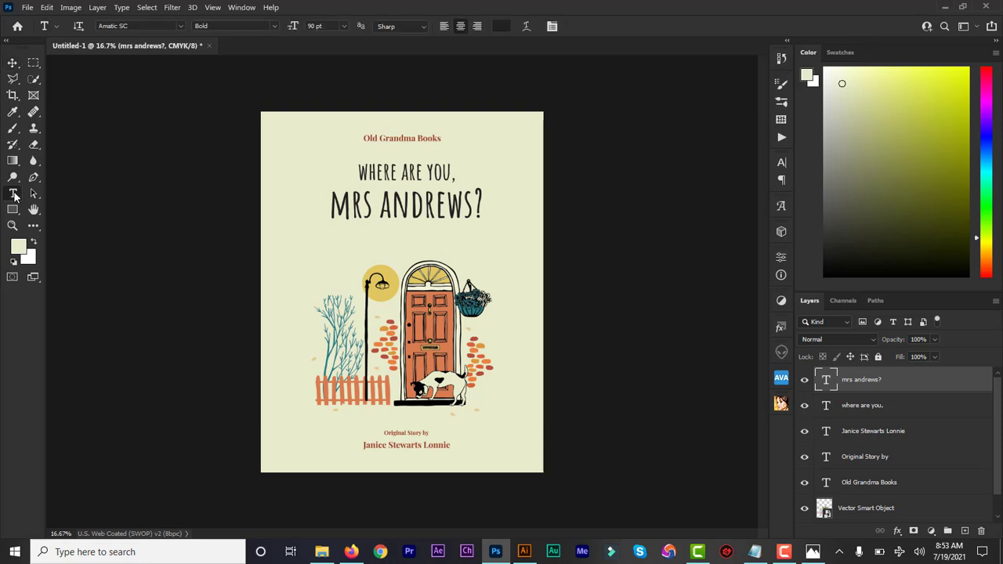
left_click(312, 244)
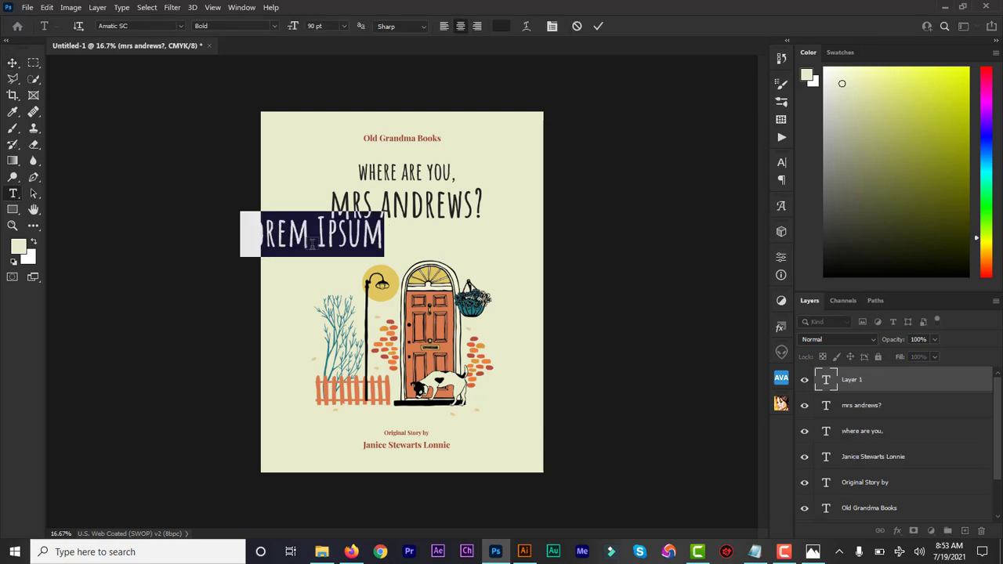
type("LITTLE ")
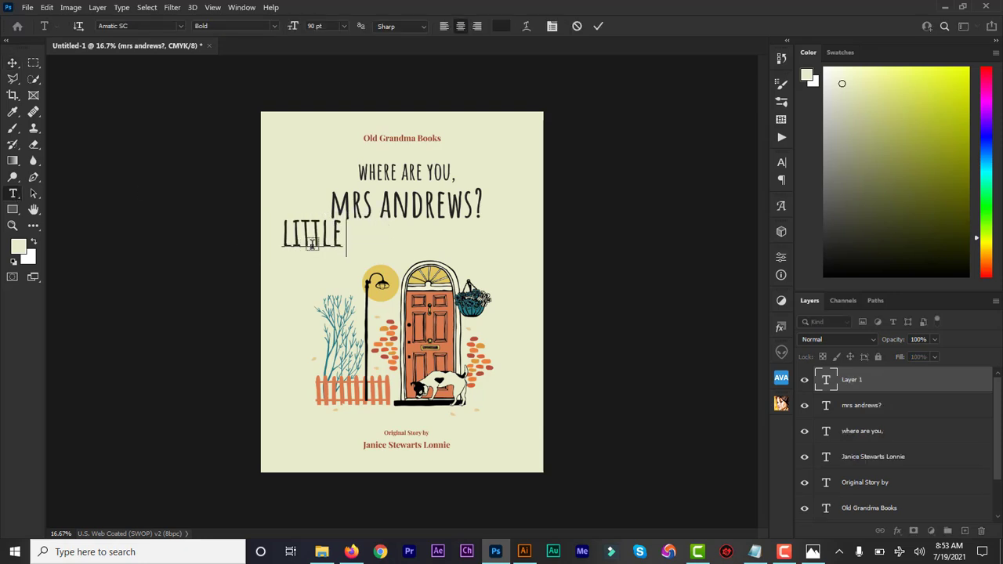
type("LONNIE ")
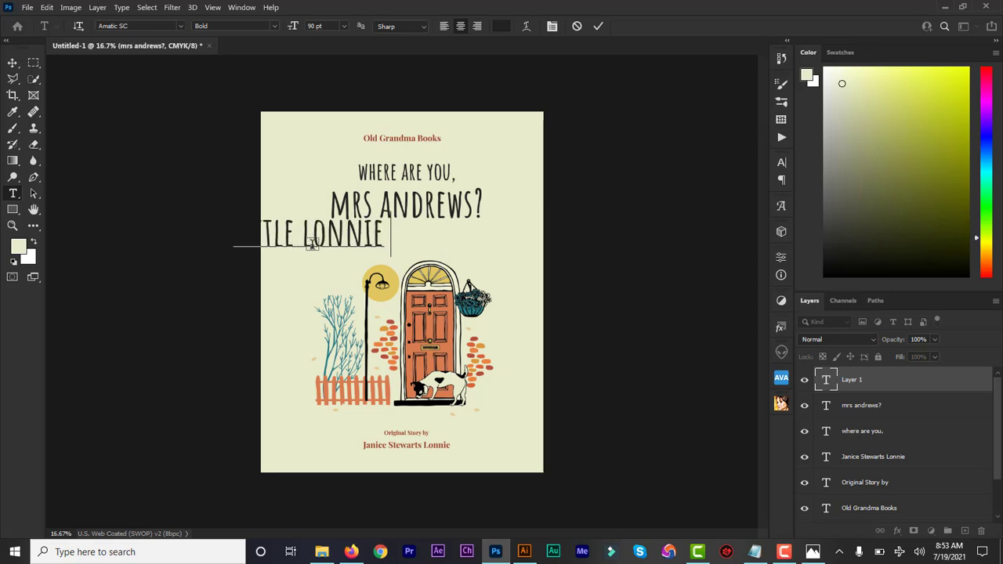
type("LEFT OUTD")
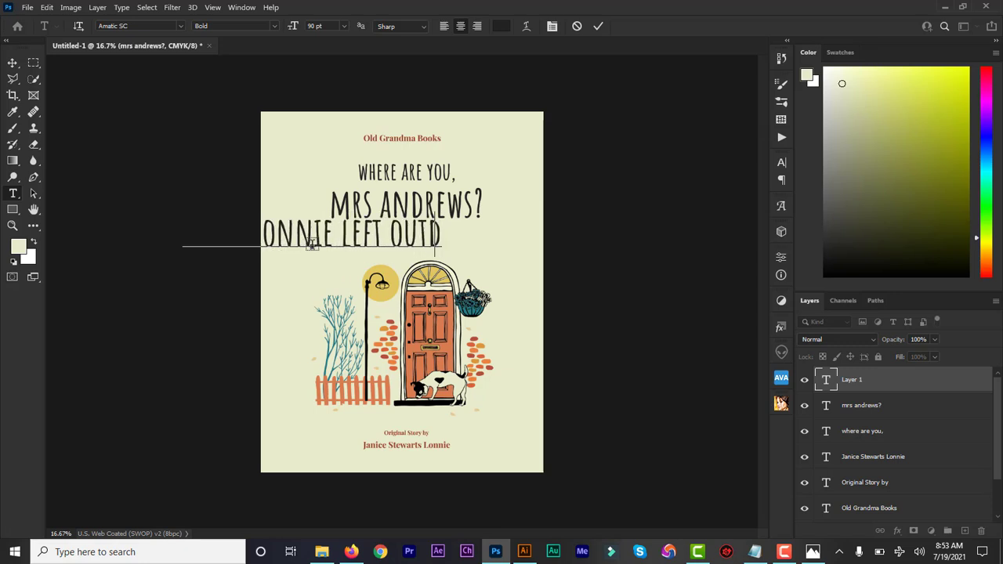
key("BackSpace")
type("SIDE")
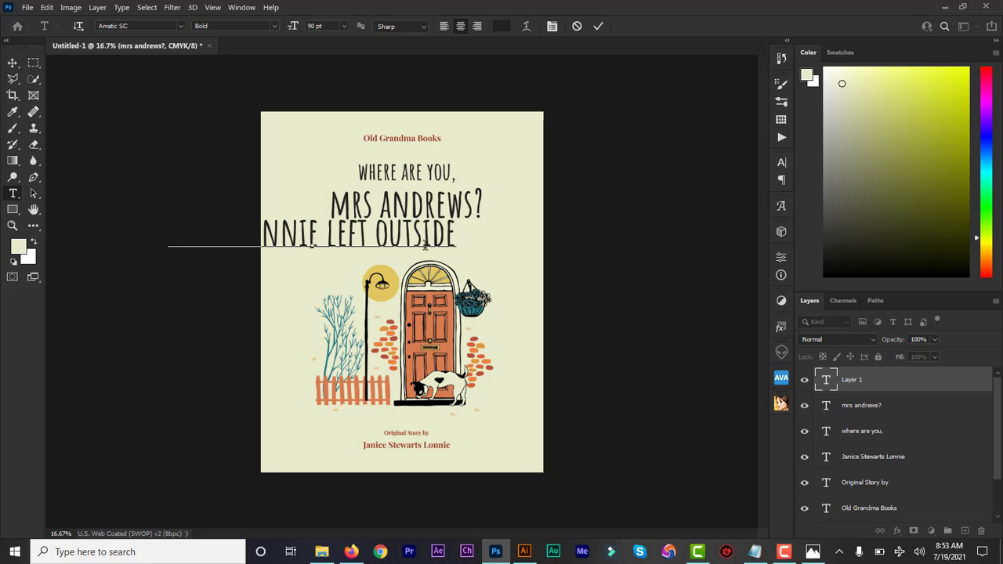
type("....")
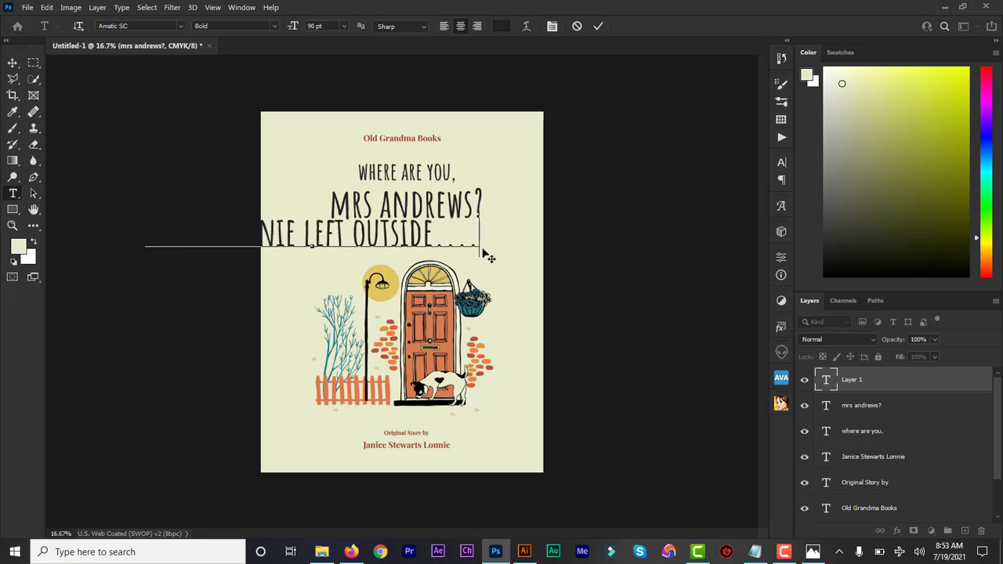
- Shrink the subtitle to 33 pt and centre it beneath MRS ANDREWS?
double_click(827, 381)
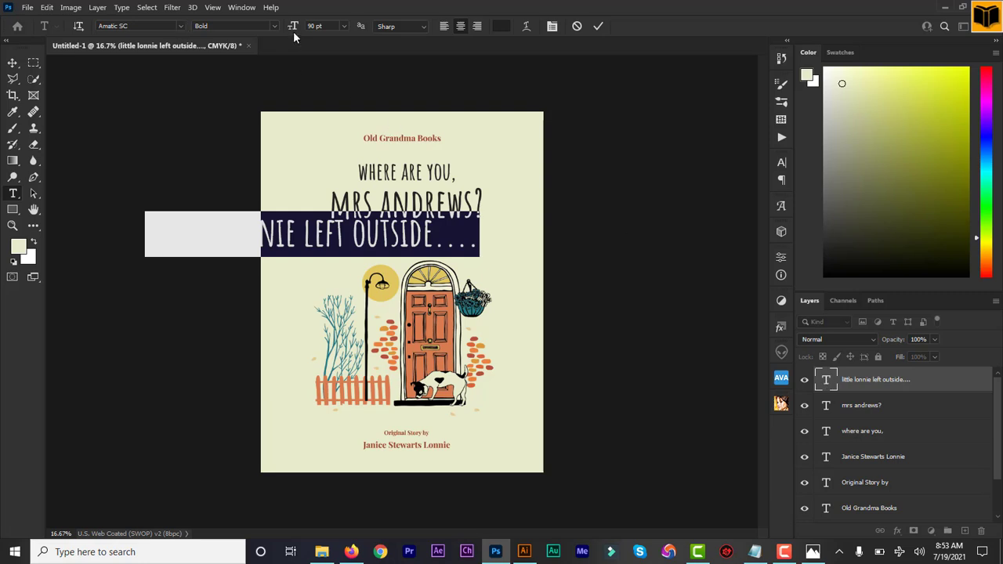
left_click_drag(293, 28, 259, 35)
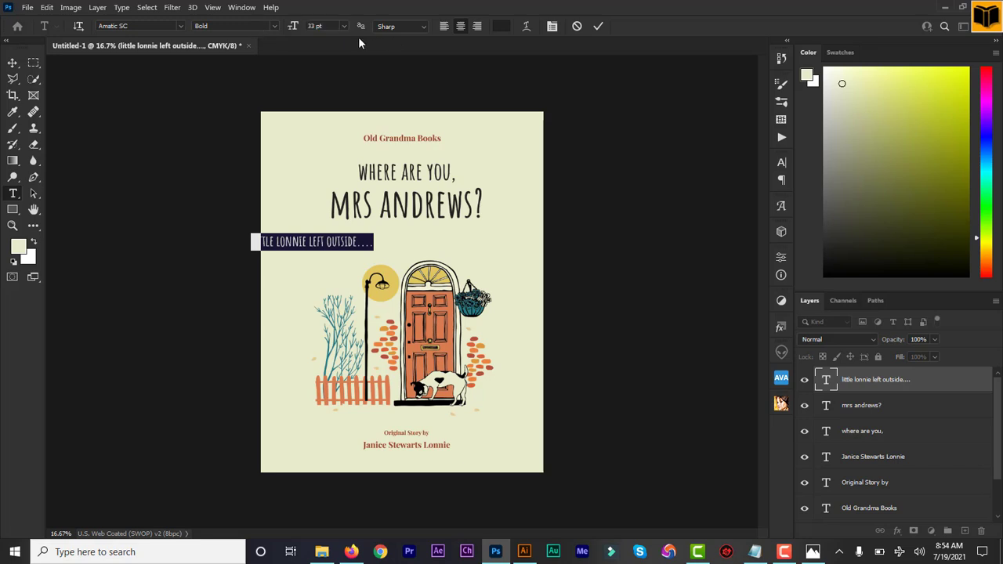
left_click(597, 26)
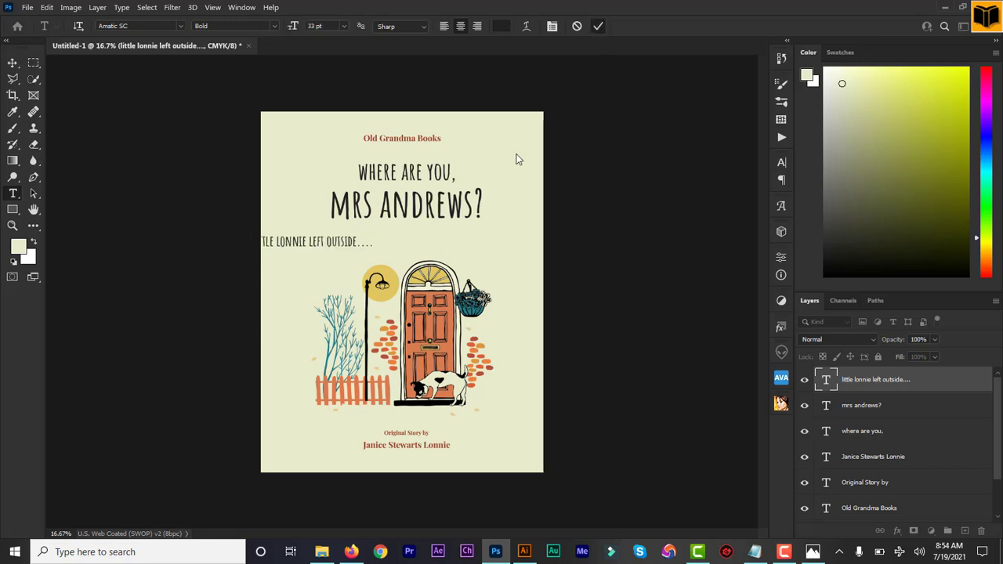
left_click_drag(444, 240, 511, 246)
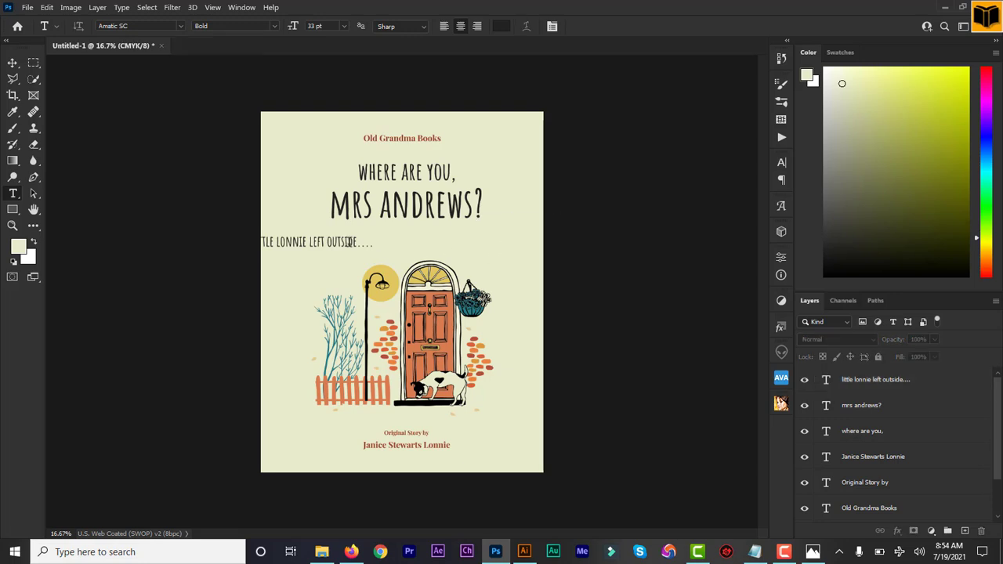
left_click(13, 64)
left_click_drag(321, 246, 419, 248)
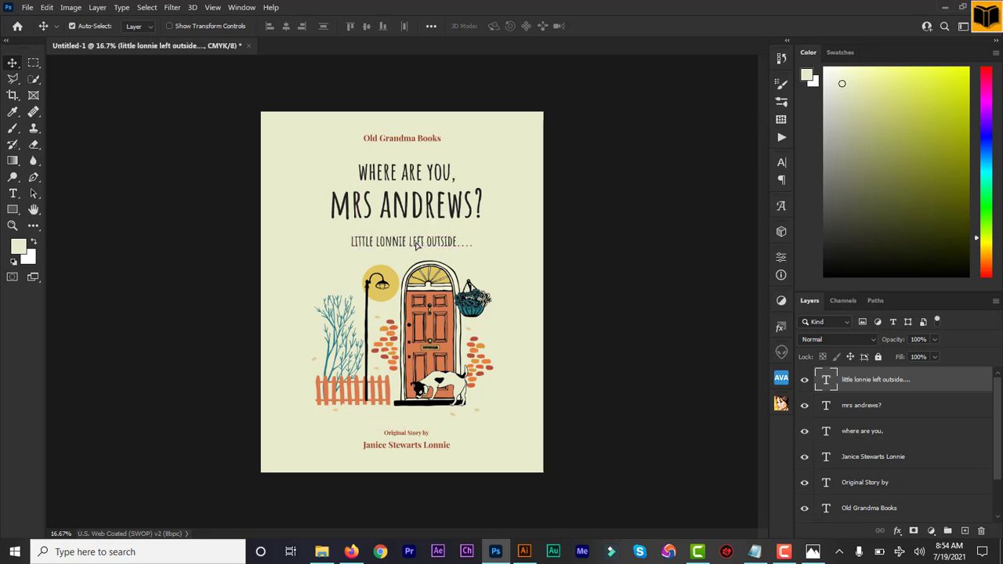
left_click(639, 310)
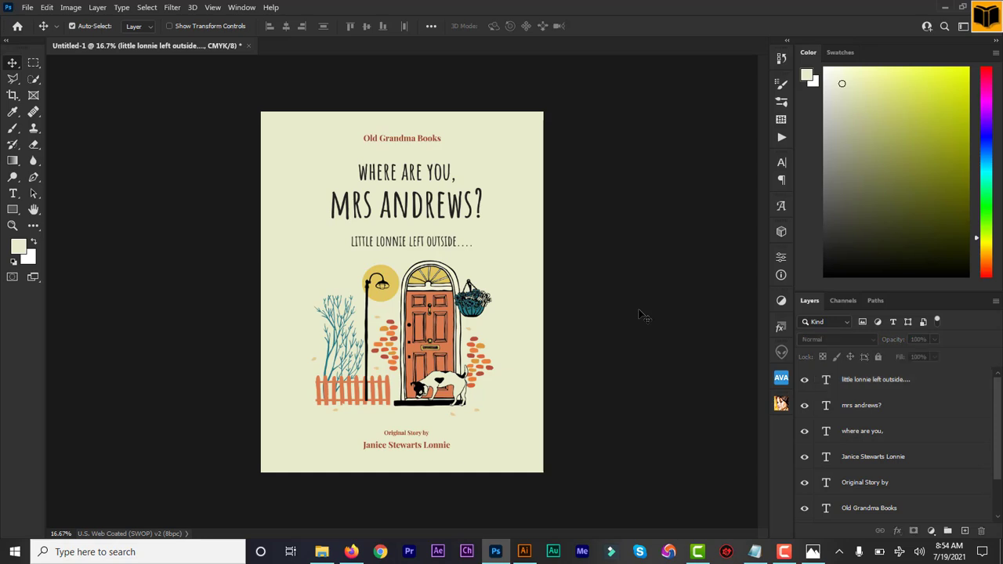
- Group the two title text layers into a group named 'Title'
left_click(890, 384)
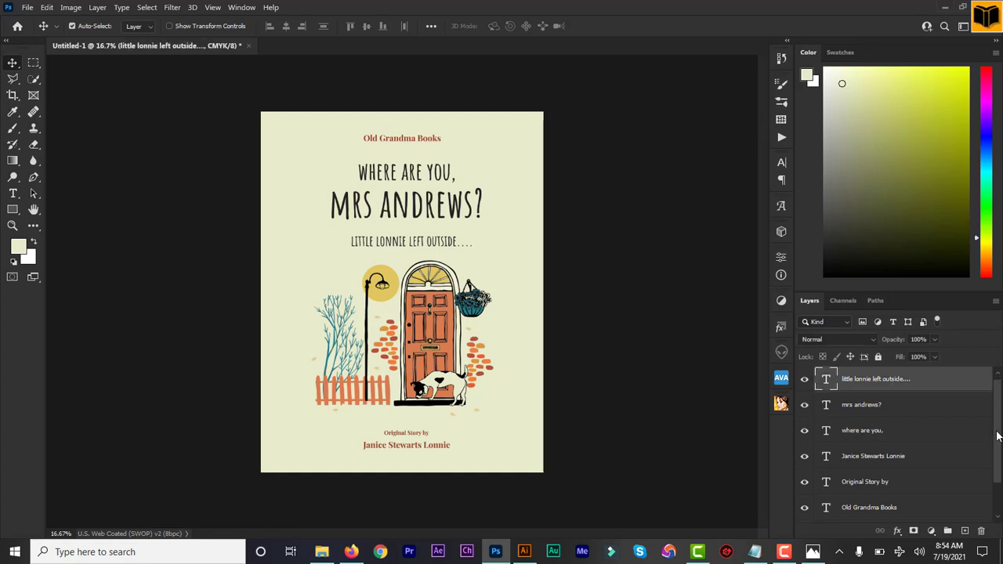
left_click_drag(998, 429, 998, 449)
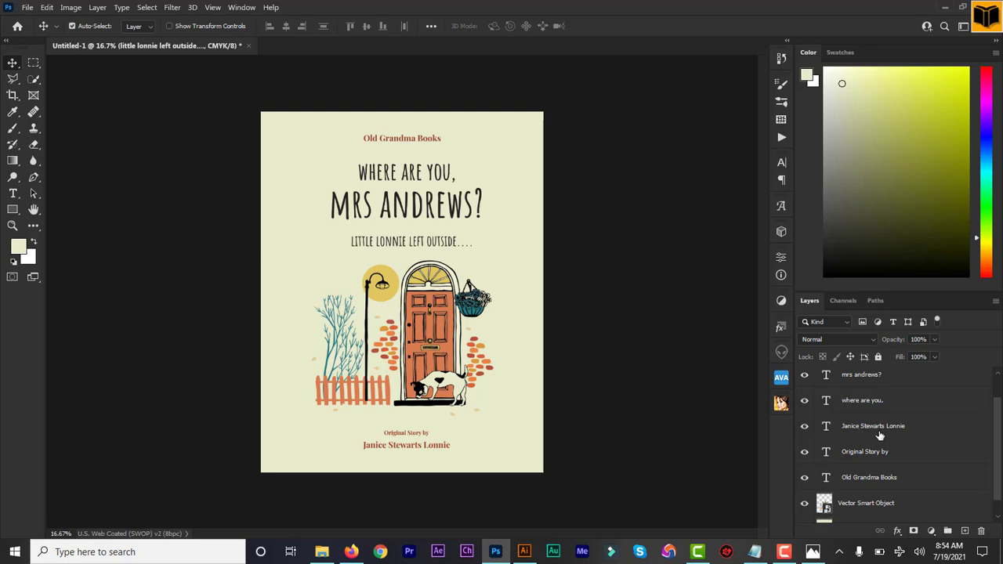
left_click(854, 405, "shift")
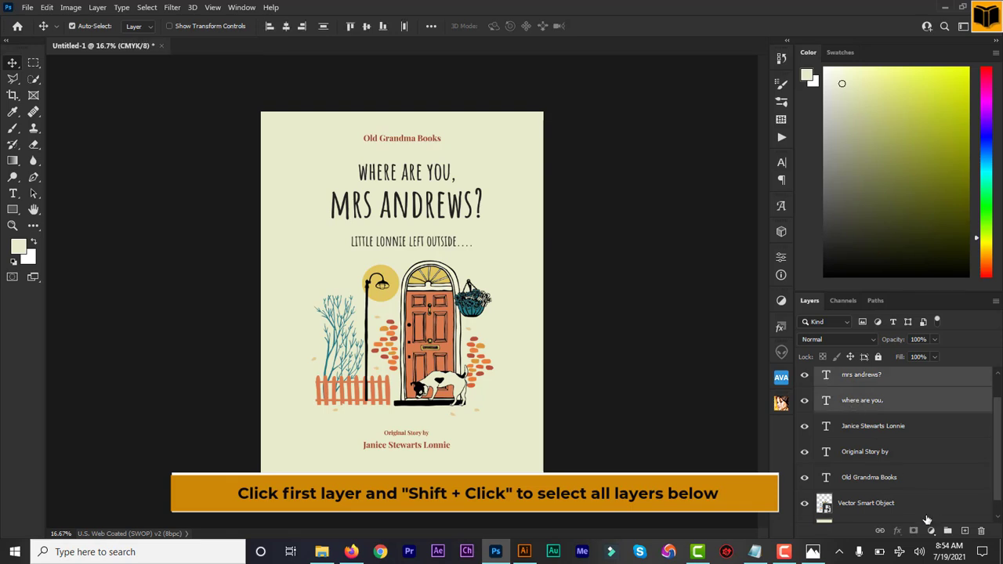
left_click(947, 532)
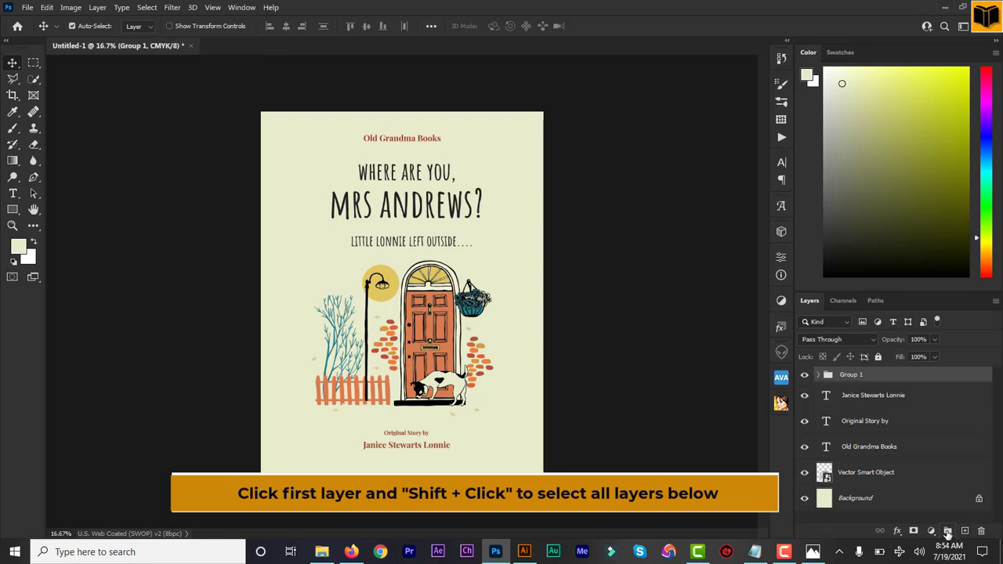
double_click(852, 374)
type("Title")
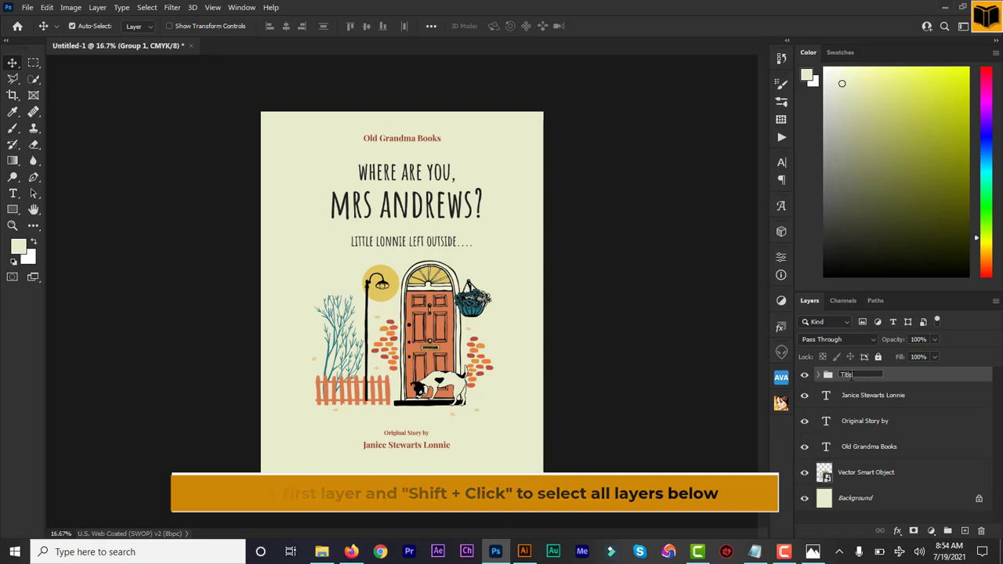
key("Return")
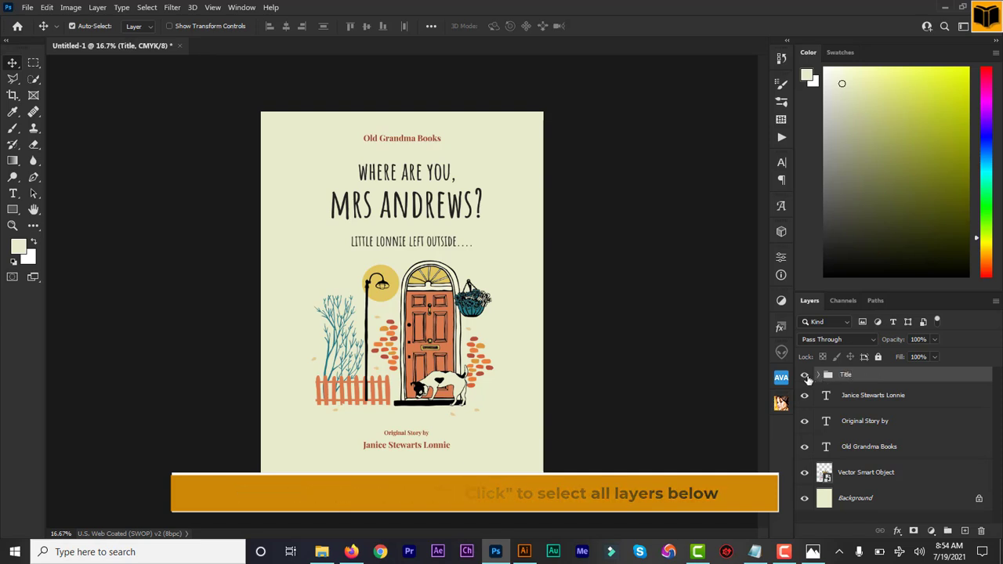
- Group the author name and Original Story by layers into a group named 'author'
left_click(861, 398)
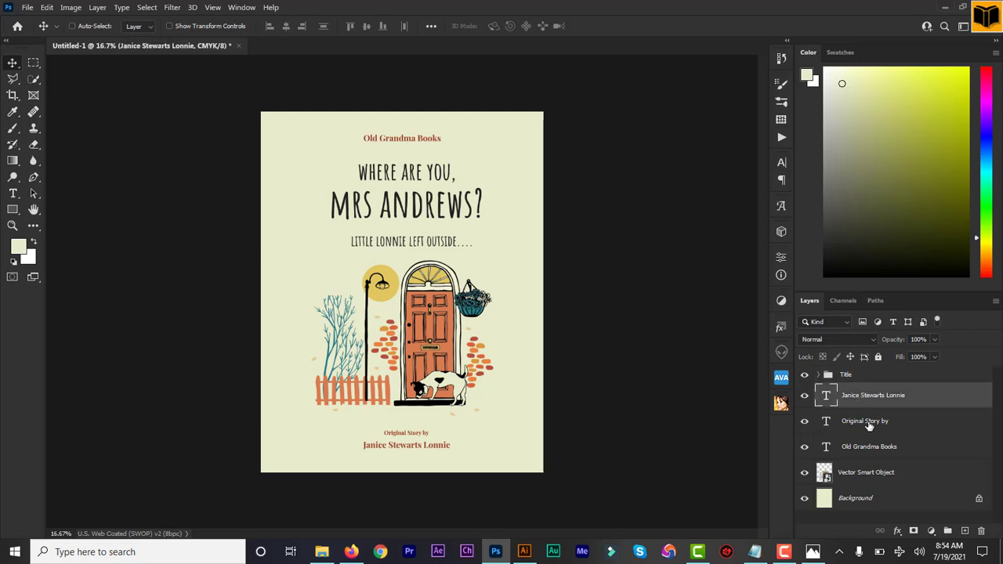
left_click(868, 423, "shift")
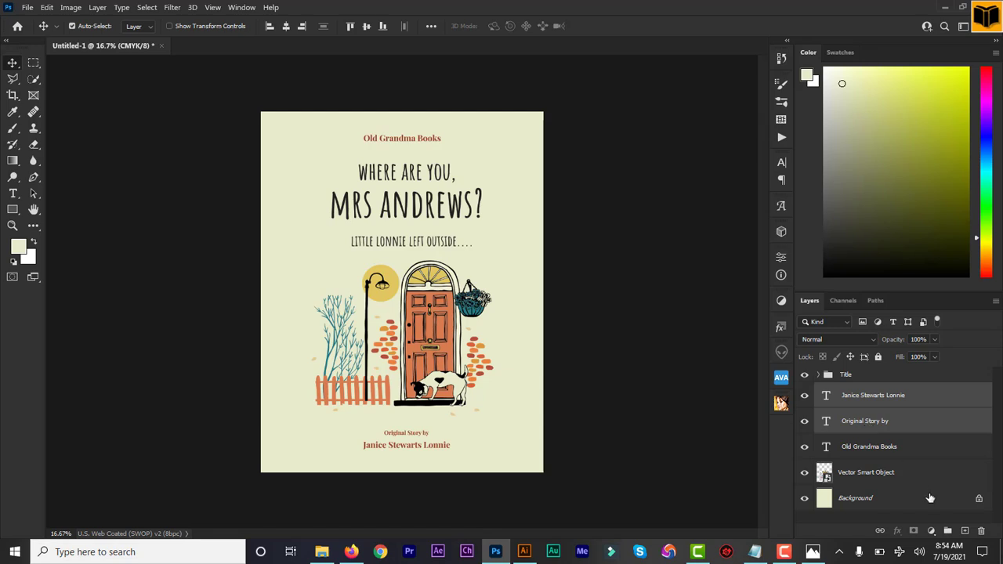
left_click(947, 533)
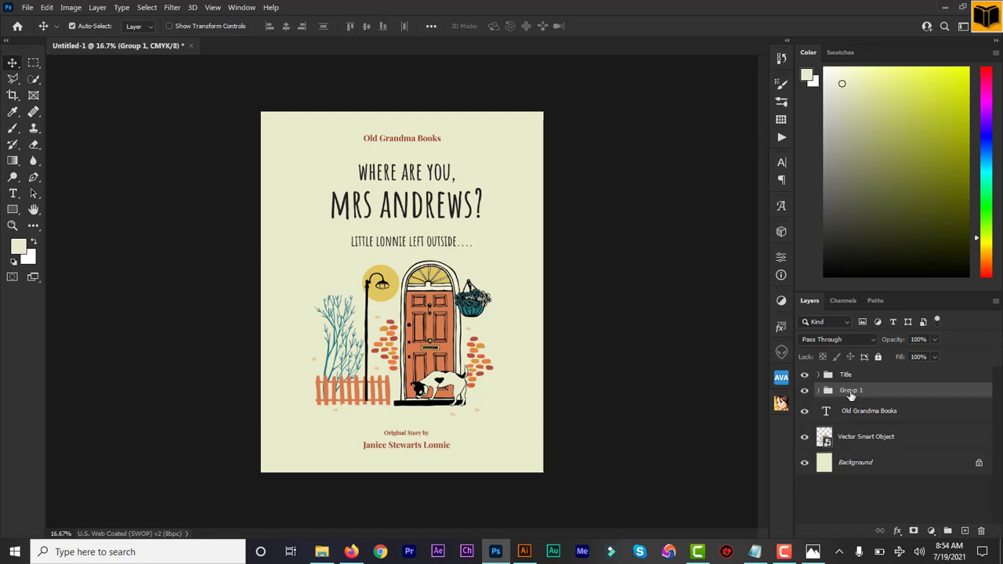
double_click(850, 390)
type("author")
key("Return")
- Put Old Grandma Books in a new group named 'publisher' and collapse it
left_click(947, 530)
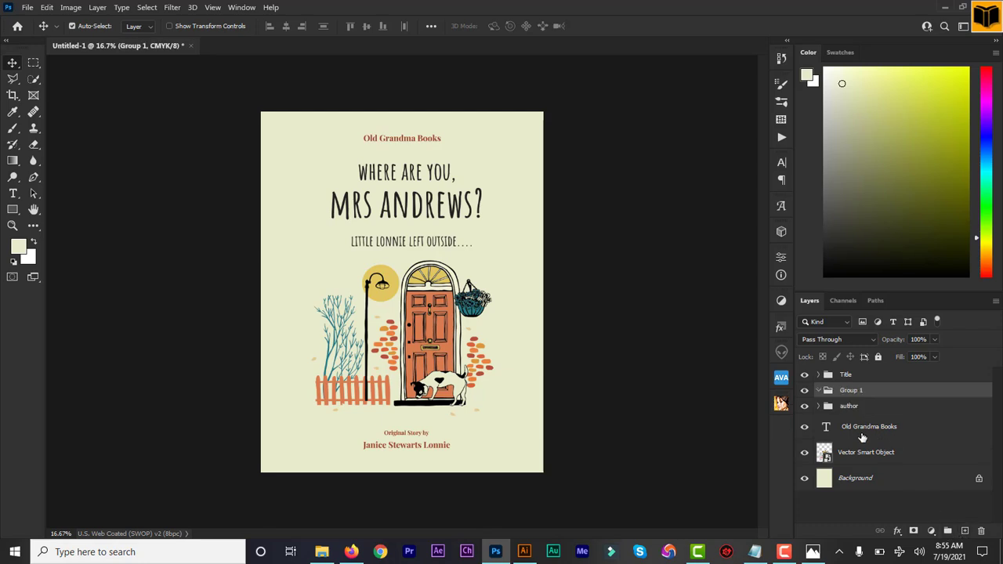
left_click_drag(856, 432, 859, 393)
double_click(852, 390)
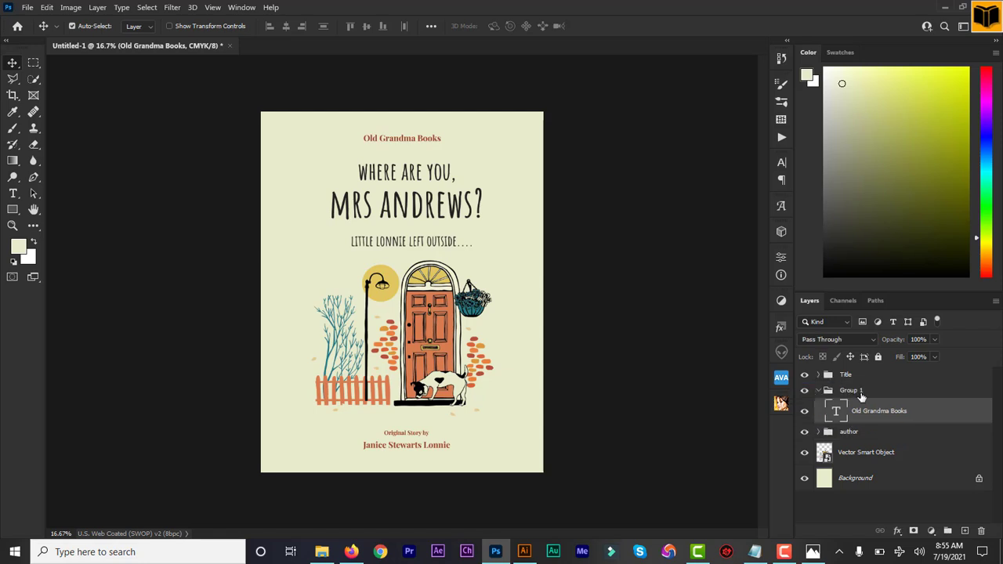
type("publisher")
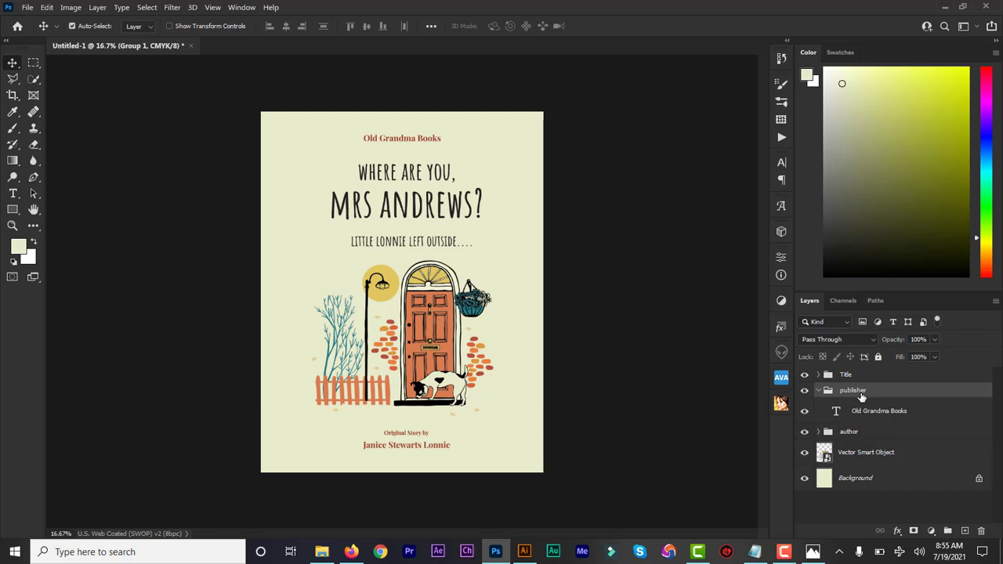
left_click(861, 396)
left_click(818, 391)
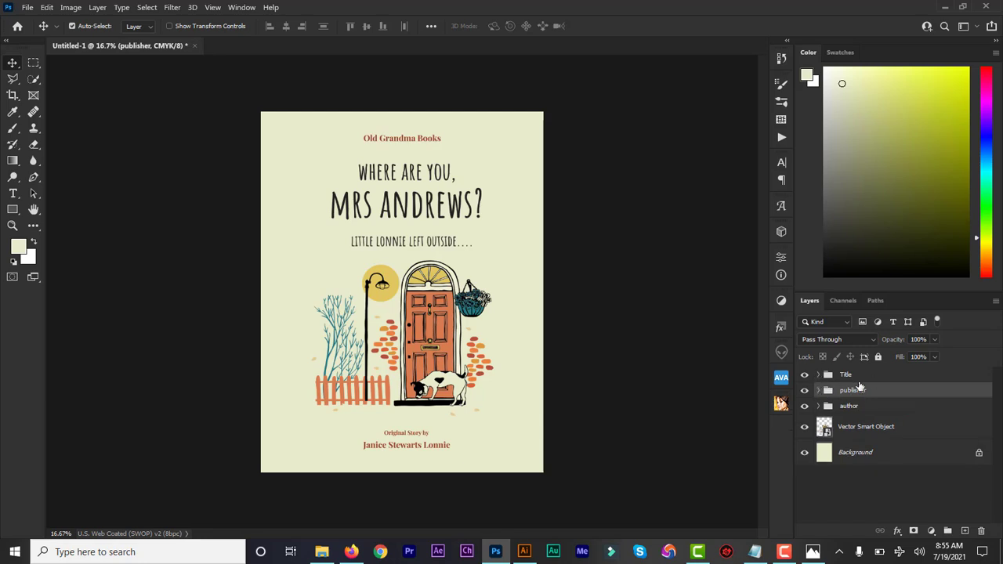
left_click(869, 377)
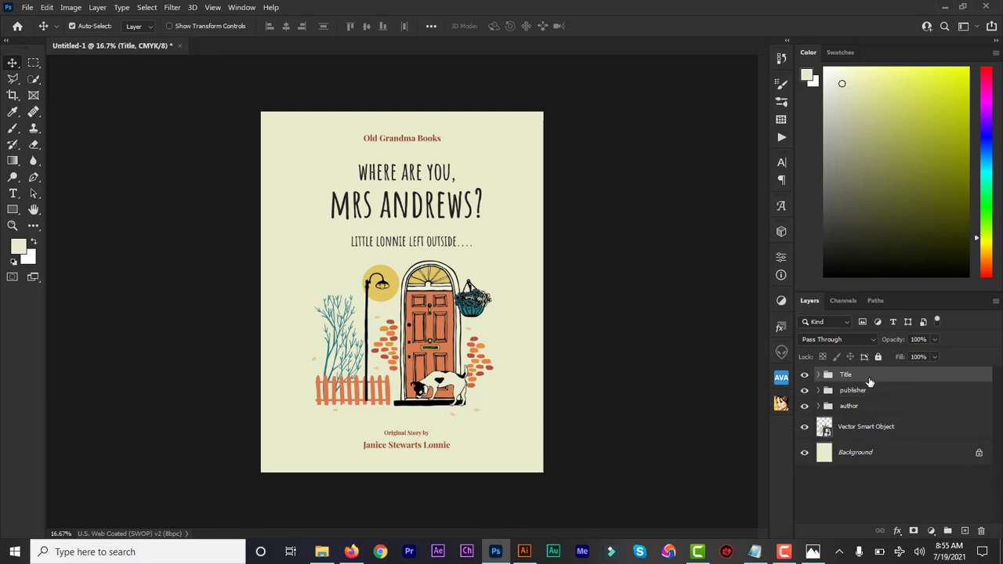
- Align the Title, publisher, author groups and Vector Smart Object on their horizontal centres
left_click(877, 430, "shift")
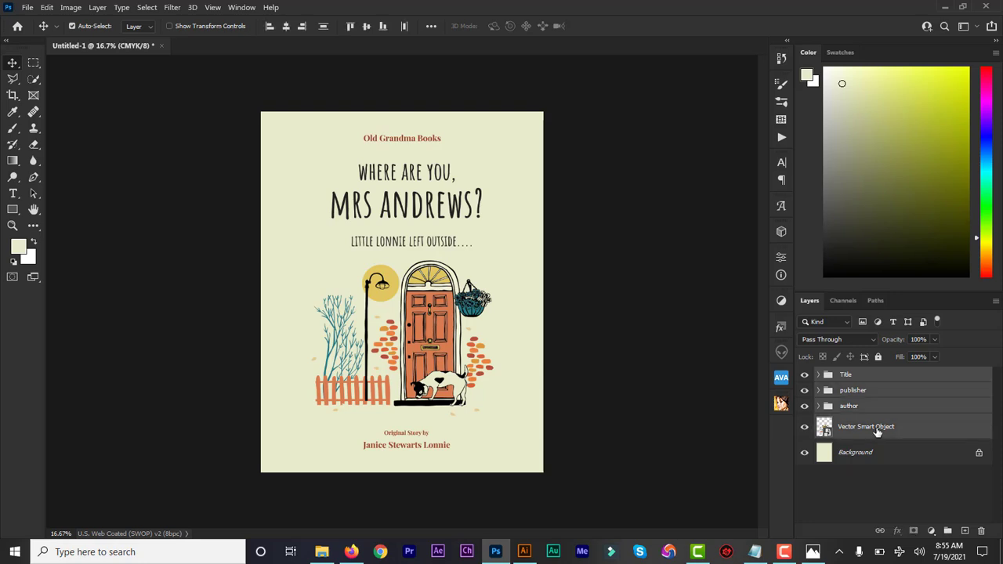
left_click(286, 26)
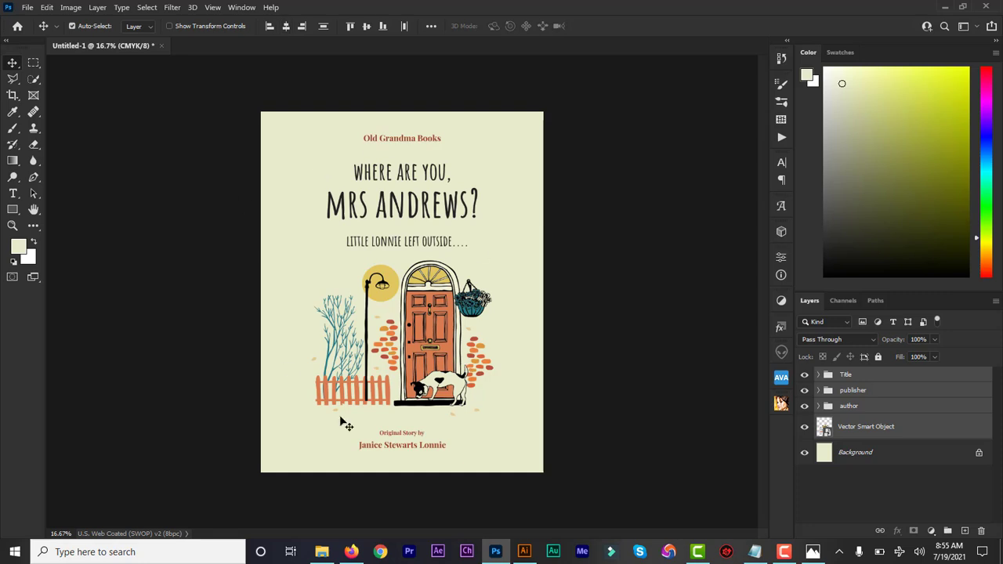
left_click(627, 396)
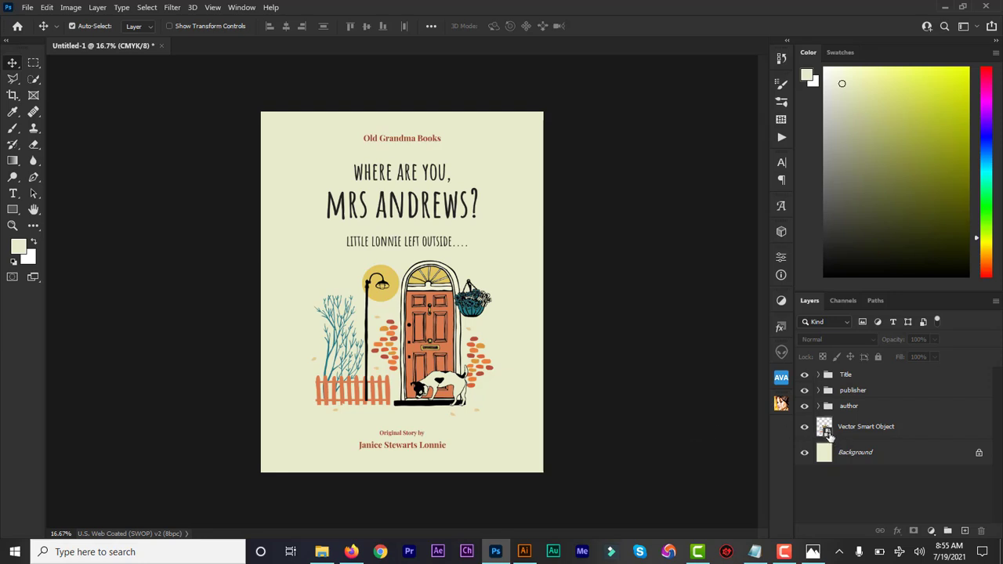
left_click(524, 552)
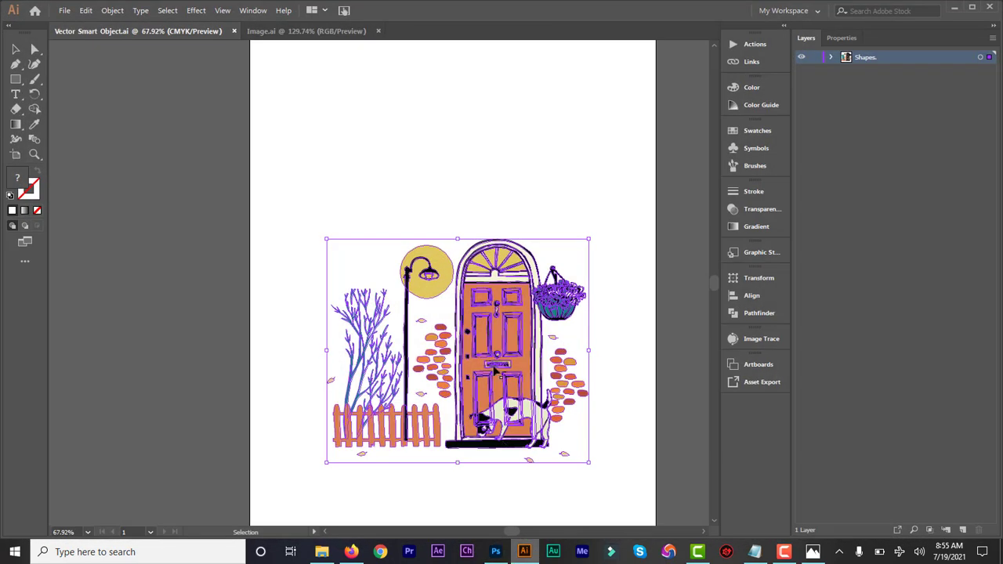
- Bring up Image.ai and inspect its background and fourth layer groups
left_click(272, 32)
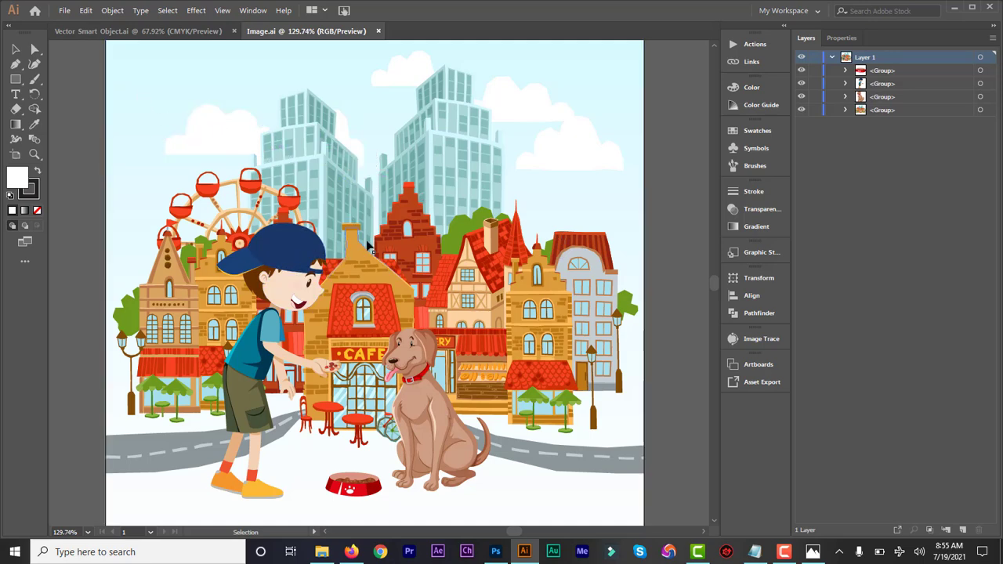
key("ctrl+a")
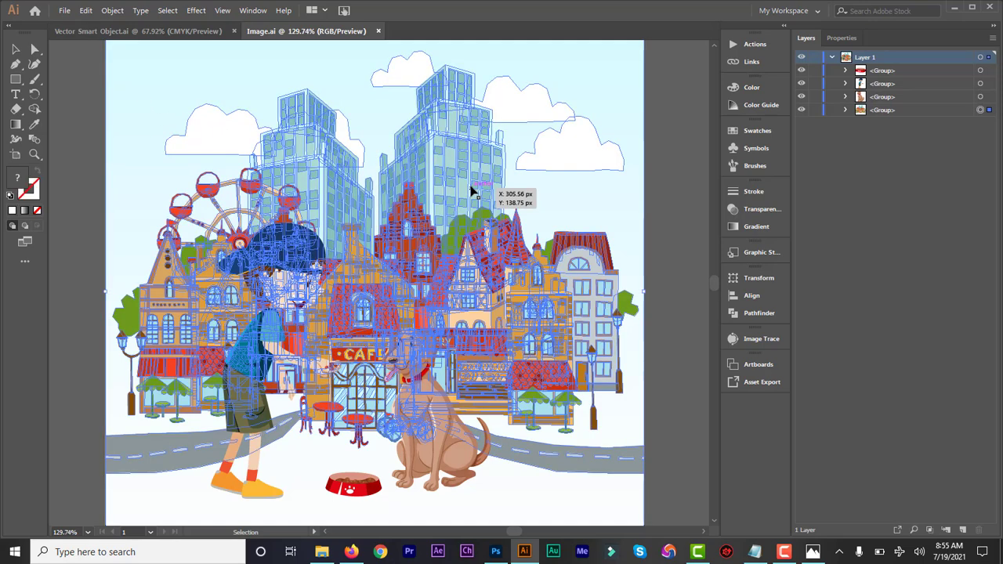
left_click(674, 195)
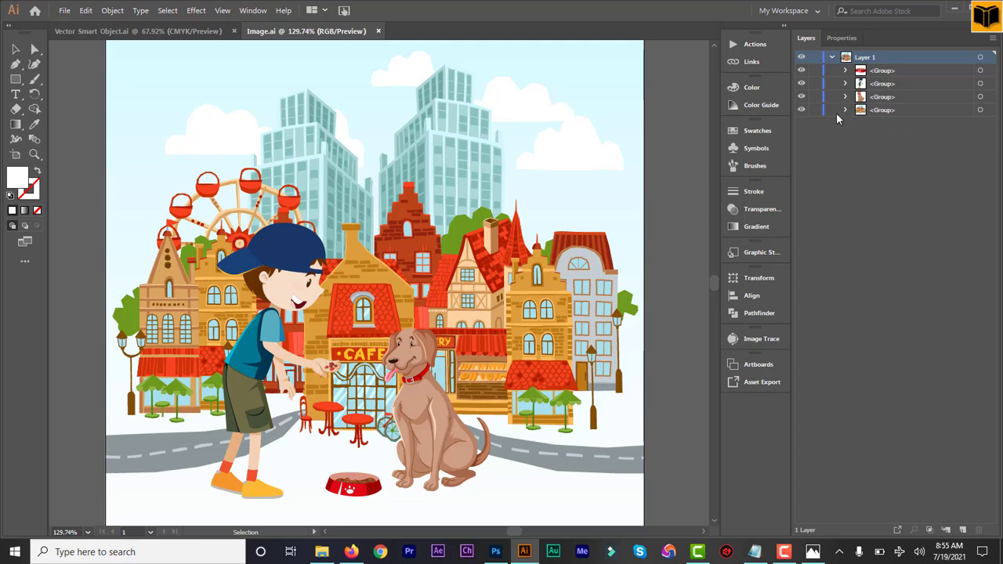
left_click(801, 109)
left_click(800, 110)
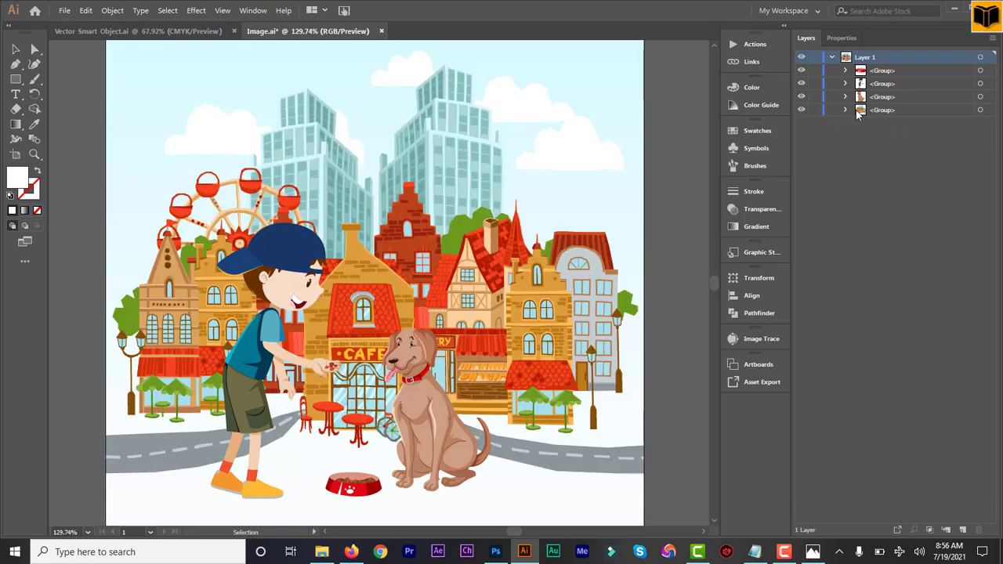
left_click(845, 111)
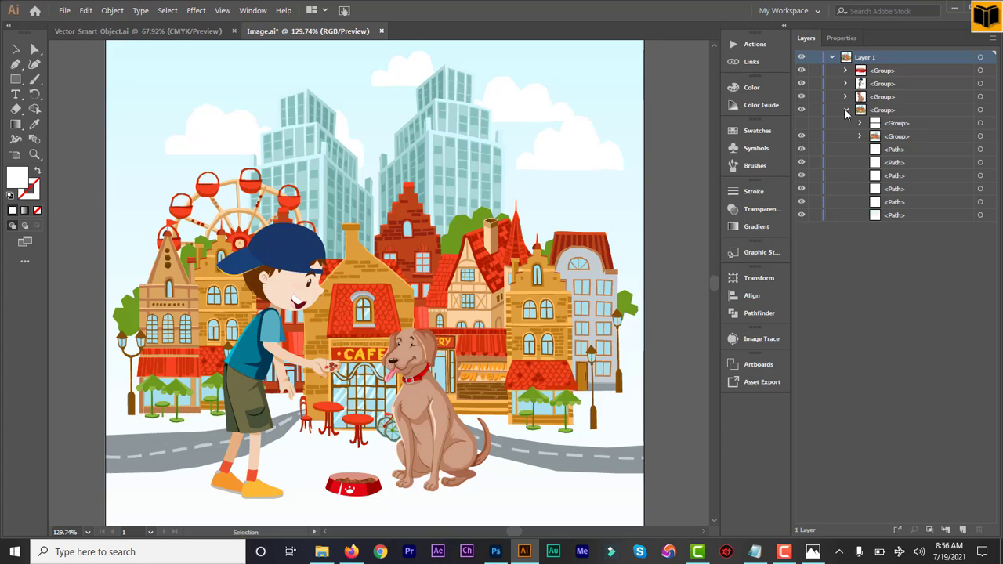
left_click(842, 110)
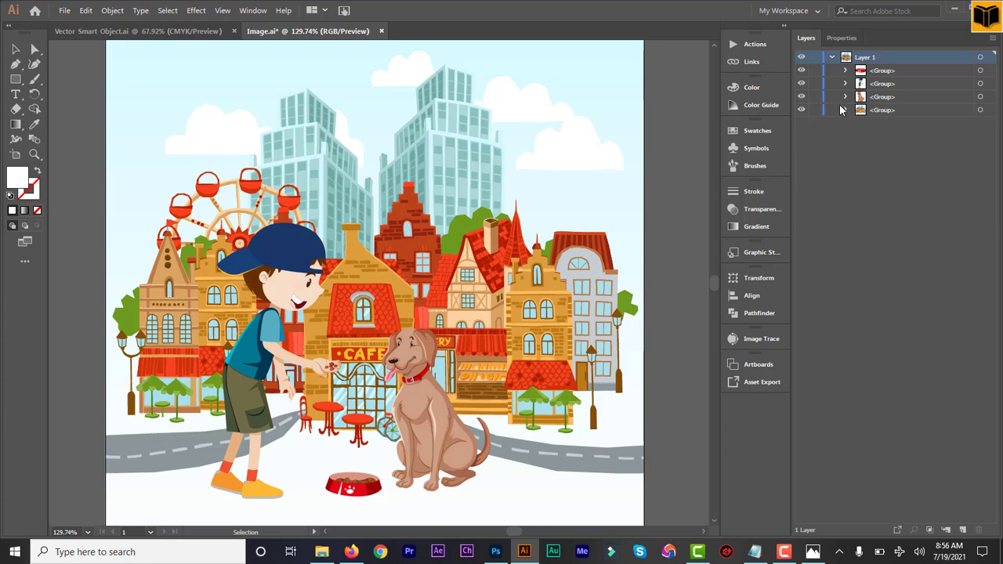
- Toggle the boy, dog bowl and town groups' visibility to identify them, and expand the town group
left_click(800, 84)
left_click(800, 84)
left_click(800, 70)
left_click(800, 70)
left_click(845, 111)
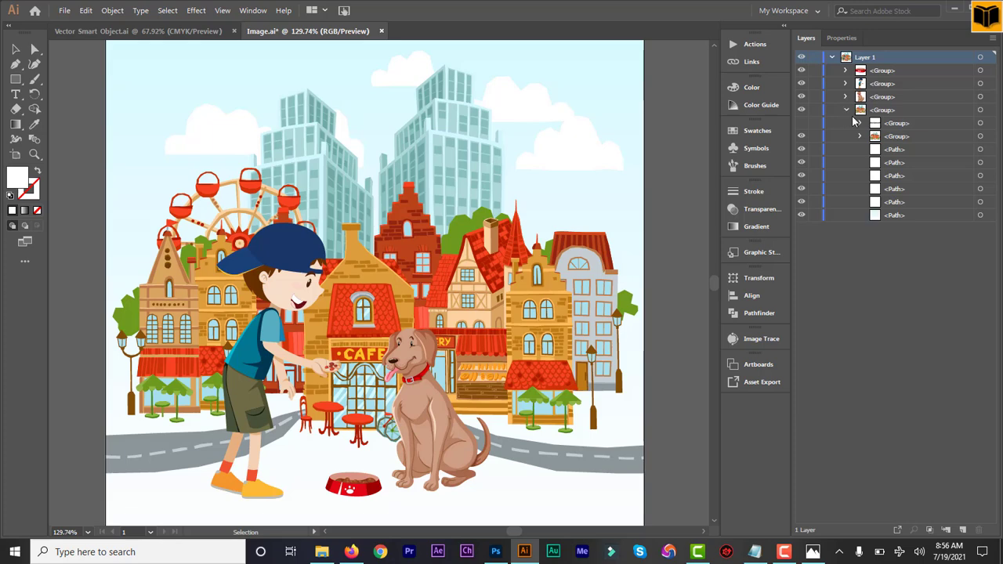
left_click(801, 136)
left_click(801, 137)
left_click(859, 136)
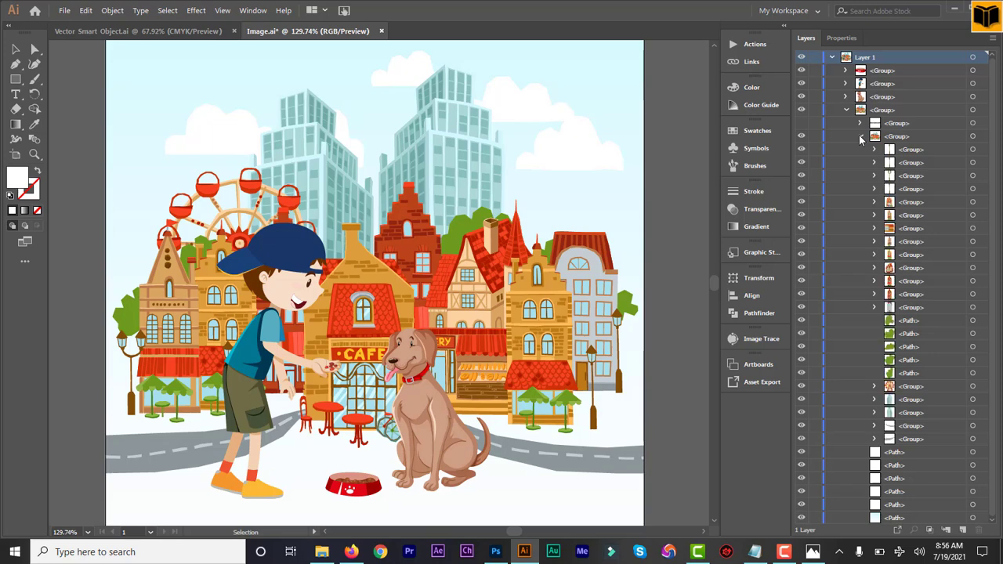
- Hide the two blue glass skyscrapers behind the town and collapse the group
left_click(472, 146)
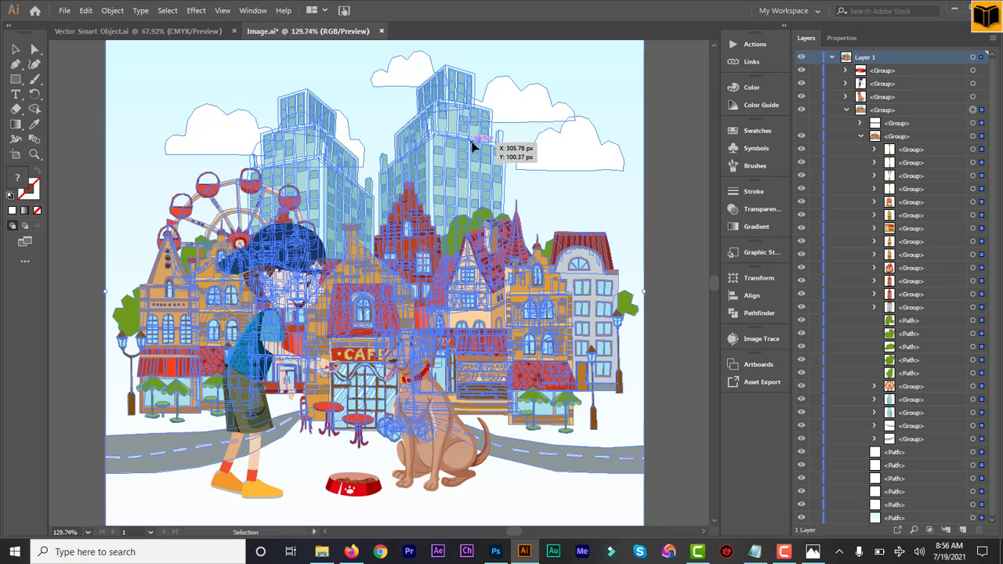
right_click(471, 145)
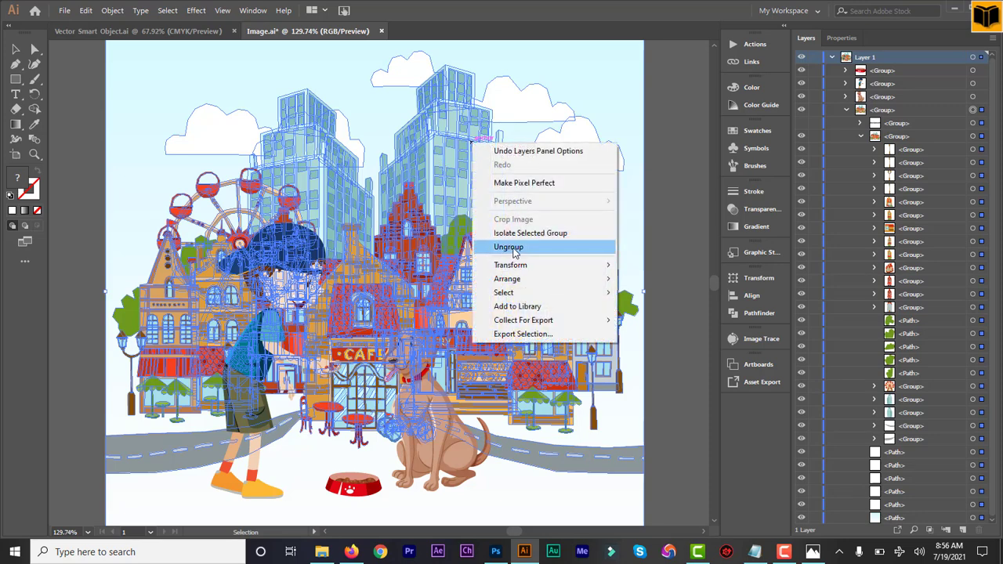
left_click(673, 266)
left_click(672, 265)
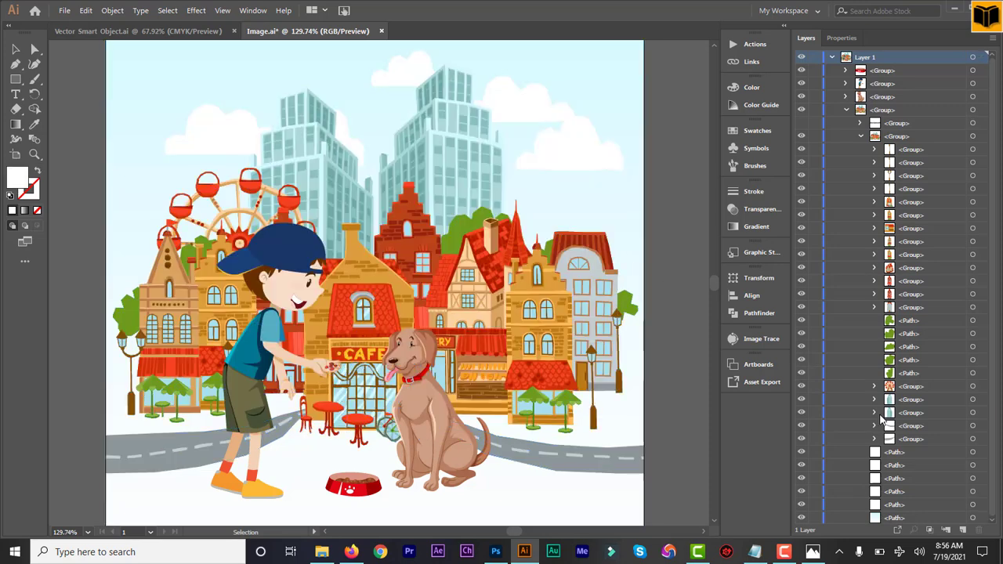
left_click(801, 400)
left_click(801, 414)
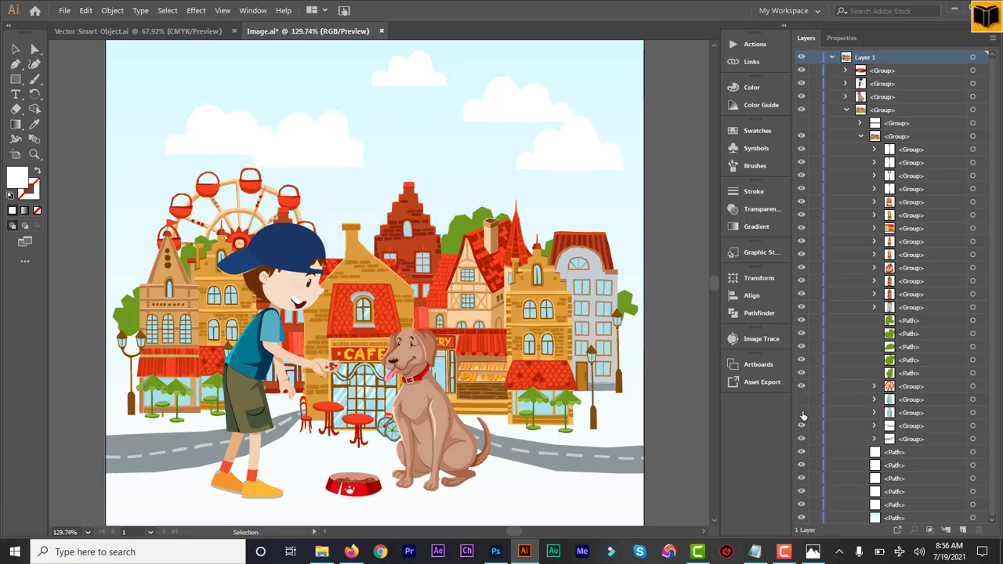
left_click(845, 110)
- Hide the light-blue sky path and another background path in Layer 1
left_click(832, 58)
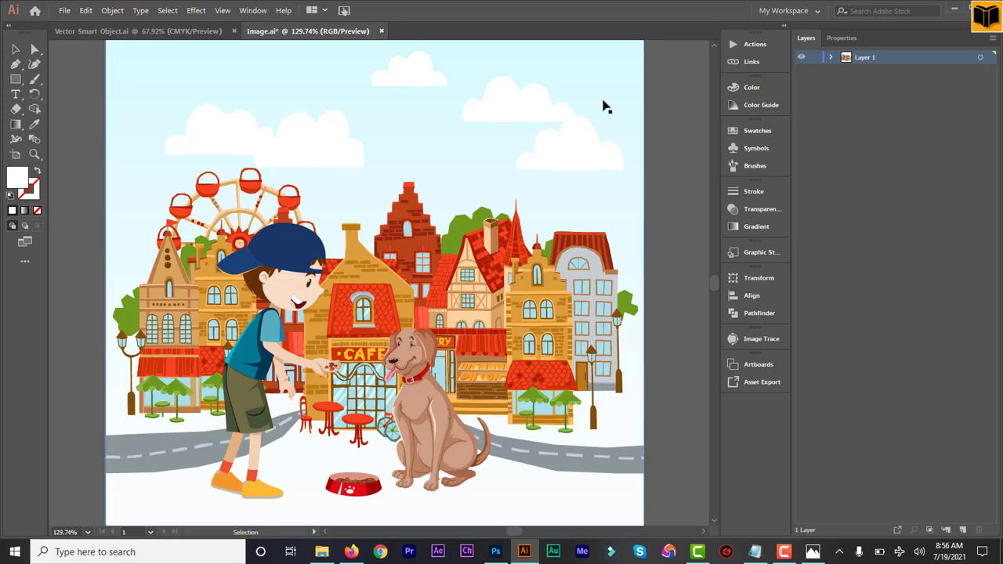
left_click(831, 58)
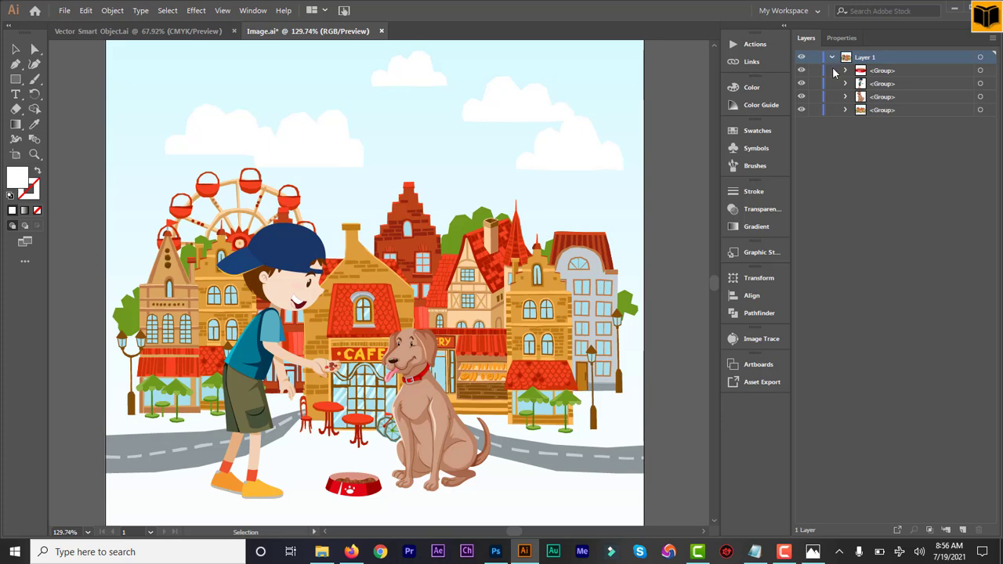
left_click(845, 111)
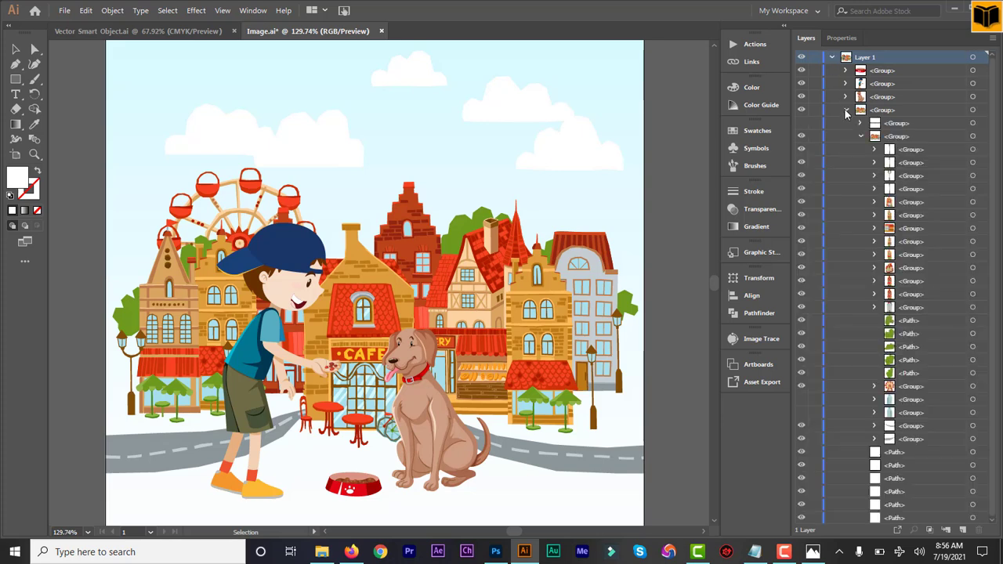
left_click_drag(995, 172, 995, 380)
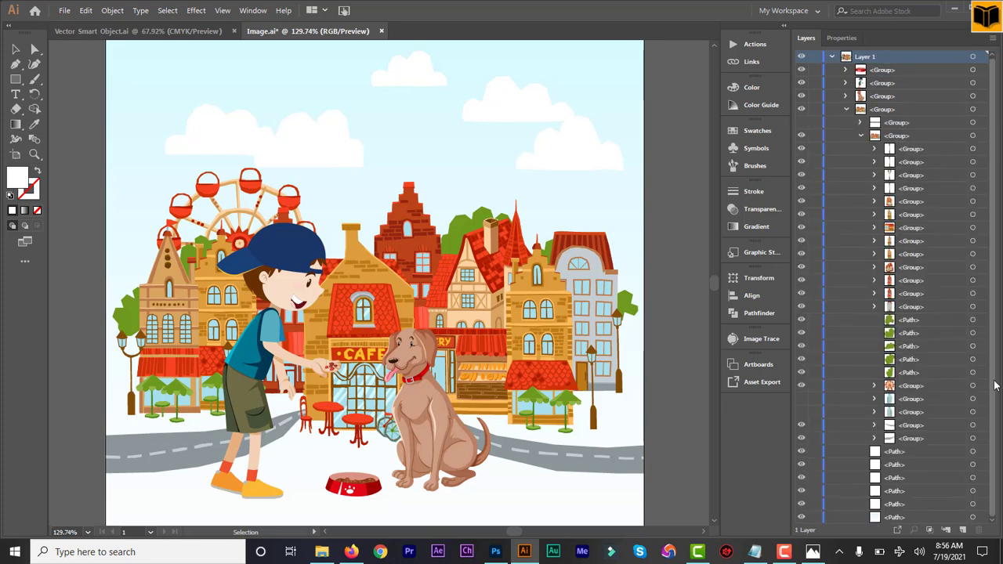
left_click(801, 518)
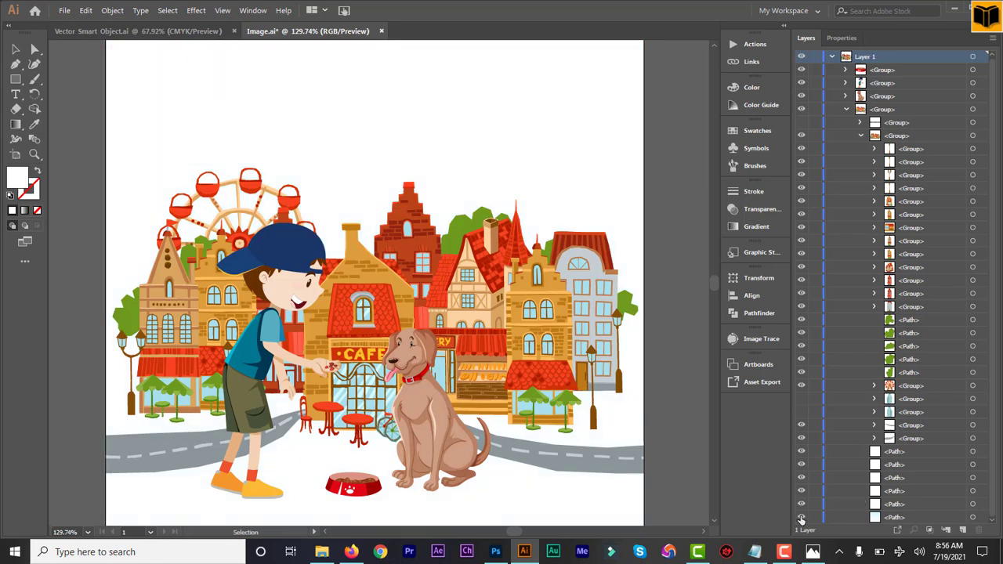
left_click(801, 518)
left_click(800, 518)
left_click(800, 477)
- Select all the remaining town, boy and dog artwork and copy it
left_click(831, 57)
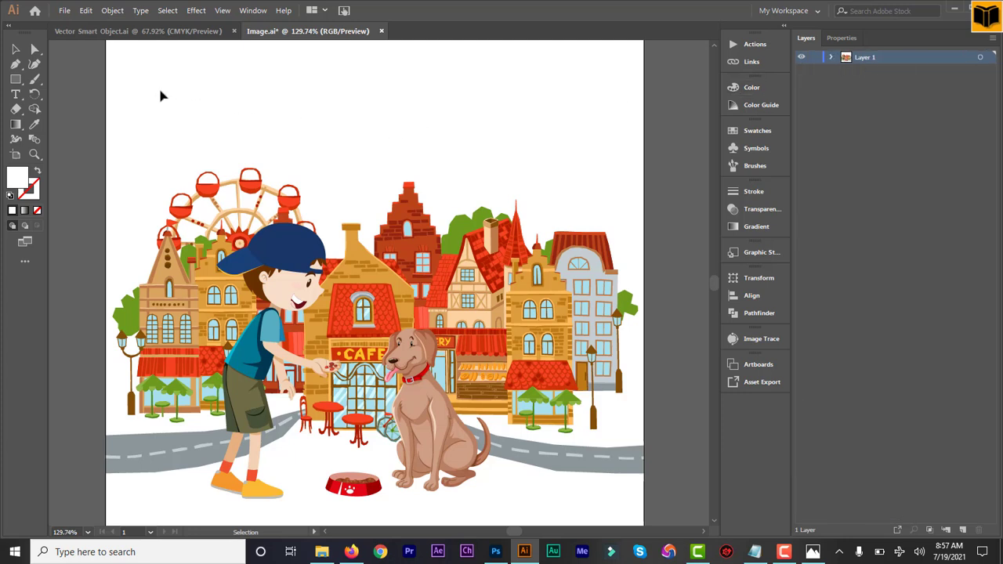
left_click_drag(160, 95, 553, 507)
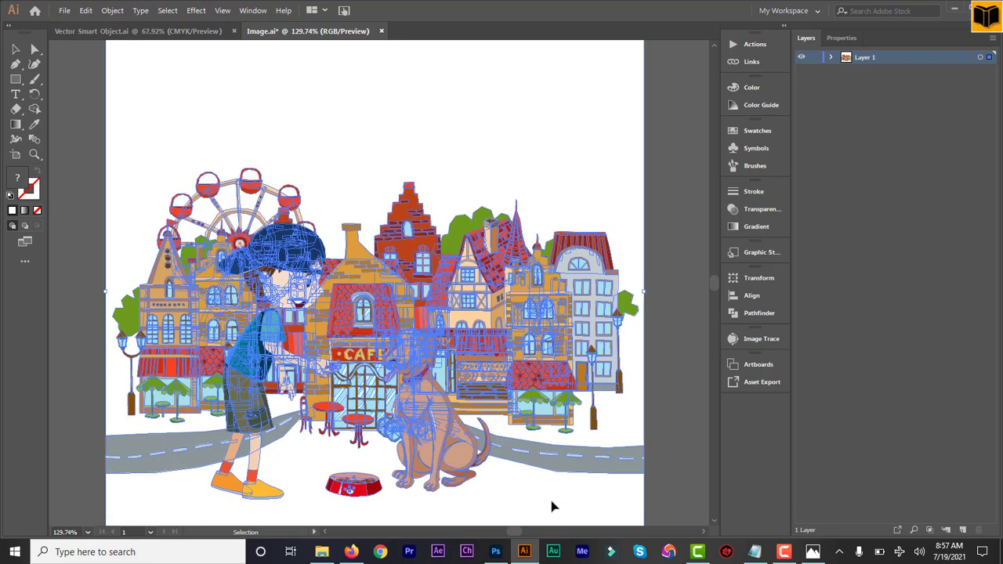
key("ctrl+c")
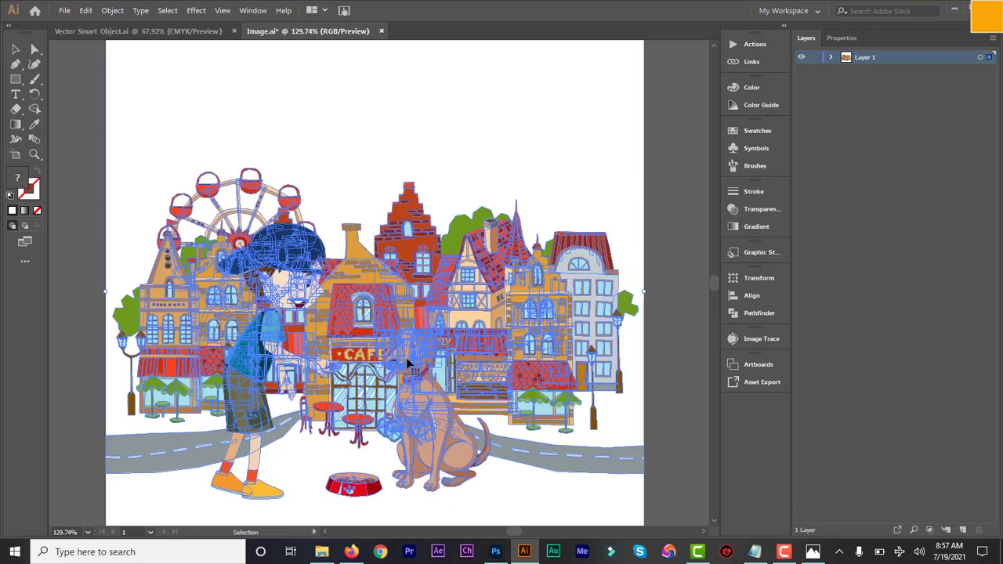
- Paste the city artwork into the cover as a Smart Object below the tagline
left_click(495, 552)
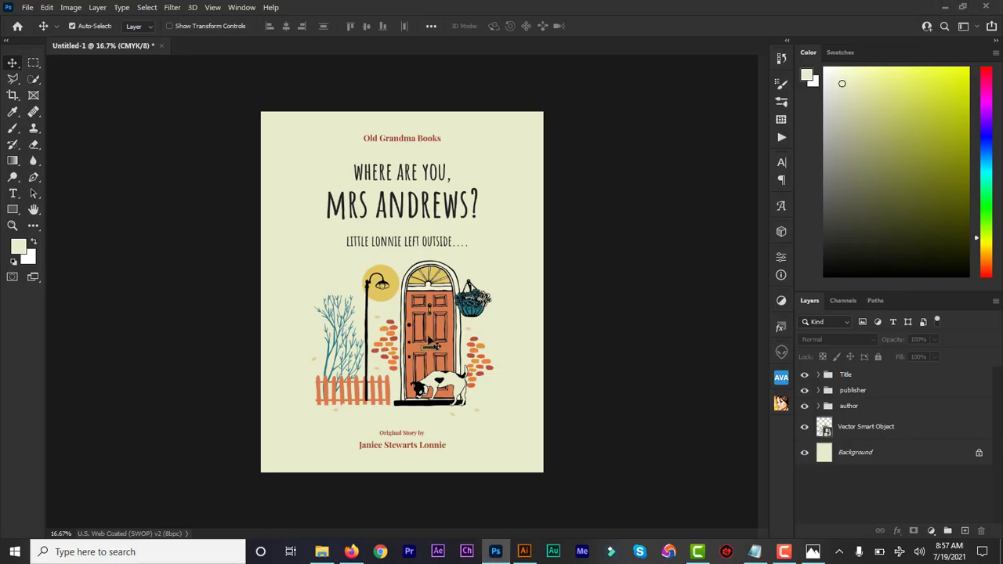
key("ctrl+v")
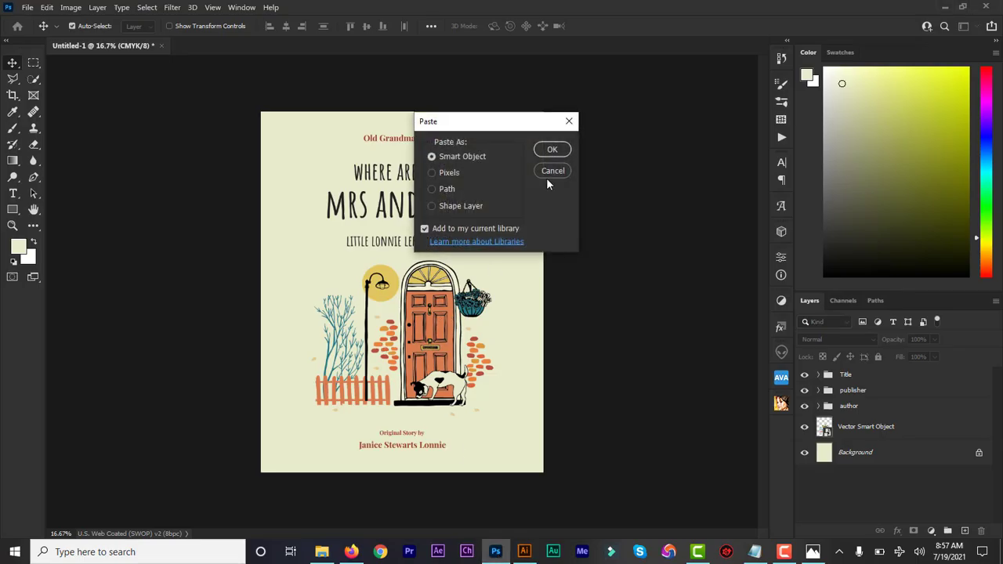
left_click(552, 149)
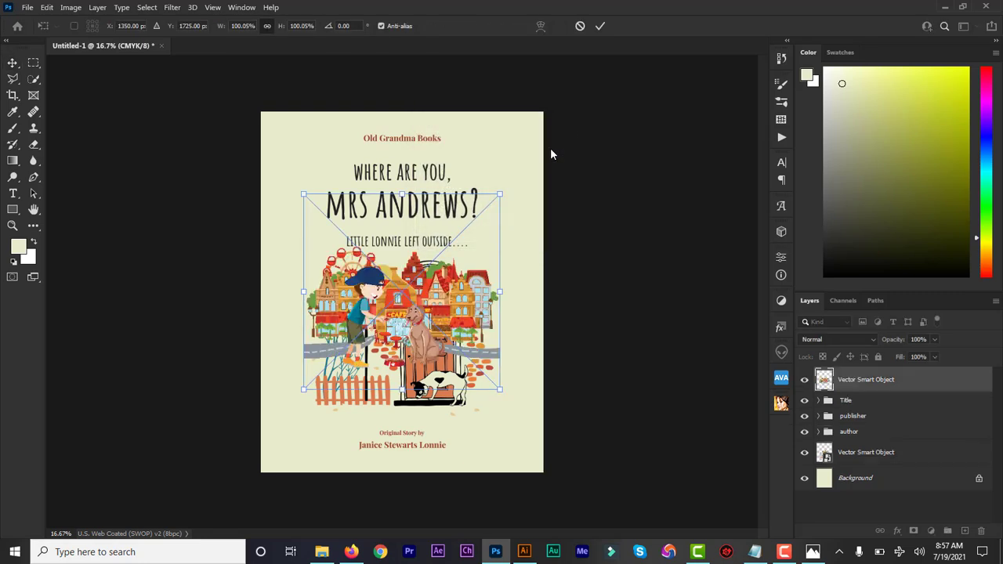
left_click_drag(457, 304, 459, 348)
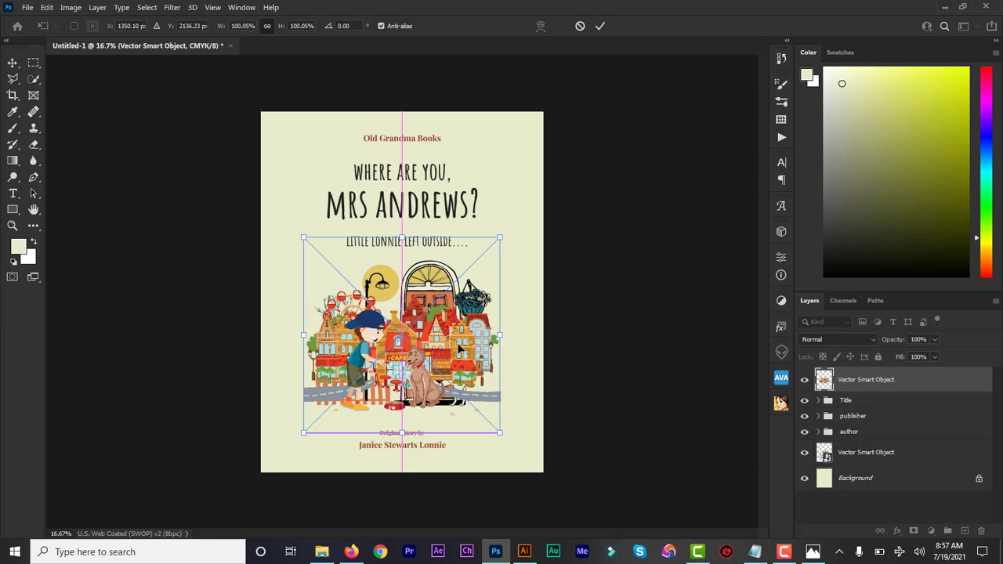
left_click(600, 27)
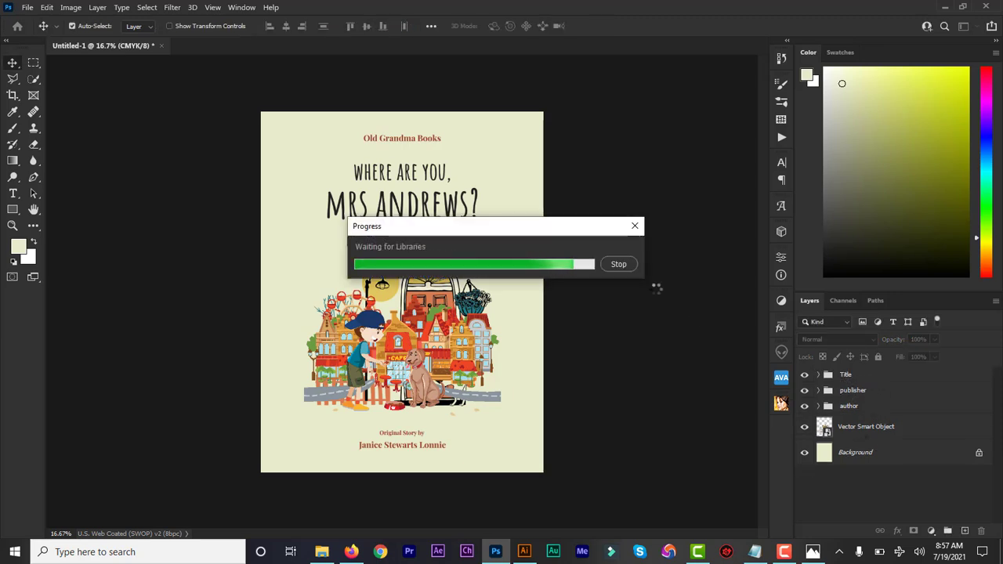
left_click(618, 264)
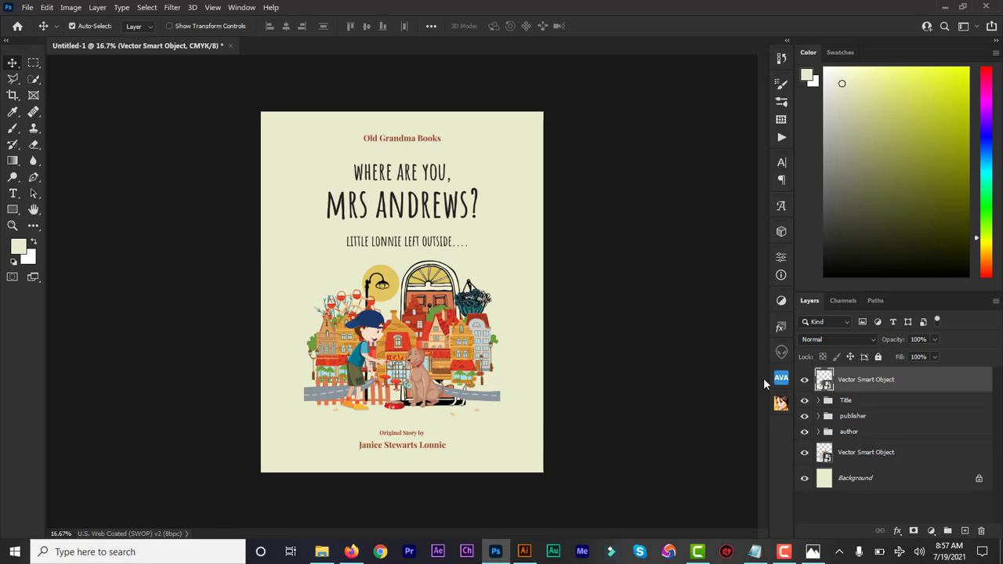
- Move the city layer under the text groups, hide the door illustration, and centre the text on it
left_click_drag(868, 380, 865, 442)
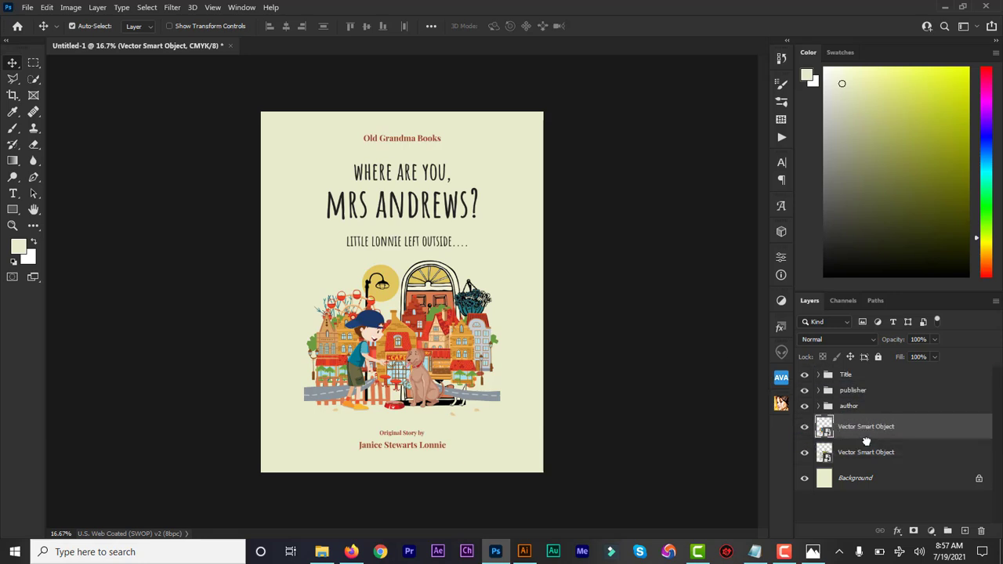
left_click(805, 453)
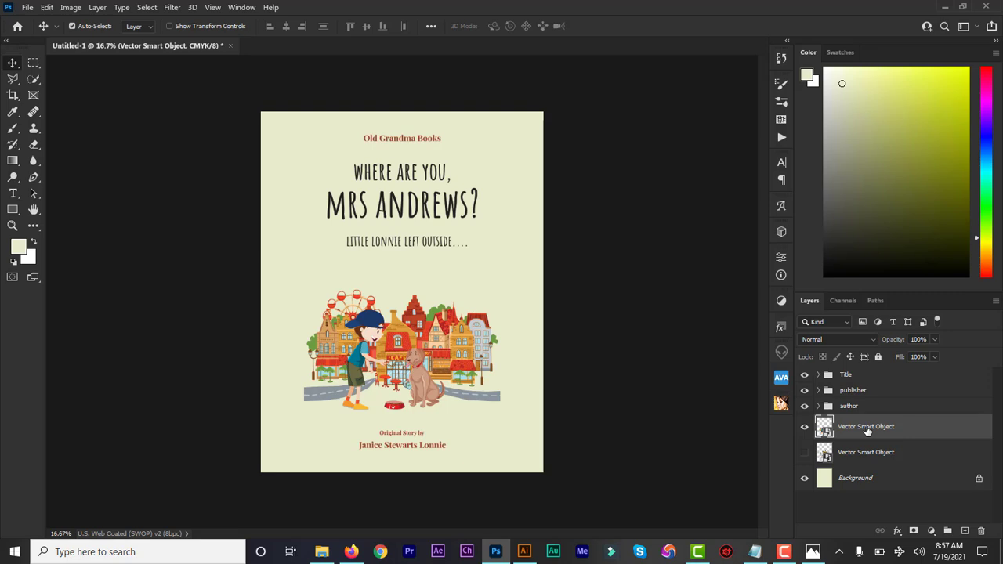
left_click(861, 375, "shift")
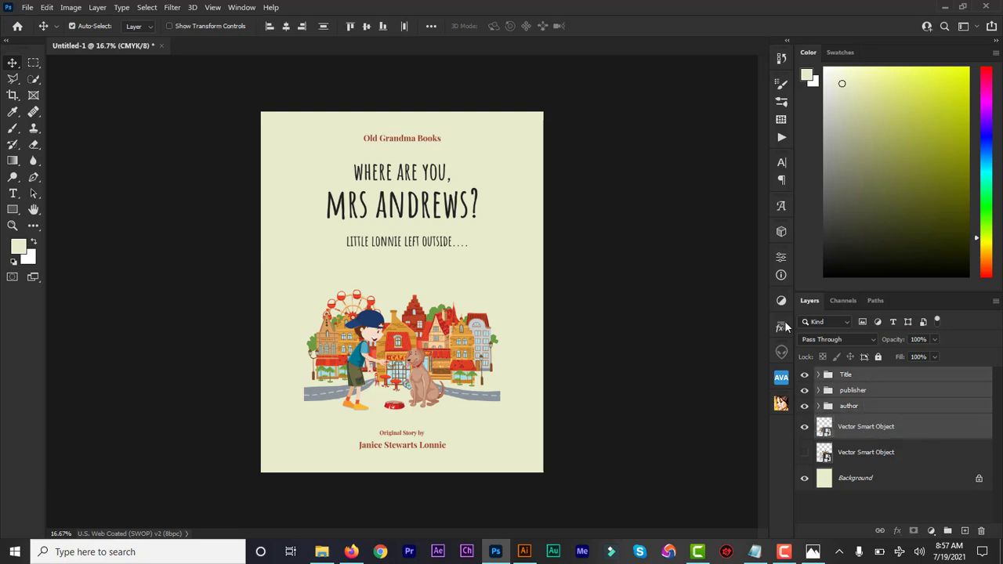
left_click(287, 27)
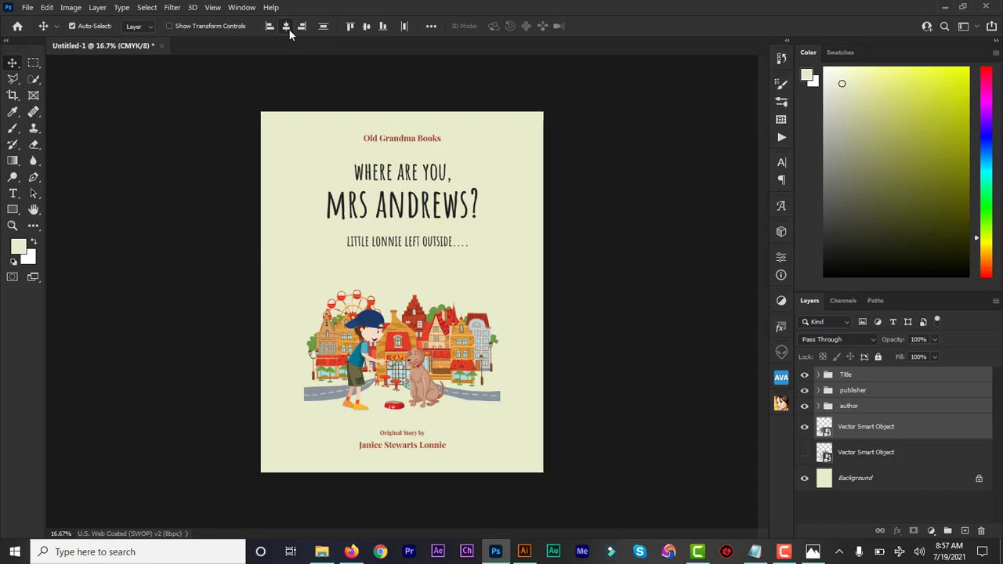
left_click(643, 290)
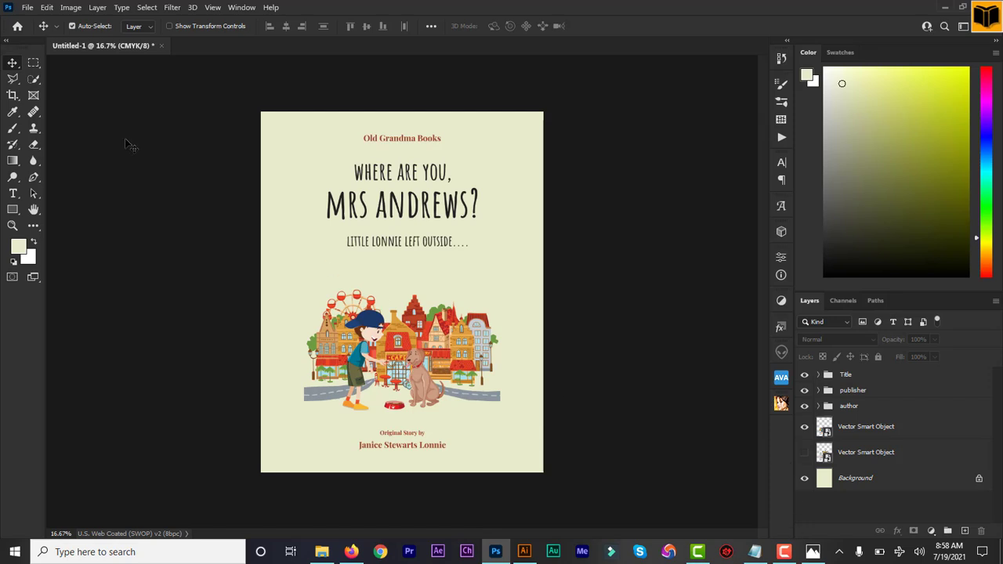
- Save the city-and-dog version of the cover as 'Classic_Design 1'
left_click(28, 8)
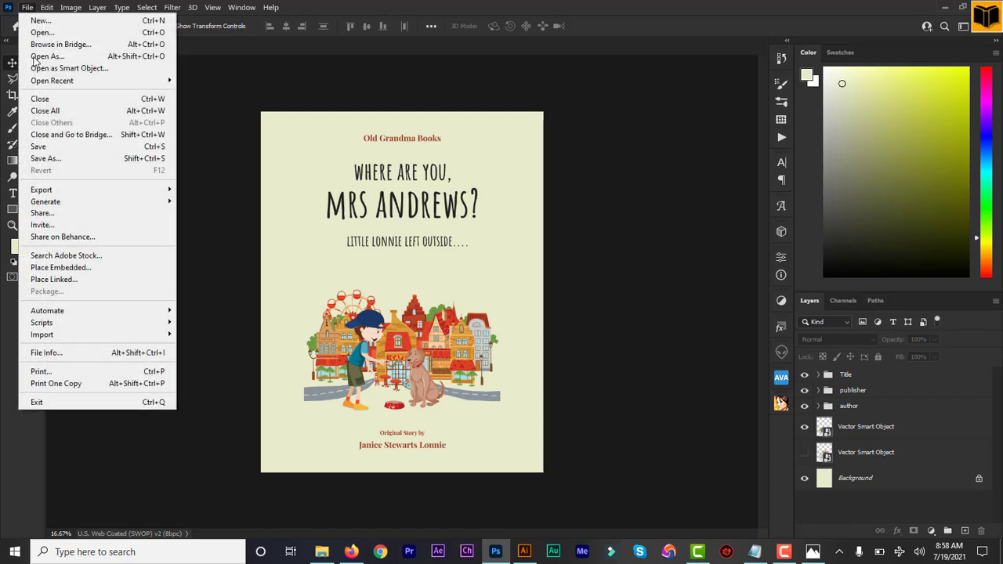
left_click(56, 159)
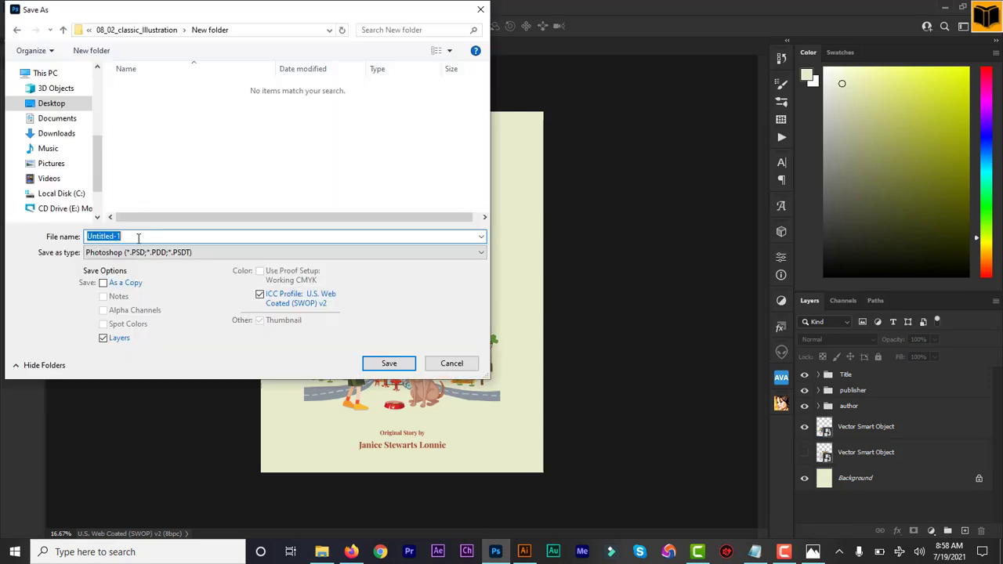
type("Classic_Design 1")
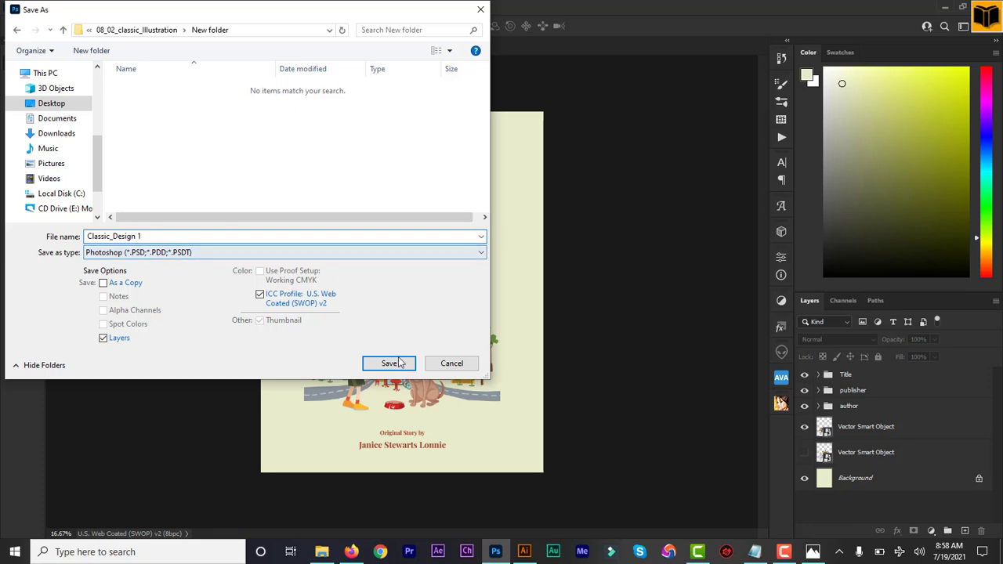
left_click(389, 364)
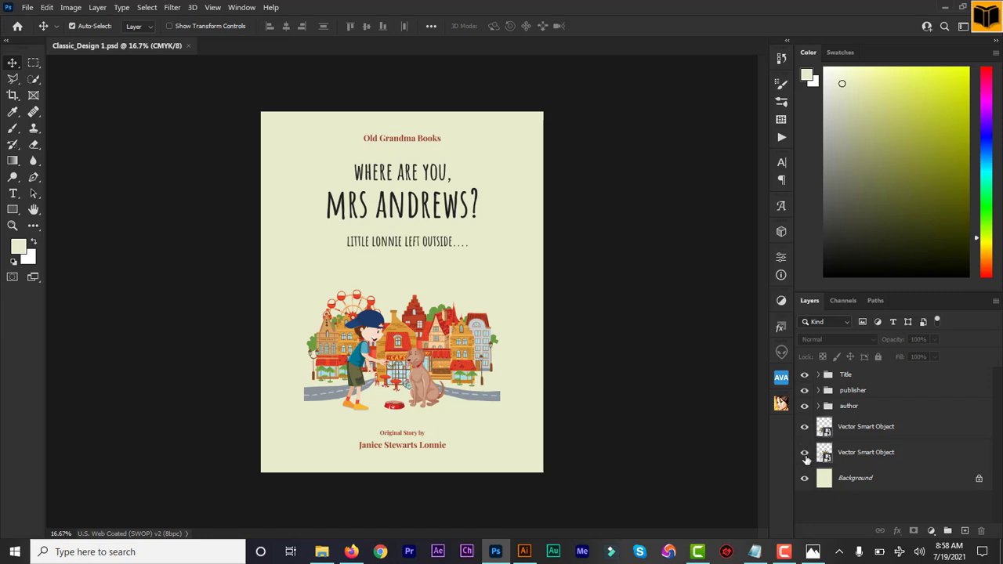
- Show the door illustration instead of the city-and-dog art and save it as 'Classic_Design 2'
left_click(804, 452)
left_click(803, 427)
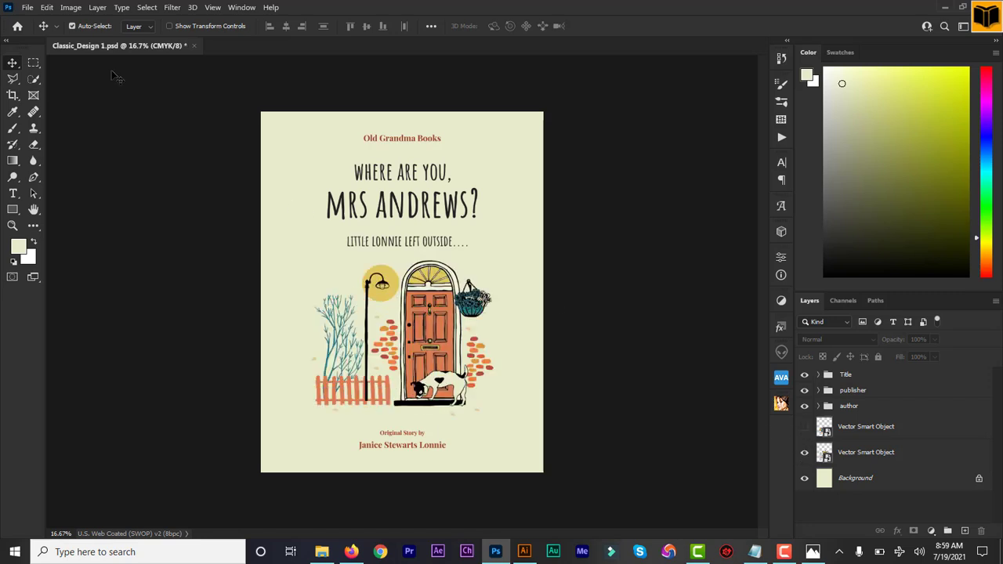
left_click(27, 7)
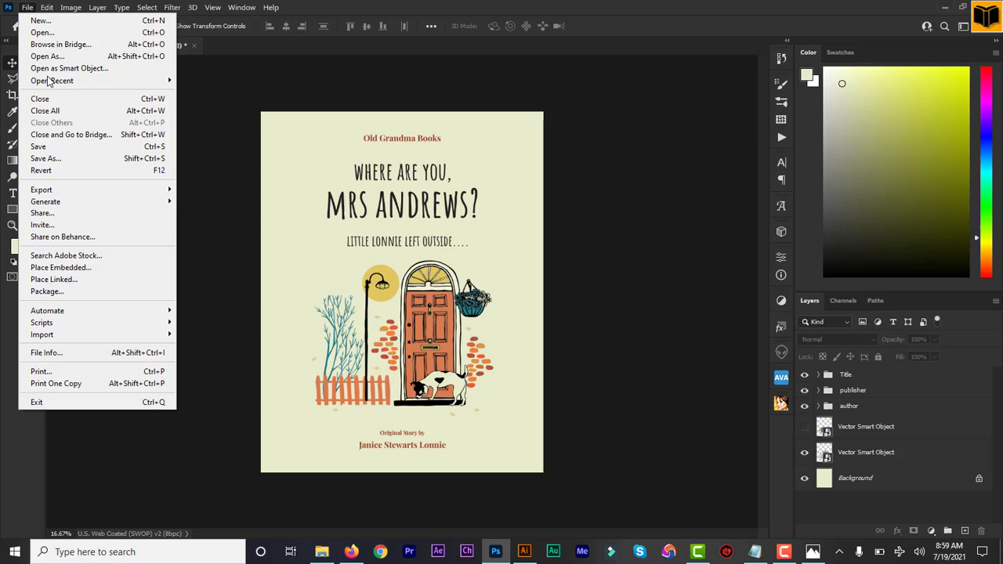
left_click(73, 159)
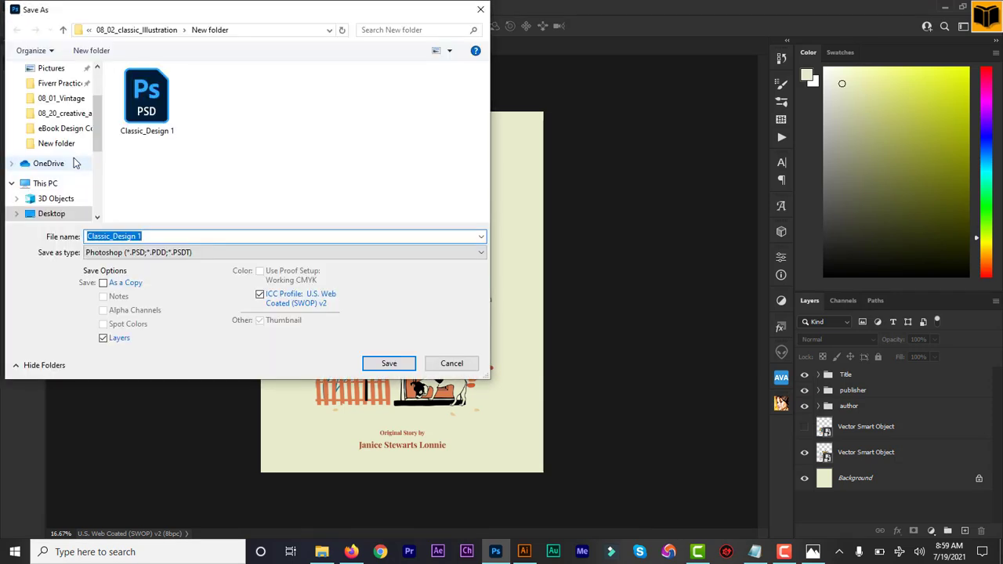
key("Right")
key("BackSpace")
type("2")
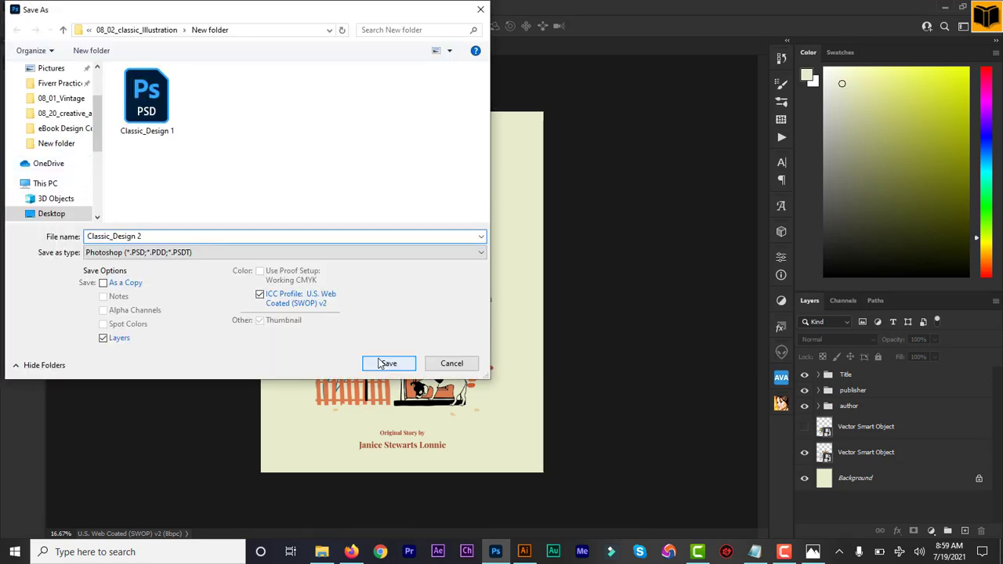
left_click(379, 362)
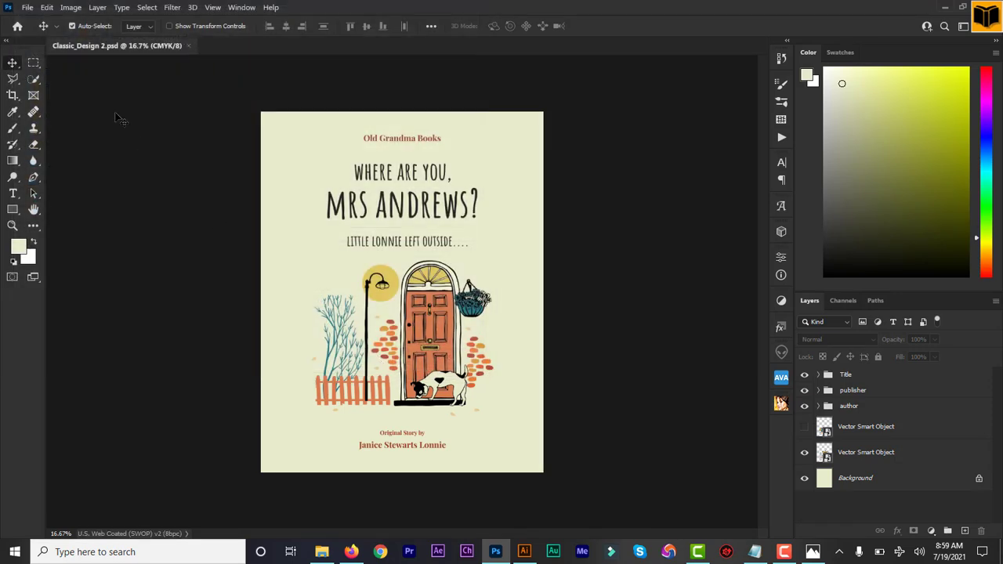
- Save a JPEG copy of 'Classic_Design 2' at quality 8
left_click(28, 7)
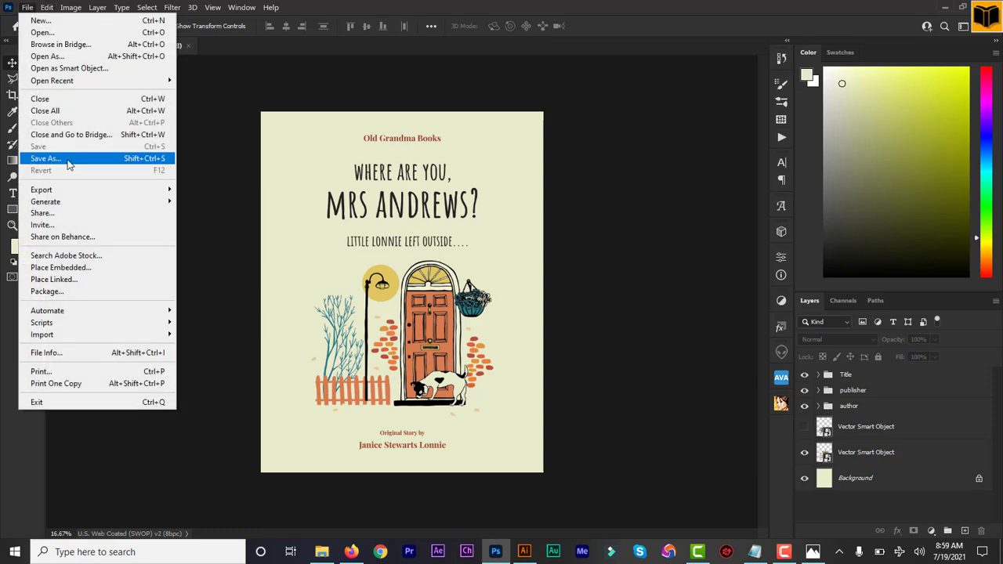
left_click(67, 161)
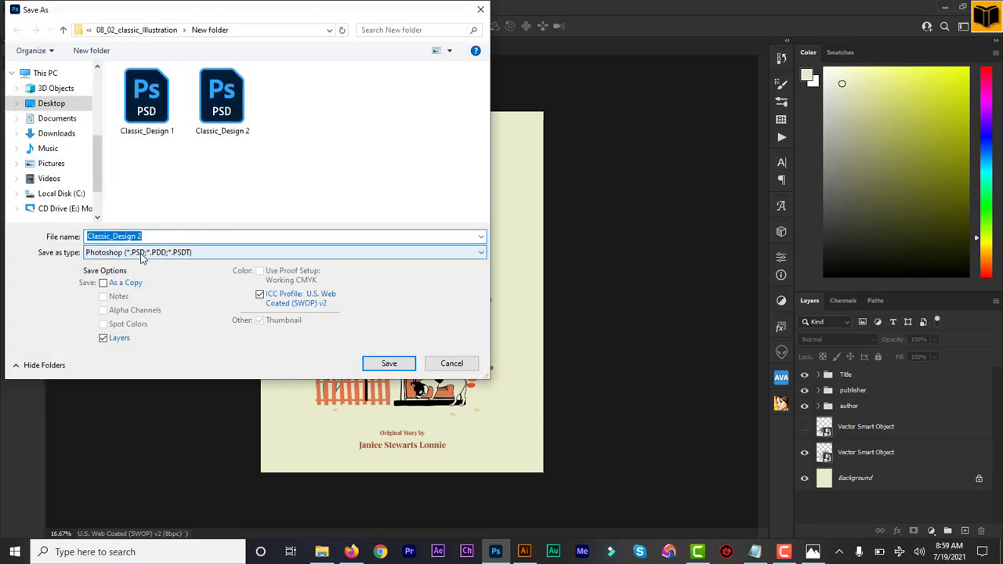
left_click(142, 253)
left_click(139, 315)
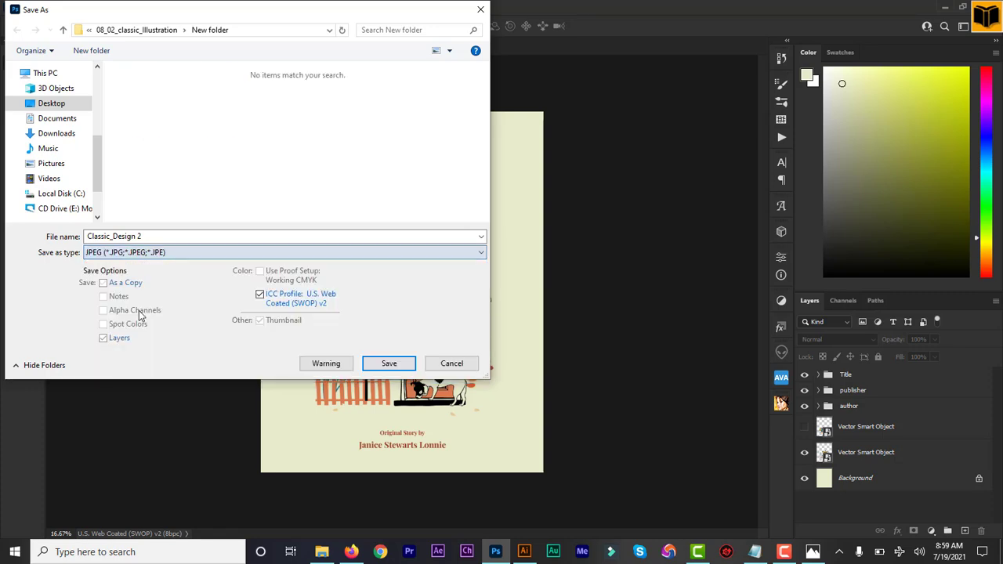
left_click(374, 363)
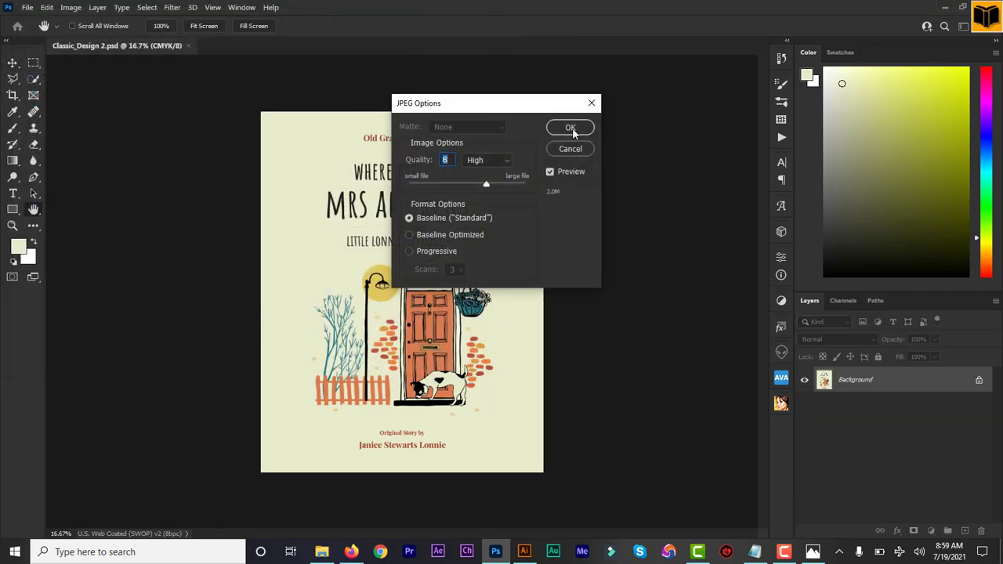
left_click(571, 129)
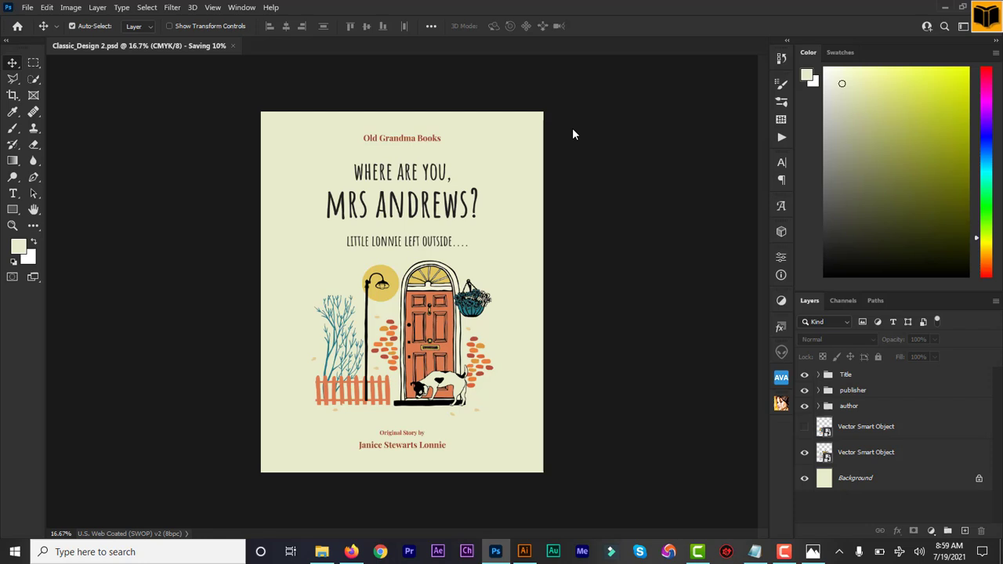
left_click(804, 428)
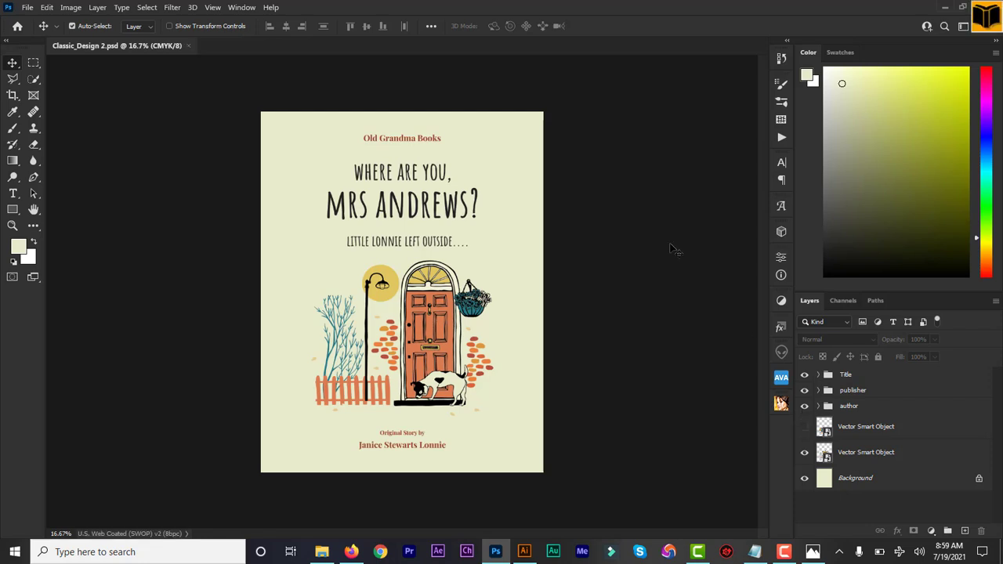